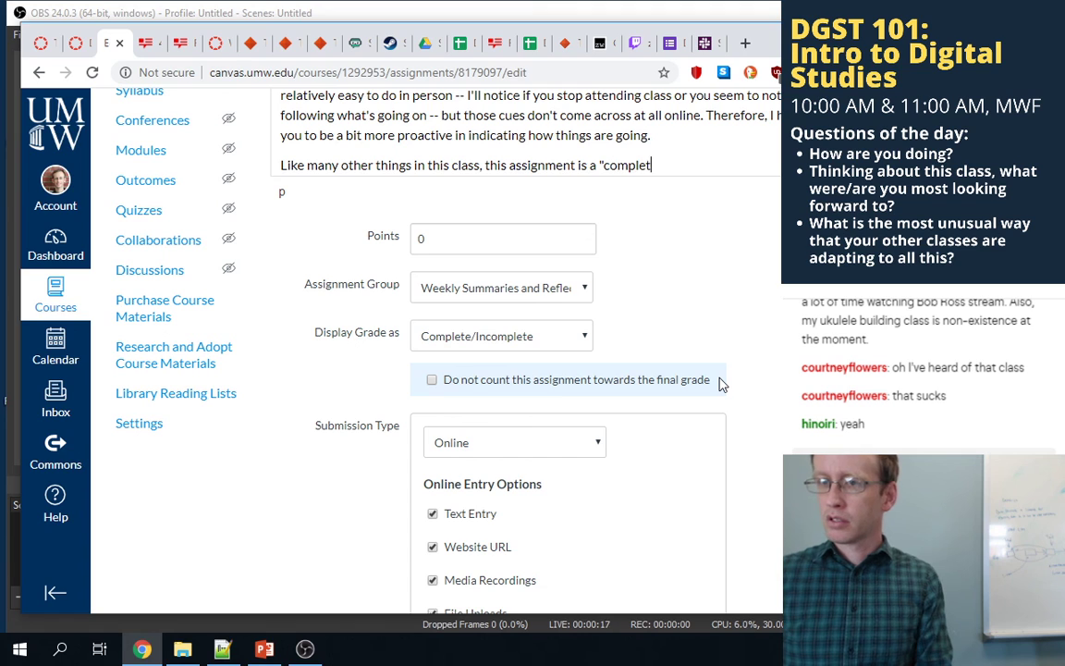
- Finish the last paragraph with the 'complete' or 'incomplete' grading note and remove the stray ZW line
type("e\" or \"incompl")
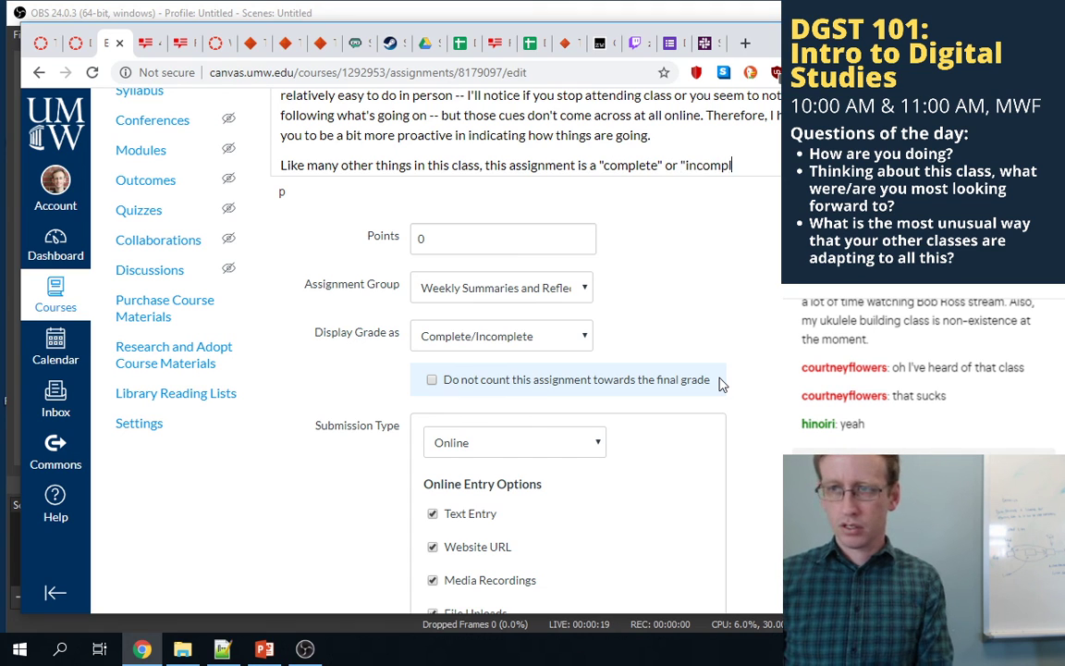
type("ete\" grad ")
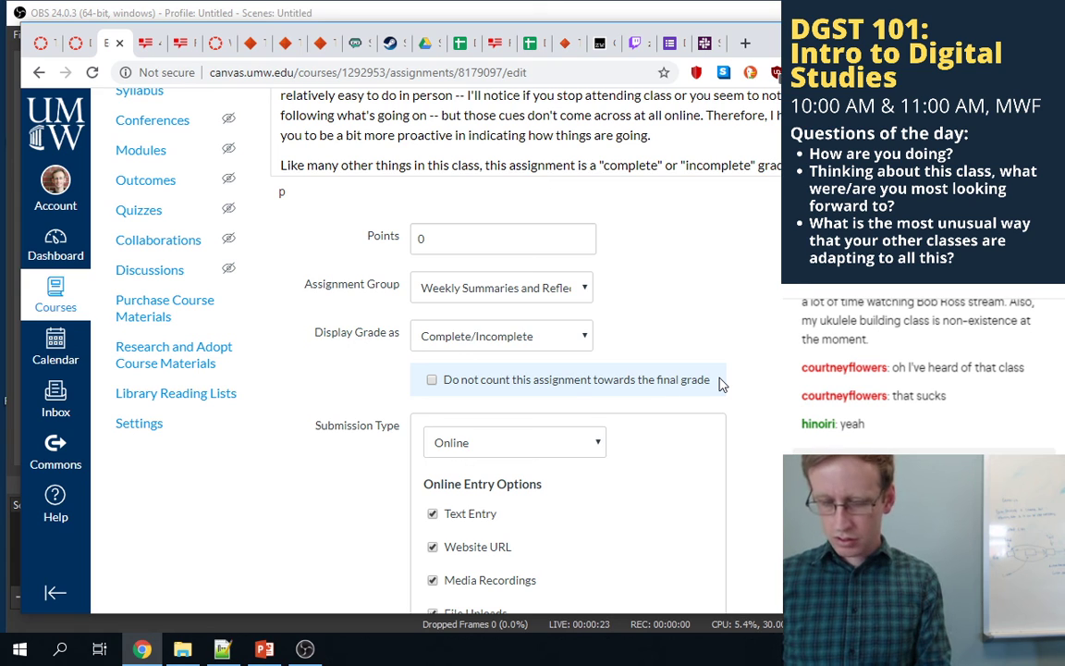
type("make sure y")
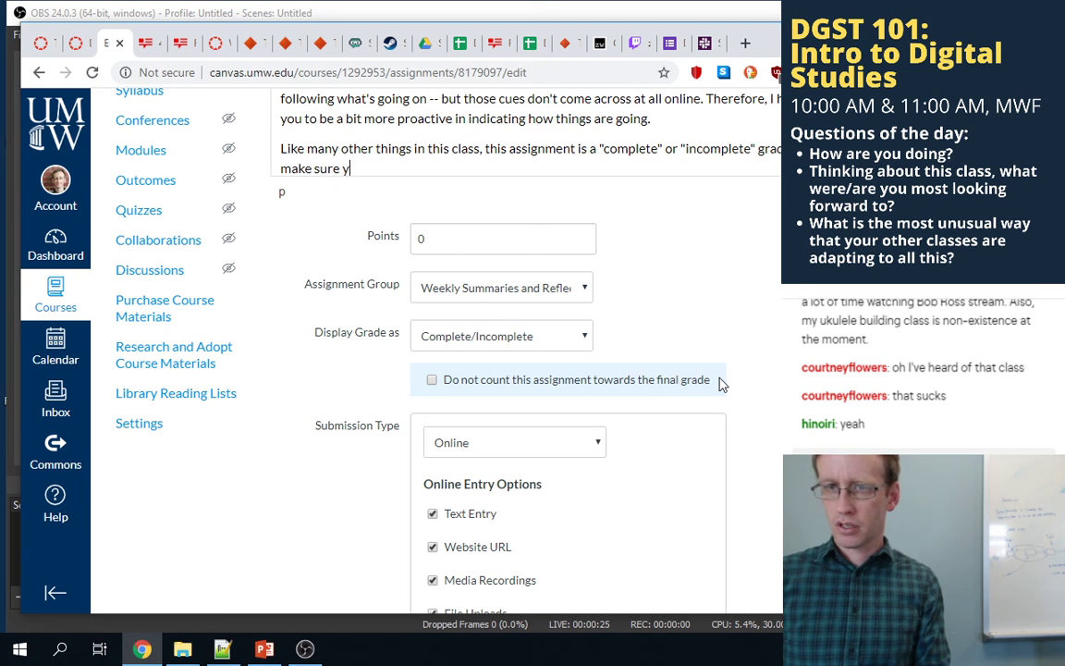
type("ou do these on time.")
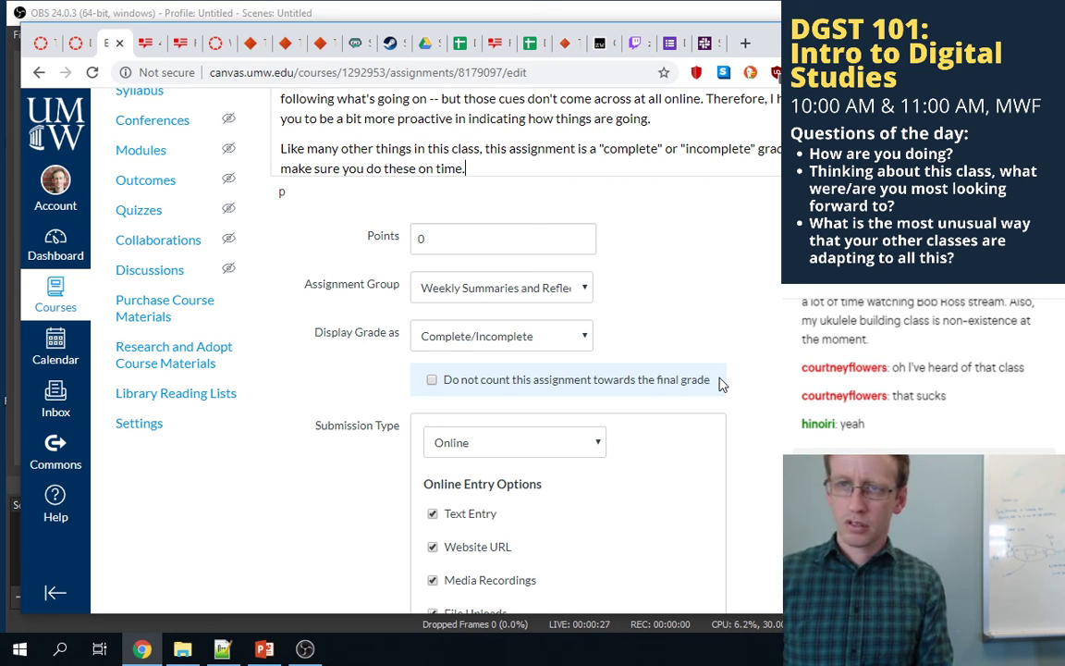
key("Return")
type("ZW")
key("BackSpace")
key("BackSpace")
key("BackSpace")
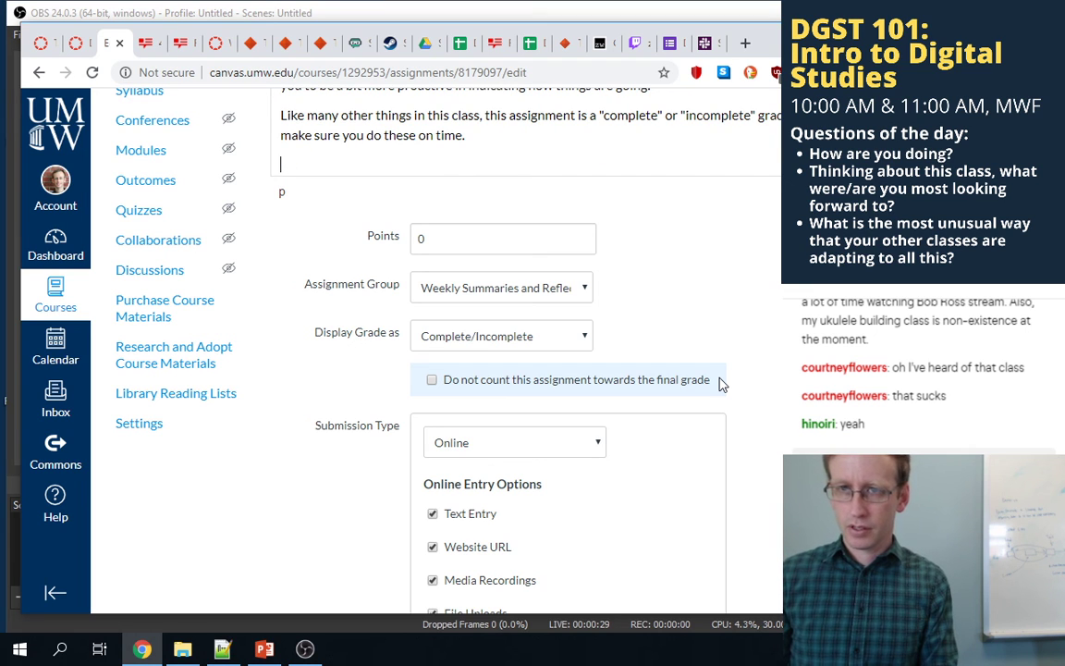
- Delete the extra 'if at all possible!' phrase and end the sentence with a period
type("if")
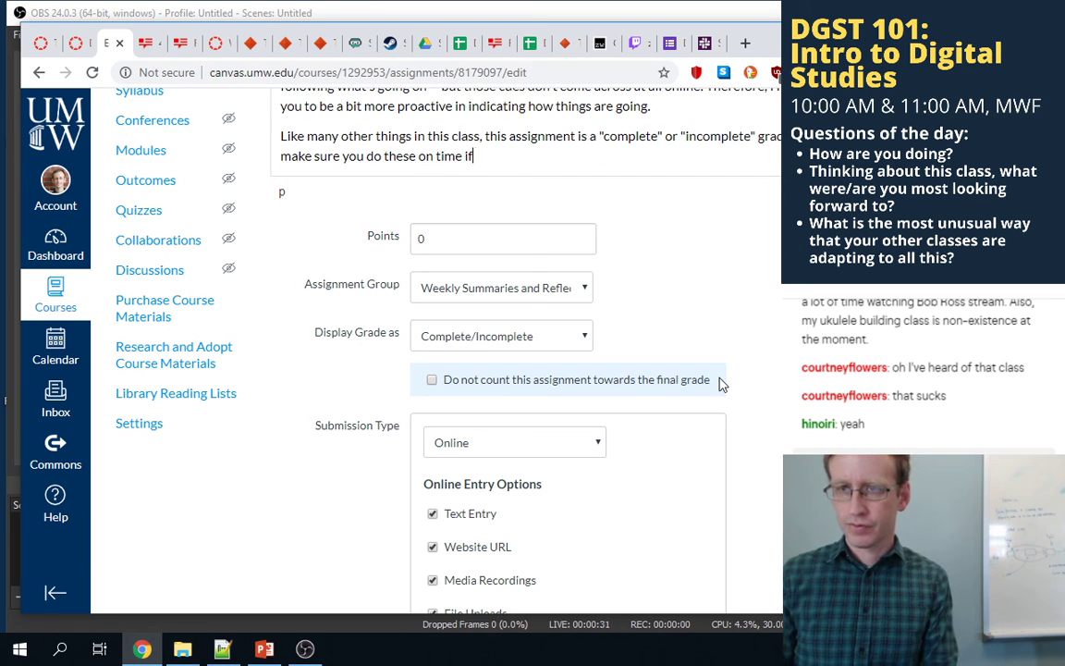
type(" at all possible!")
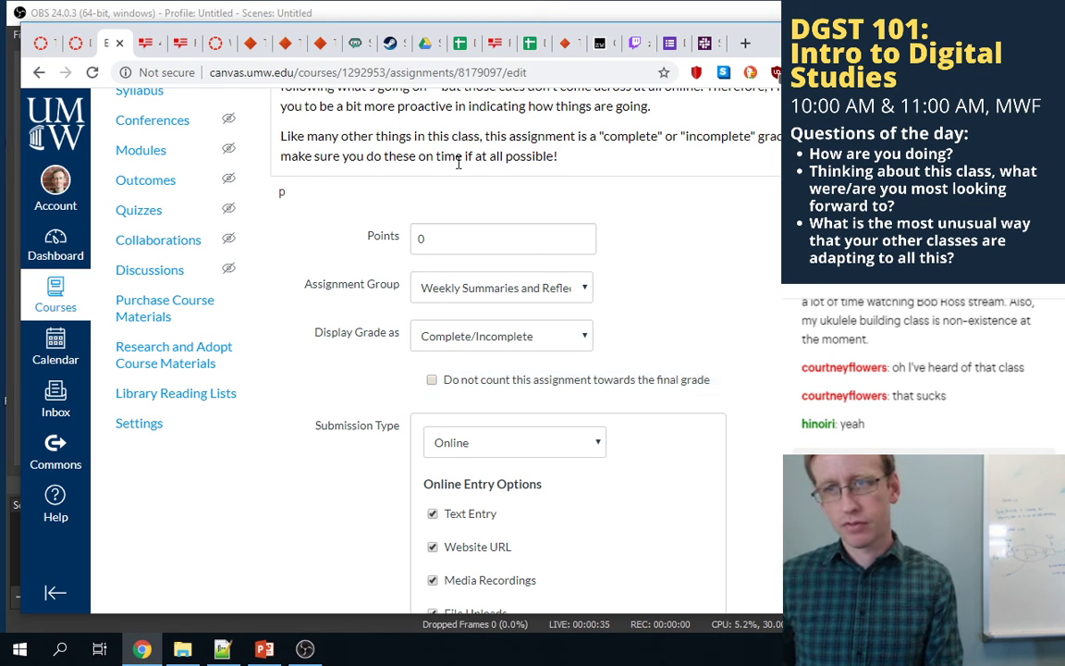
left_click_drag(464, 155, 575, 153)
key("BackSpace")
key("BackSpace")
type(".")
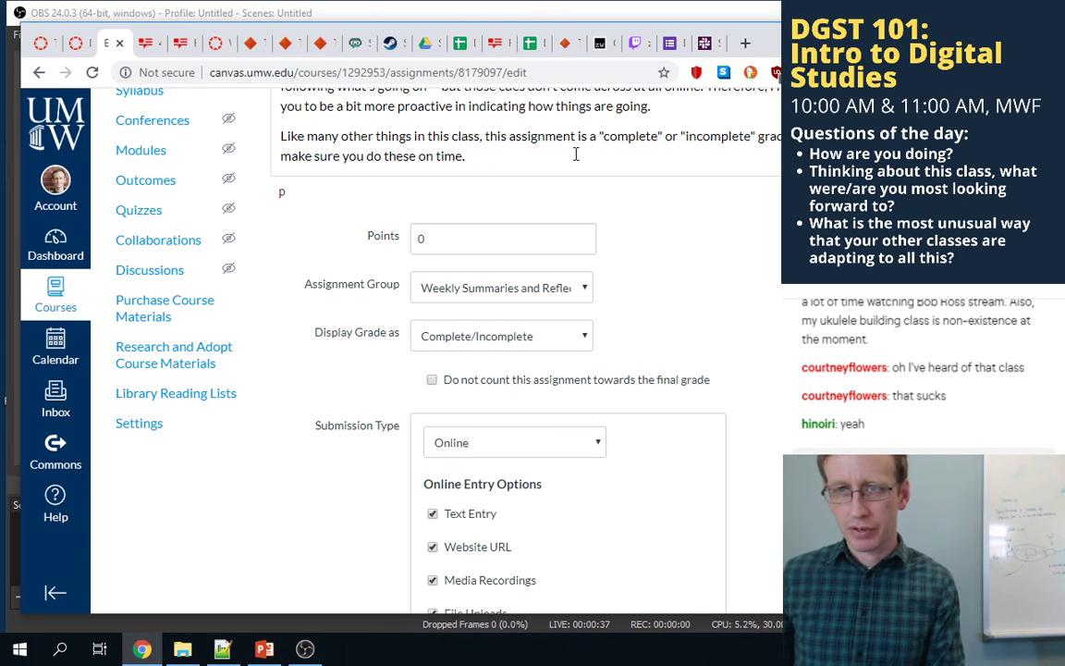
scroll(571, 174, "down", 1)
scroll(602, 204, "up", 1)
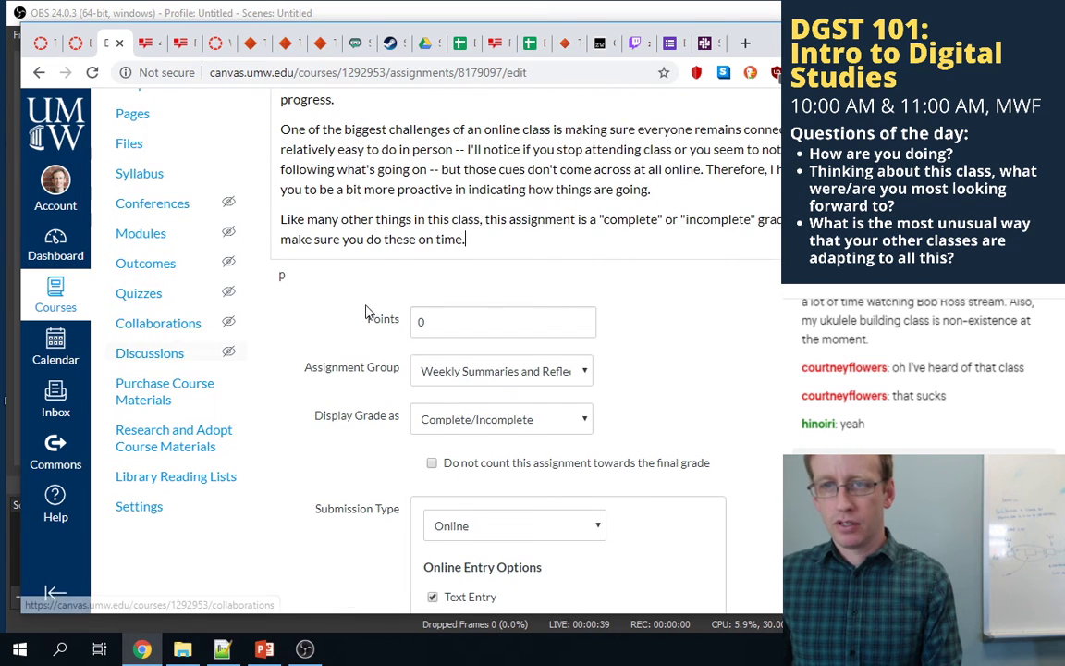
scroll(369, 311, "down", 4)
scroll(369, 311, "down", 8)
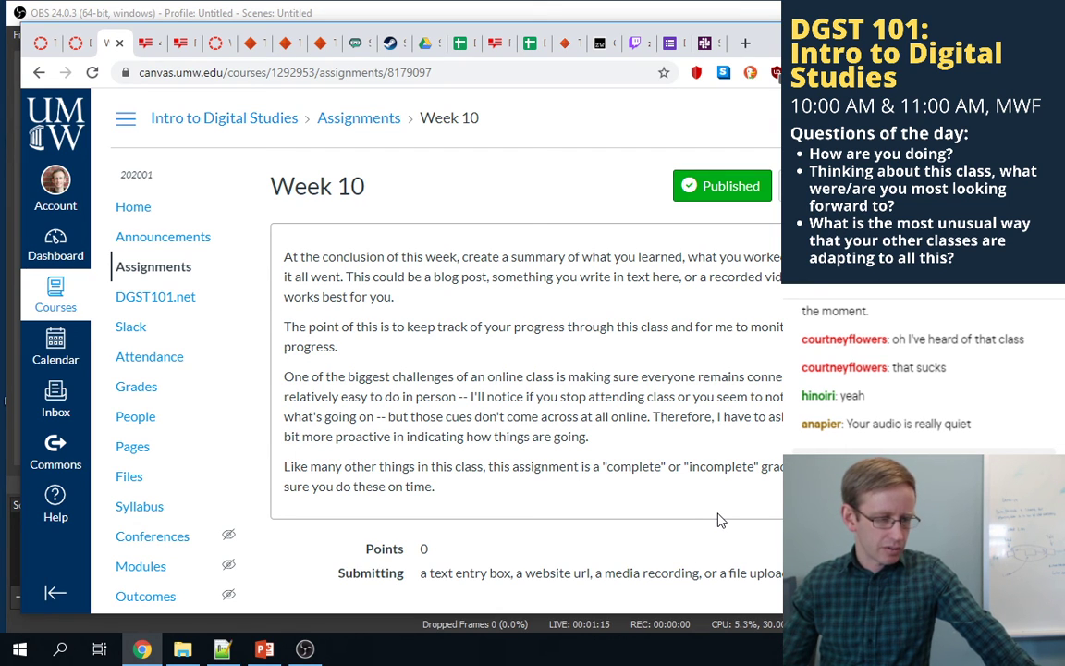
- Raise the OBS Audio Input Capture level from -8.0 dB to -4.3 dB
left_click(304, 648)
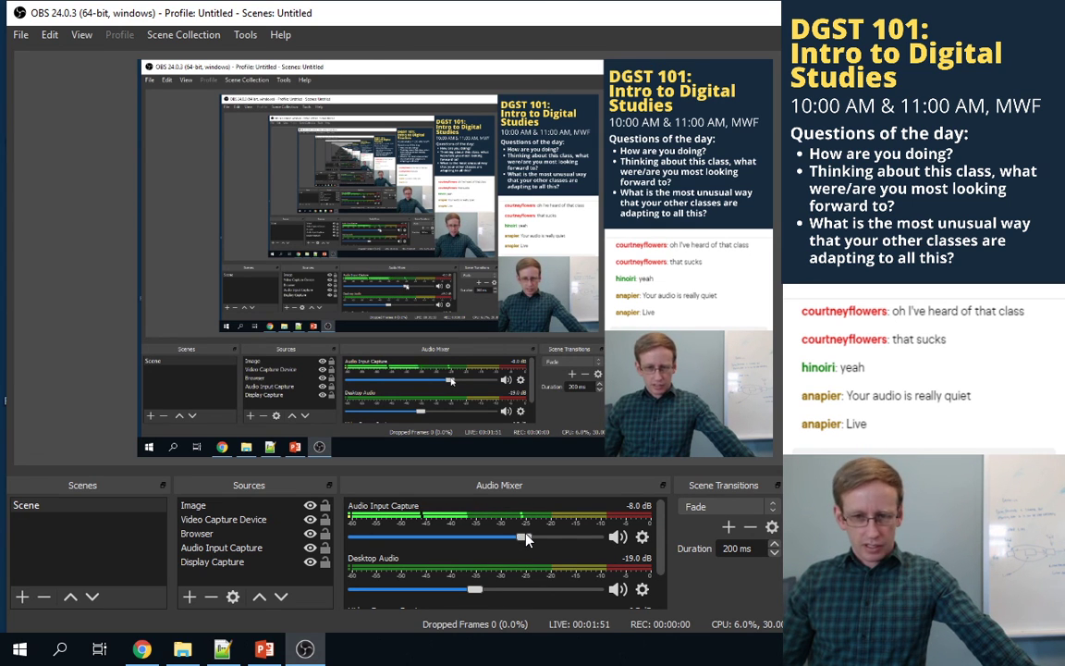
left_click_drag(525, 540, 551, 538)
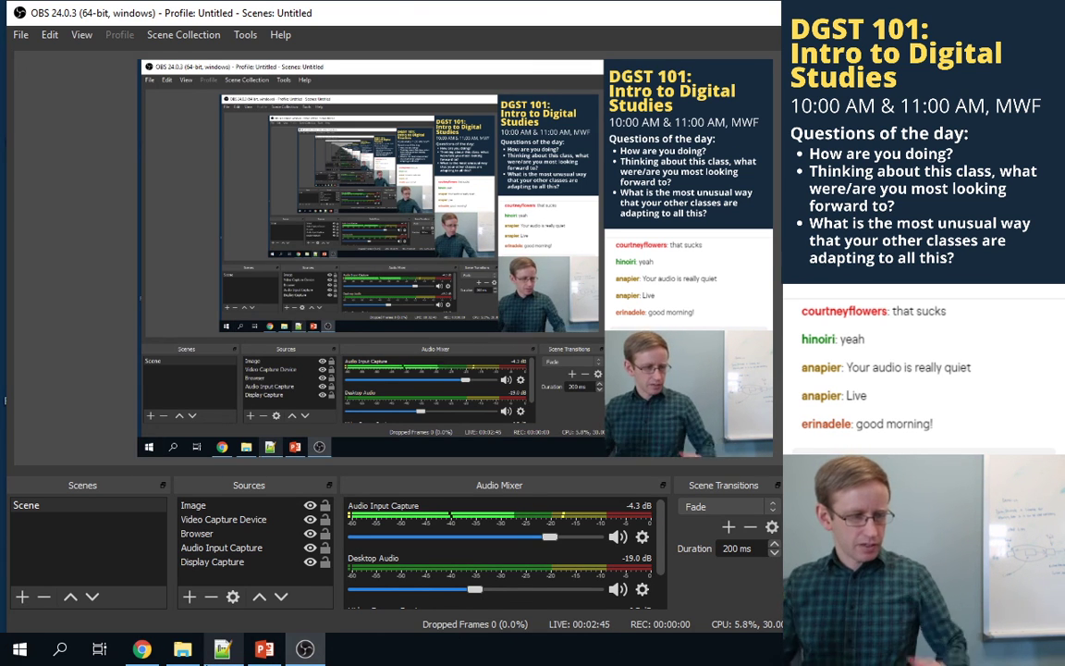
- Return to Chrome and show the DGST 101 course home page
left_click(156, 656)
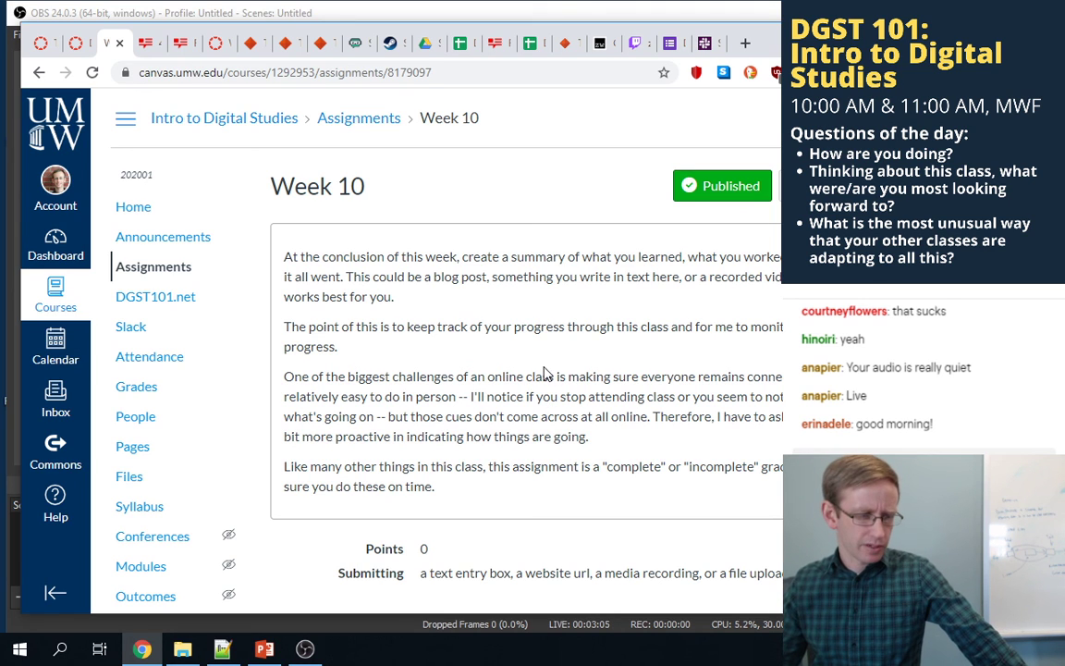
left_click(137, 207)
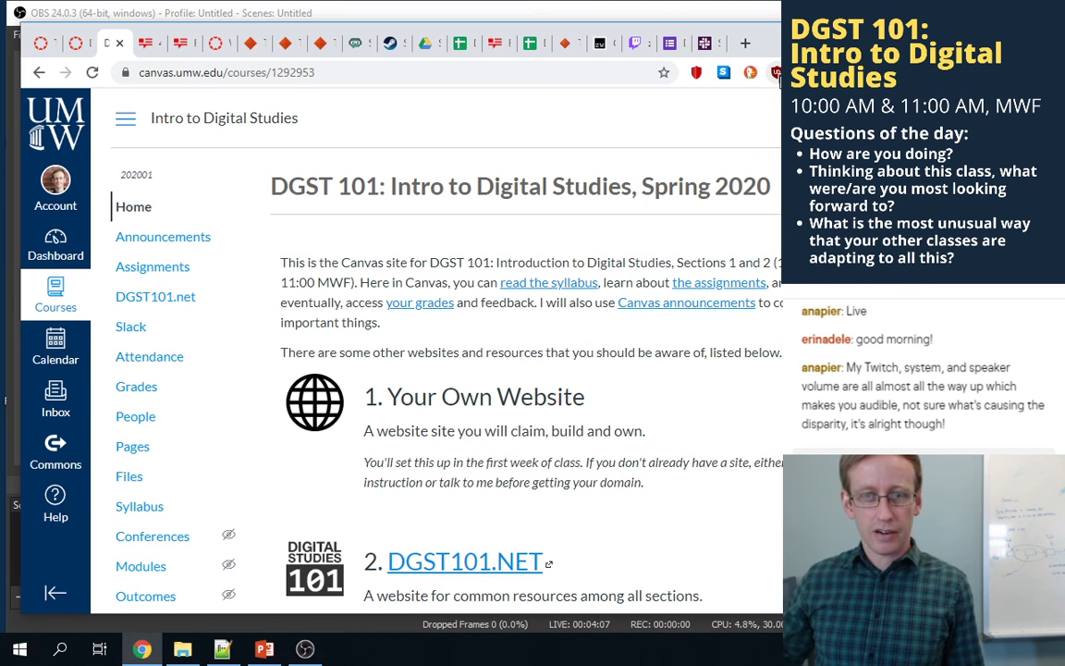
- Lower the OBS Audio Input Capture level slightly to -4.4 dB
left_click(305, 649)
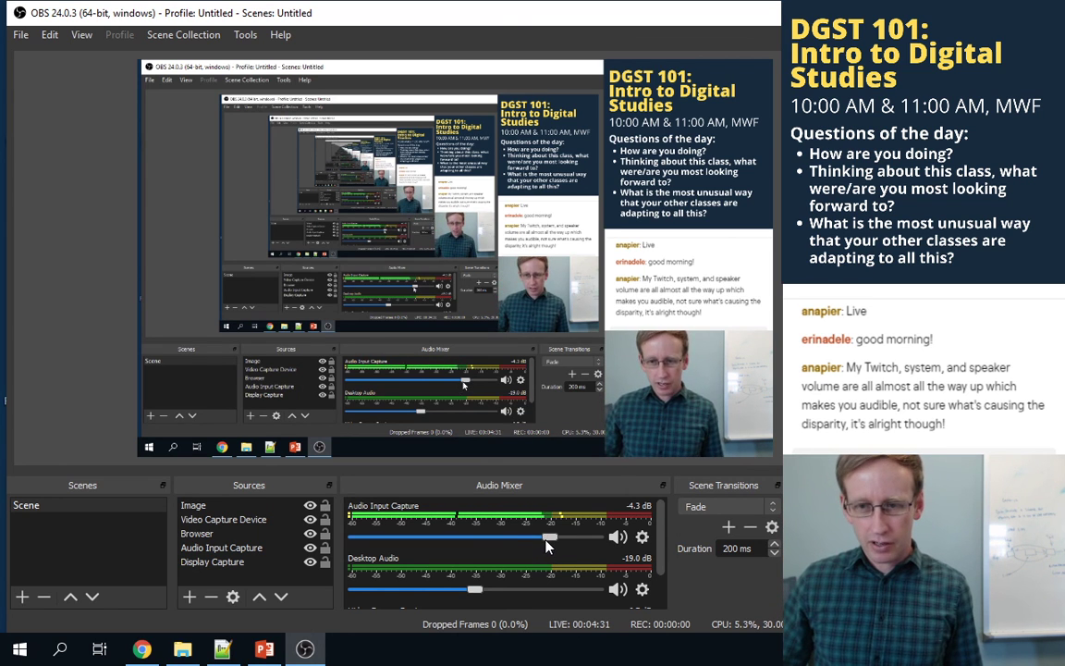
left_click_drag(552, 539, 549, 540)
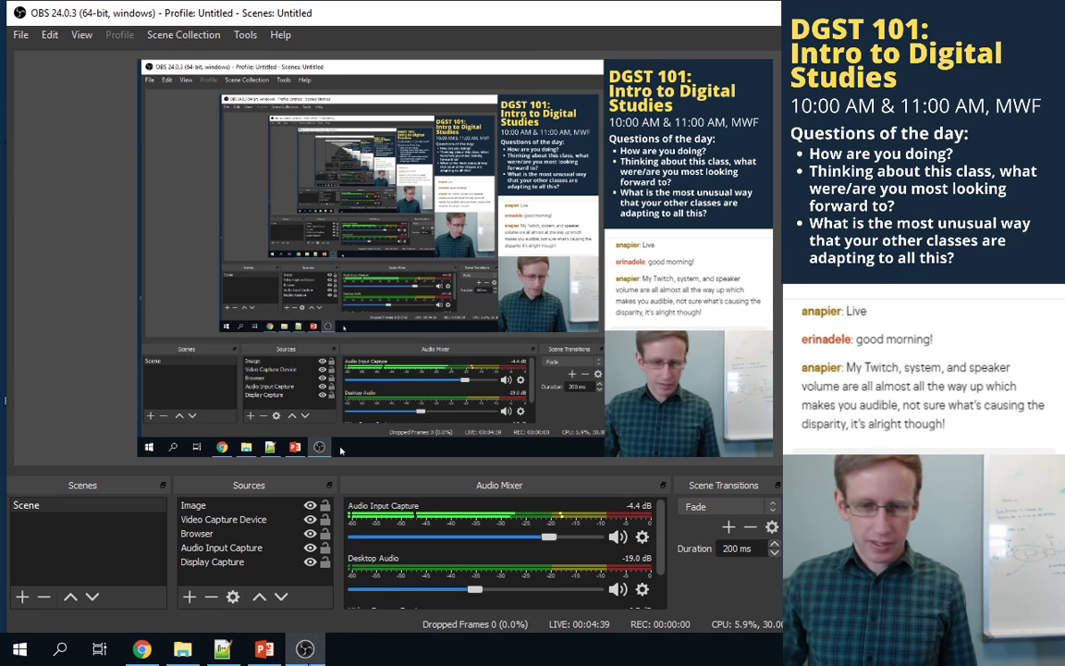
mouse_move(141, 650)
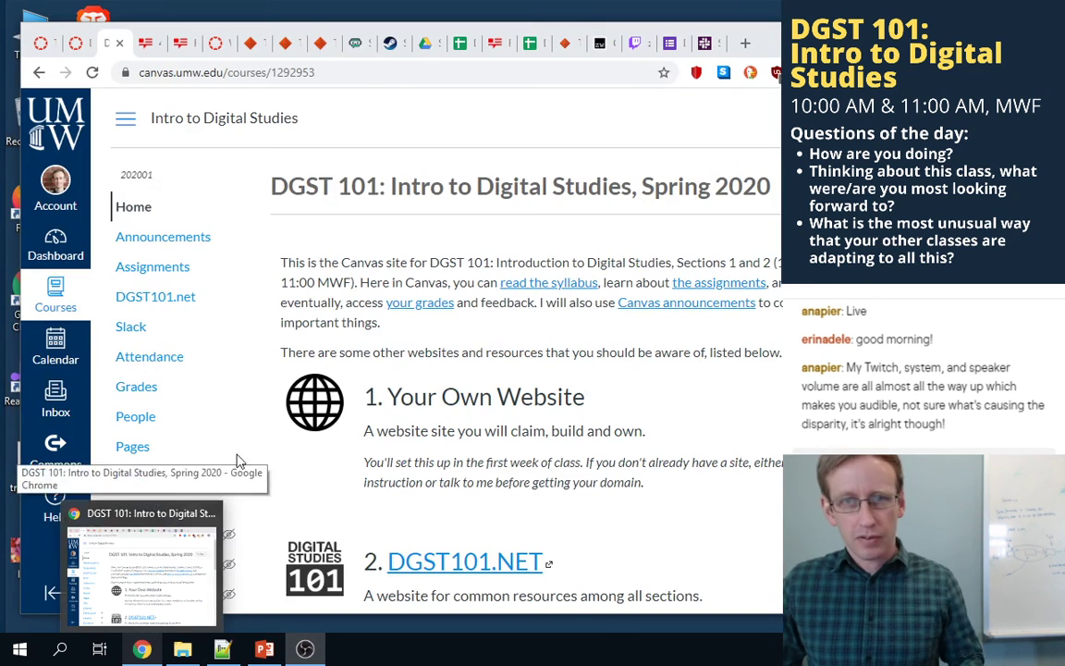
- Return to Chrome and switch to the DGST 101 Survey Google Form tab
key("alt+Tab")
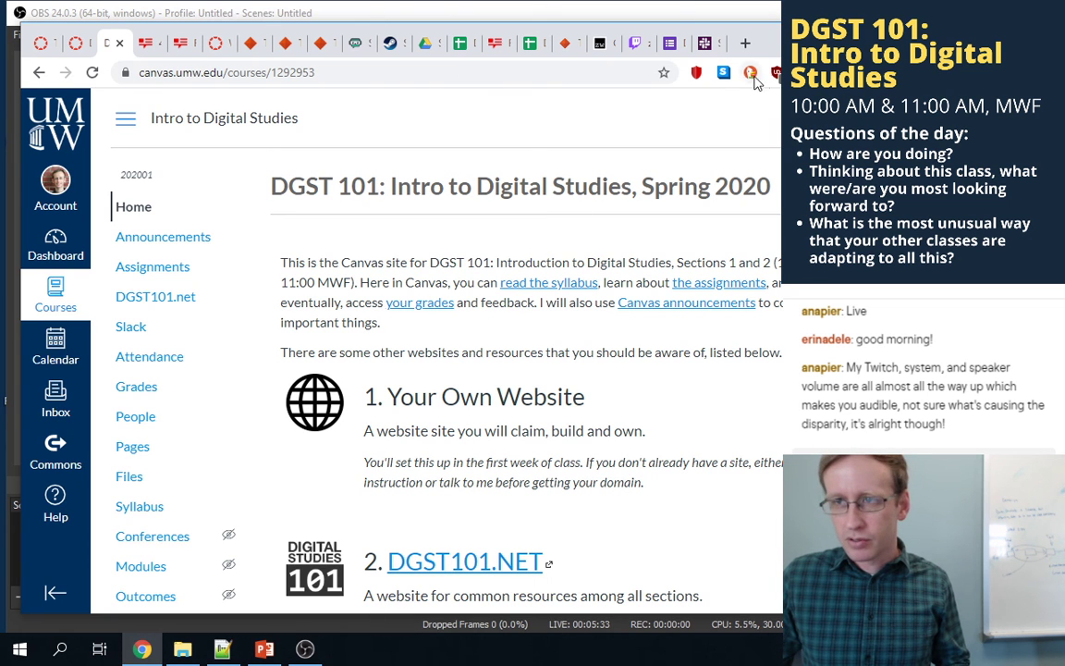
left_click(667, 43)
- Copy the DGST 101 Survey's shortened share link and move to Slack
left_click(760, 116)
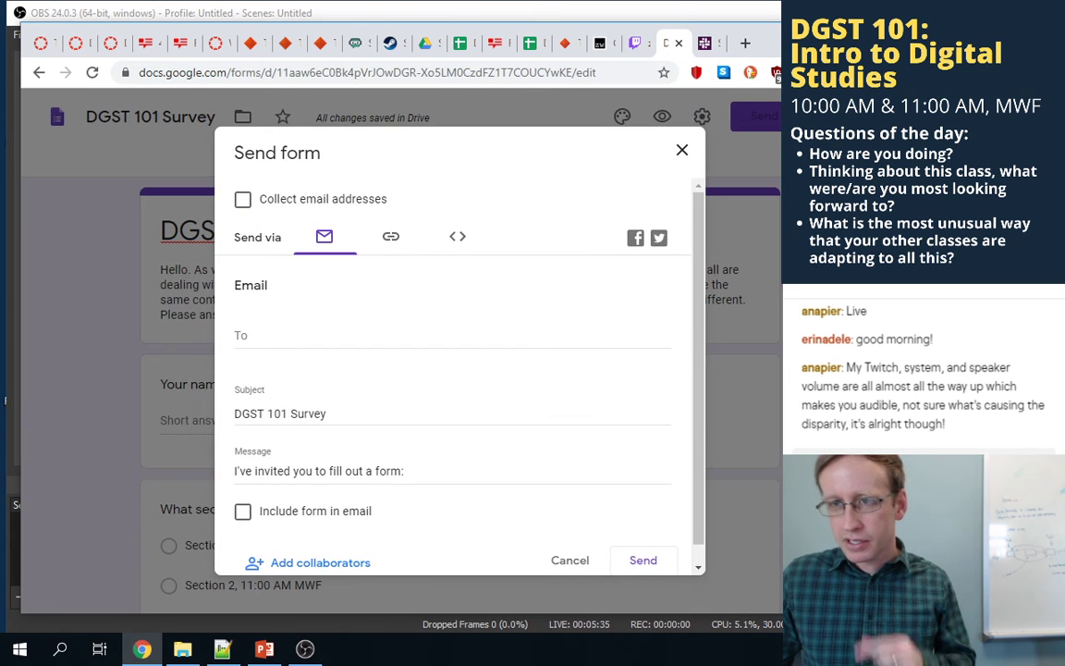
left_click(390, 235)
left_click(242, 344)
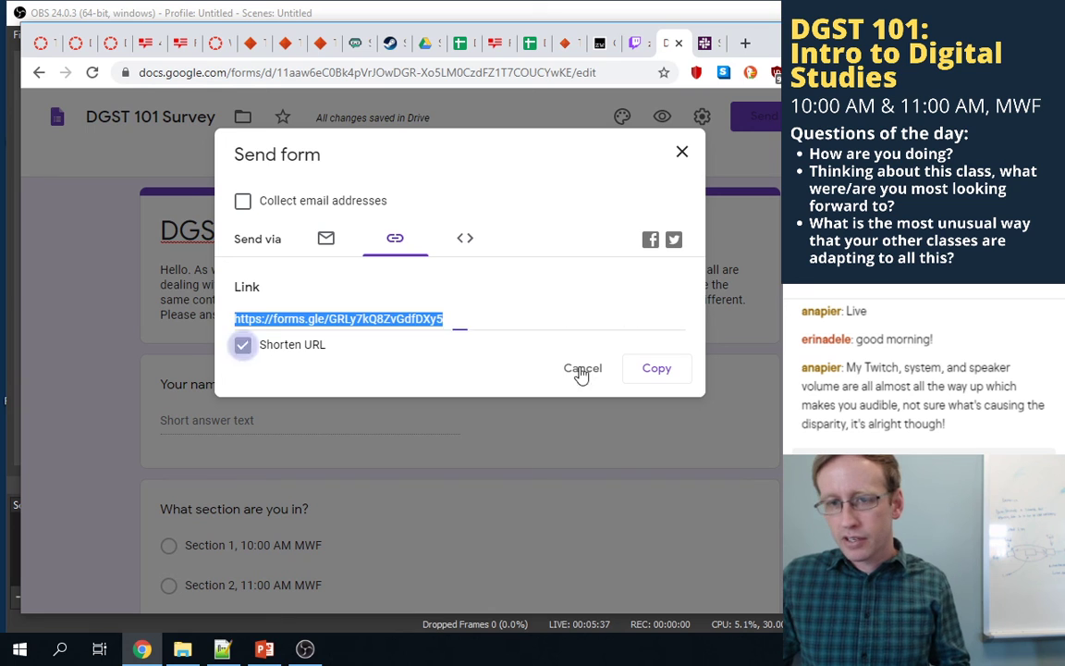
left_click(670, 372)
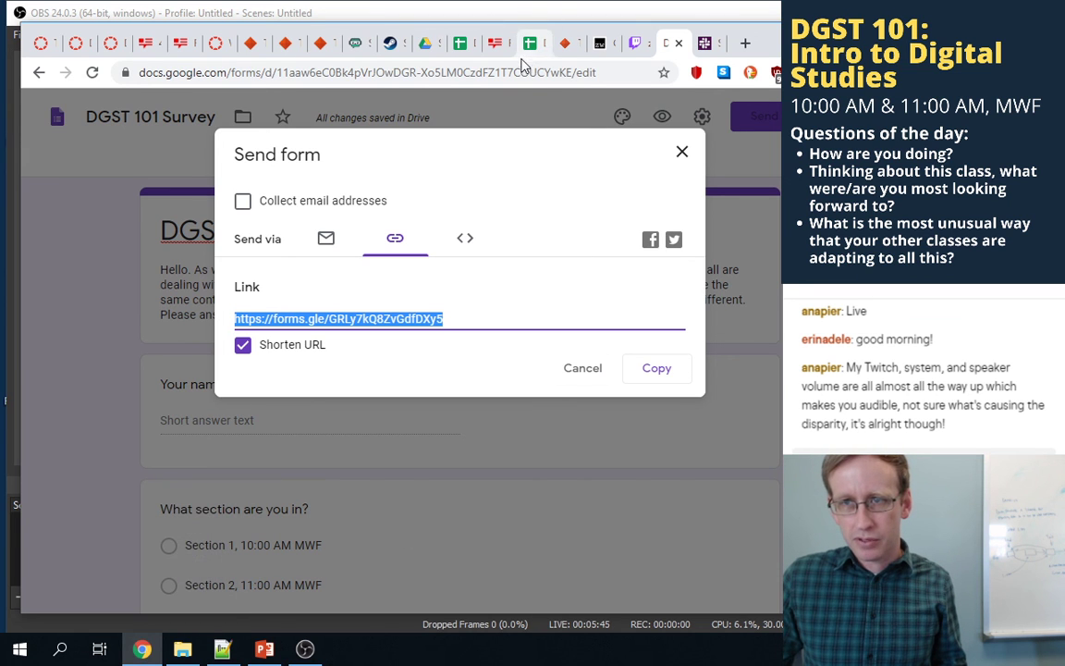
key("ctrl+Tab")
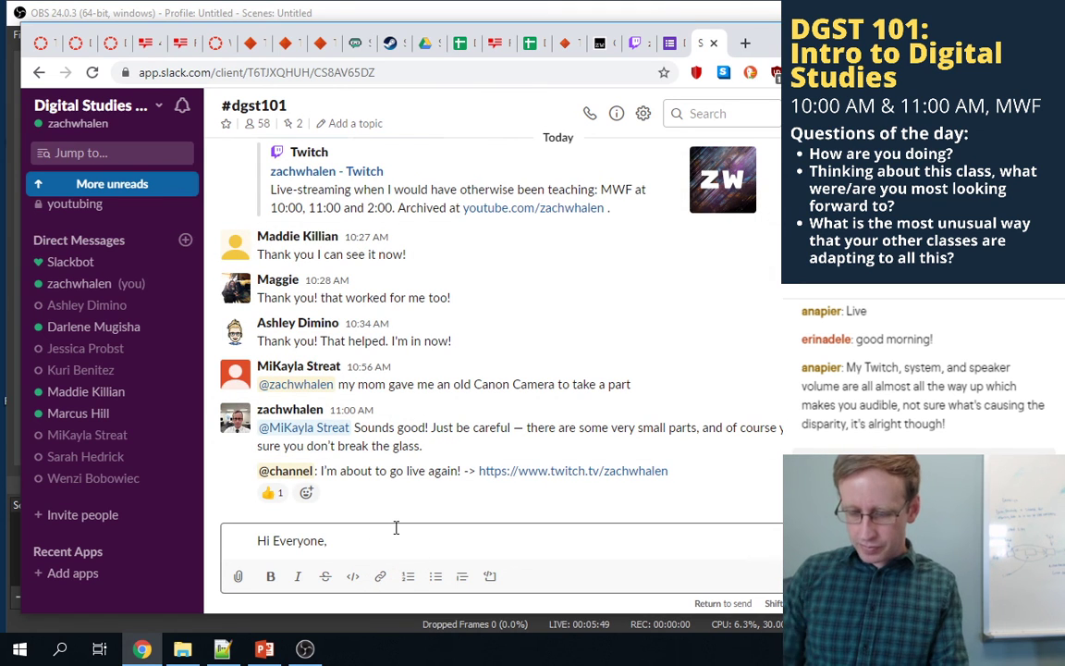
- Post "Here's a short survey asking some questions about access:" with the survey link in #dgst101
type("Here's a short ")
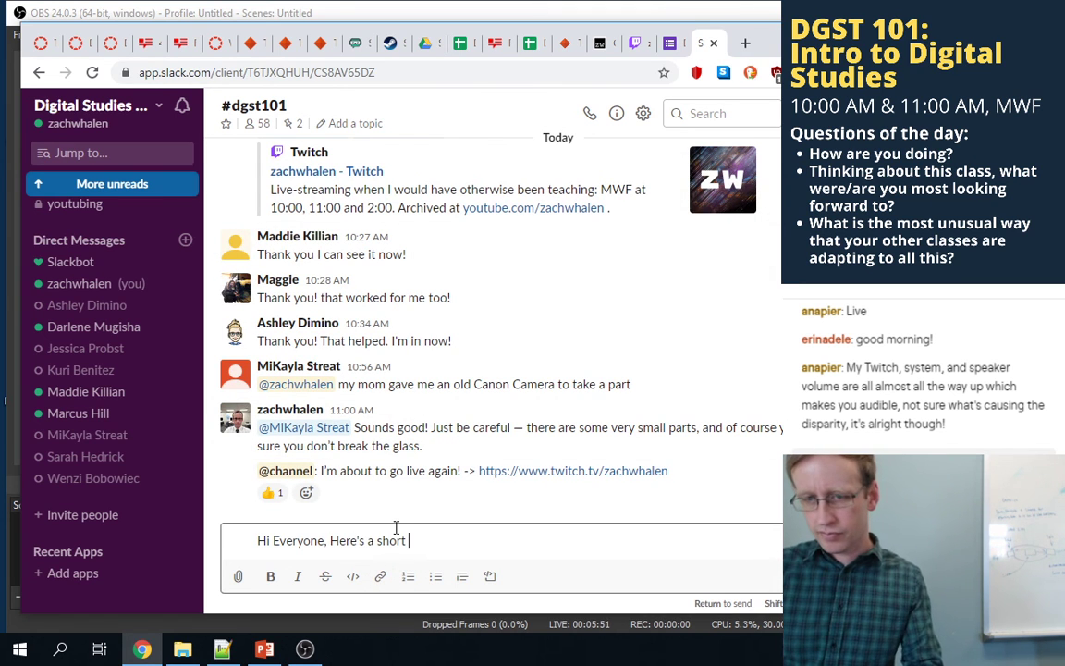
type("survey askn")
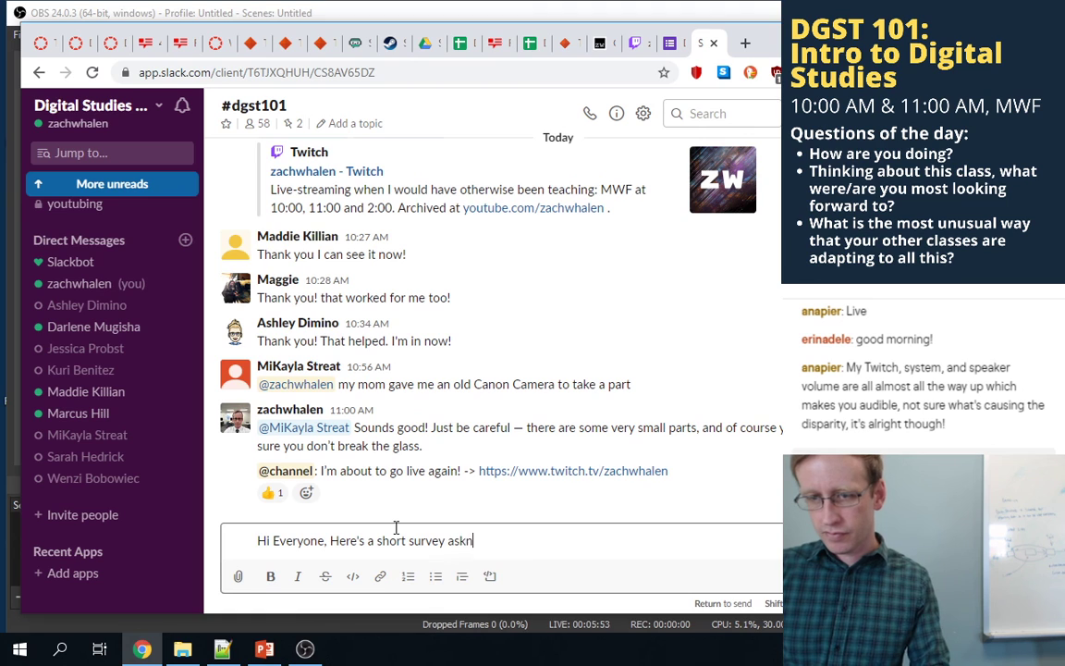
key("BackSpace")
type("ing some q")
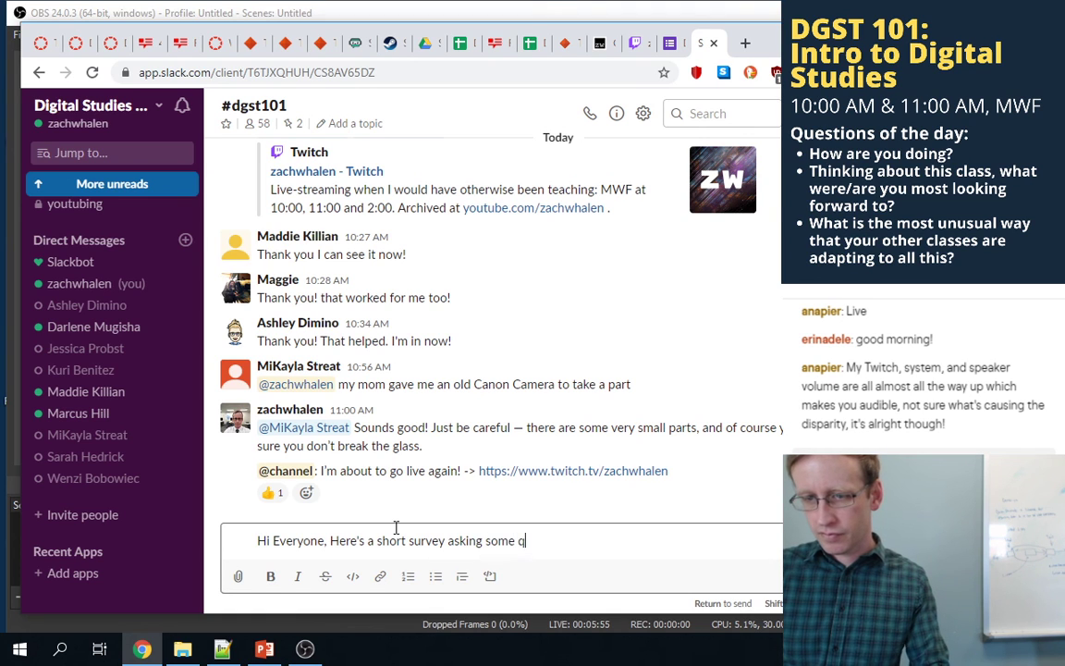
type("uestions about ac")
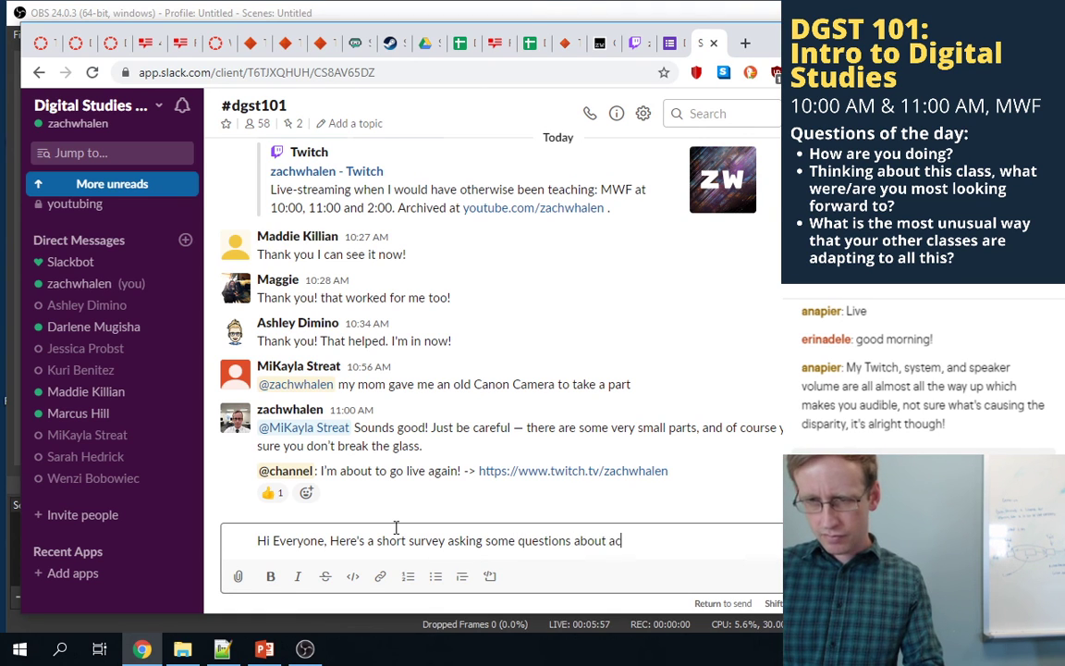
type("cess:")
key("ctrl+v")
key("Return")
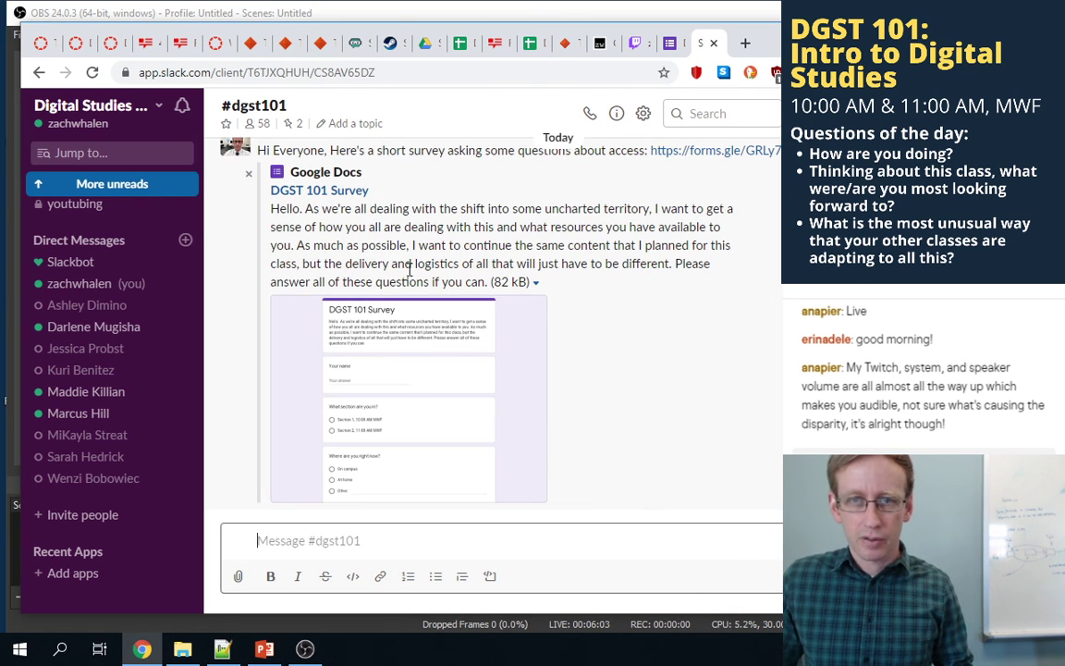
- Move through the Canvas tabs: Week 10 announcement, group discussions, then the course home page
scroll(407, 268, "up", 3)
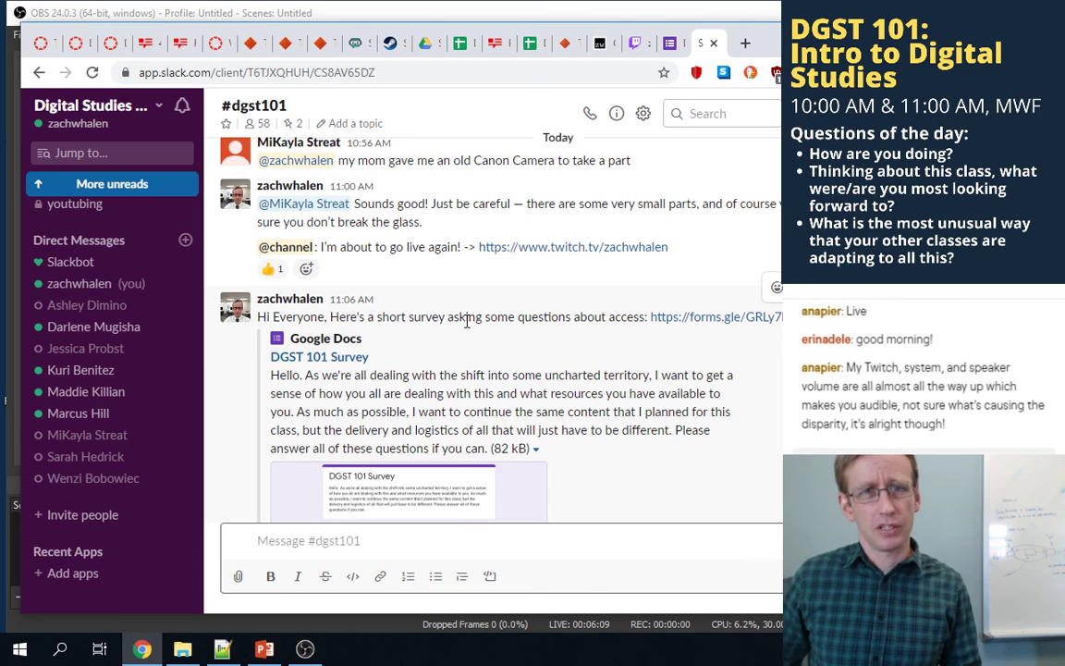
left_click(43, 46)
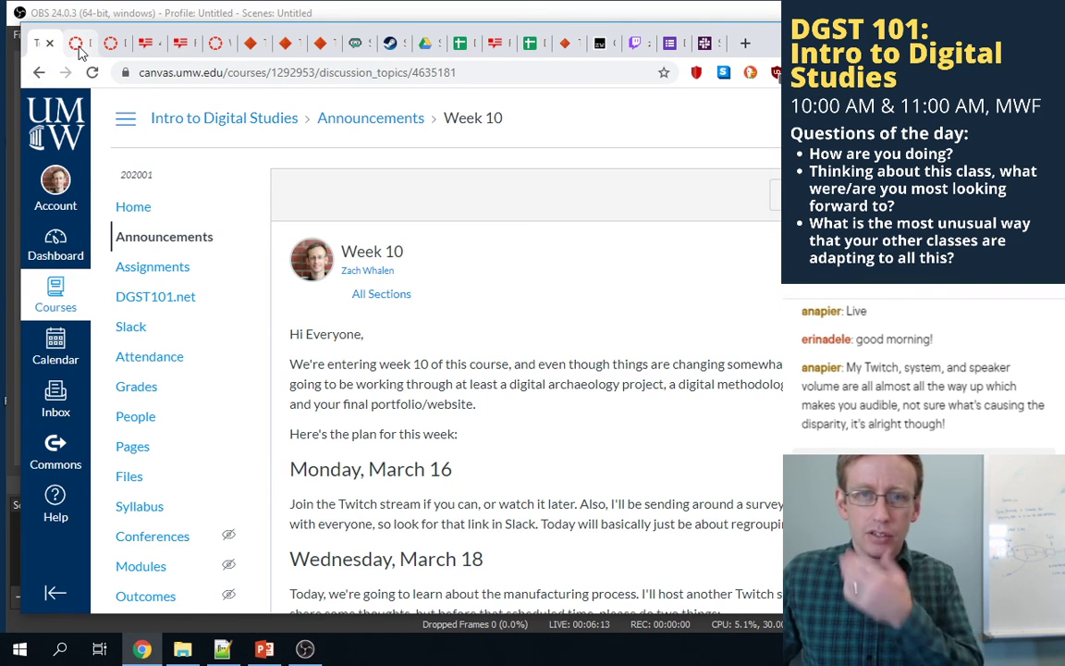
left_click(78, 46)
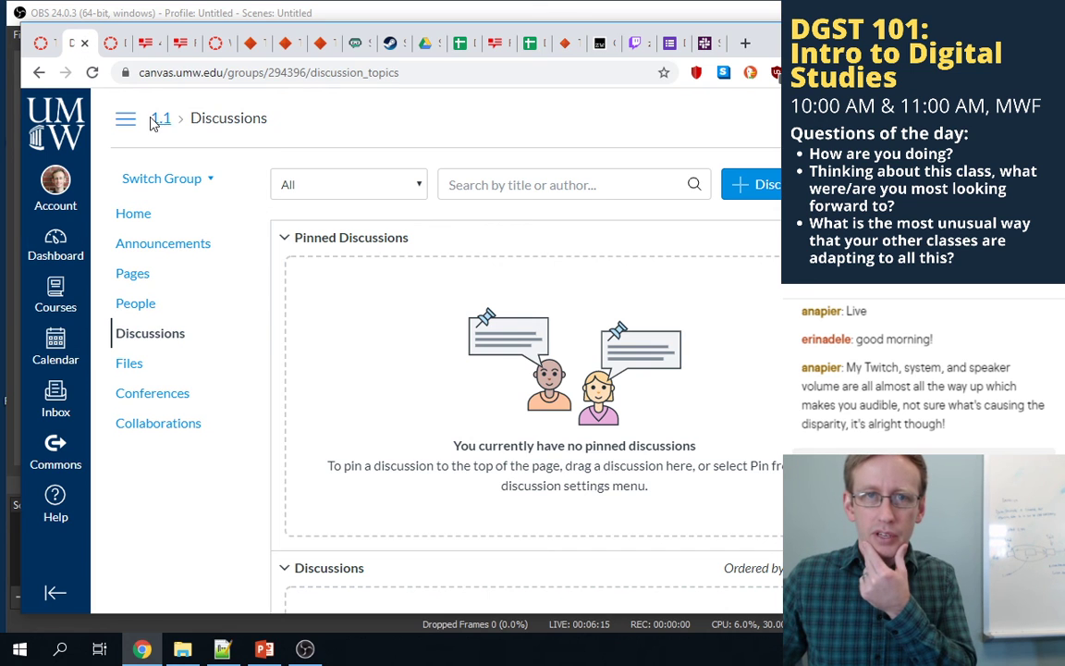
left_click(110, 44)
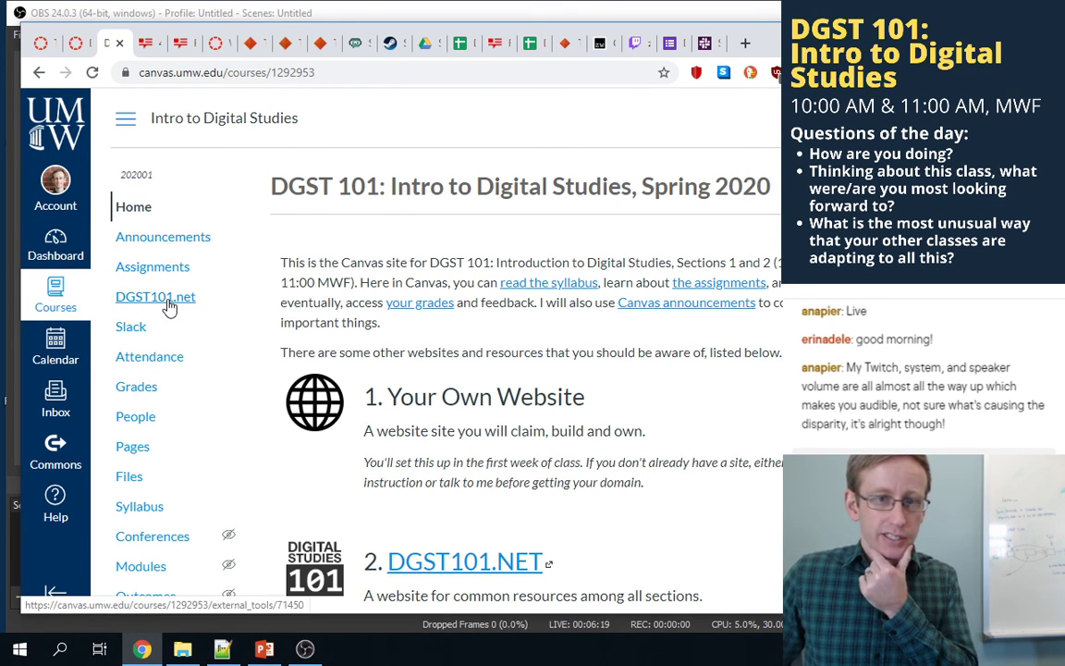
- Open the course Assignments list and scroll down to the Projects group
left_click(163, 270)
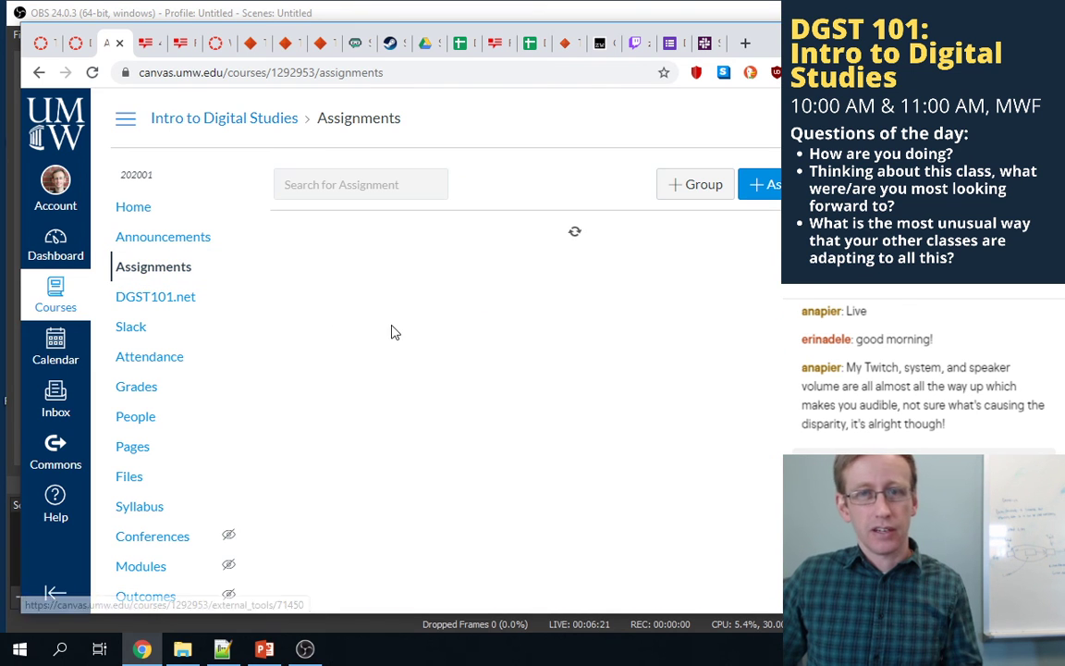
scroll(316, 220, "down", 3)
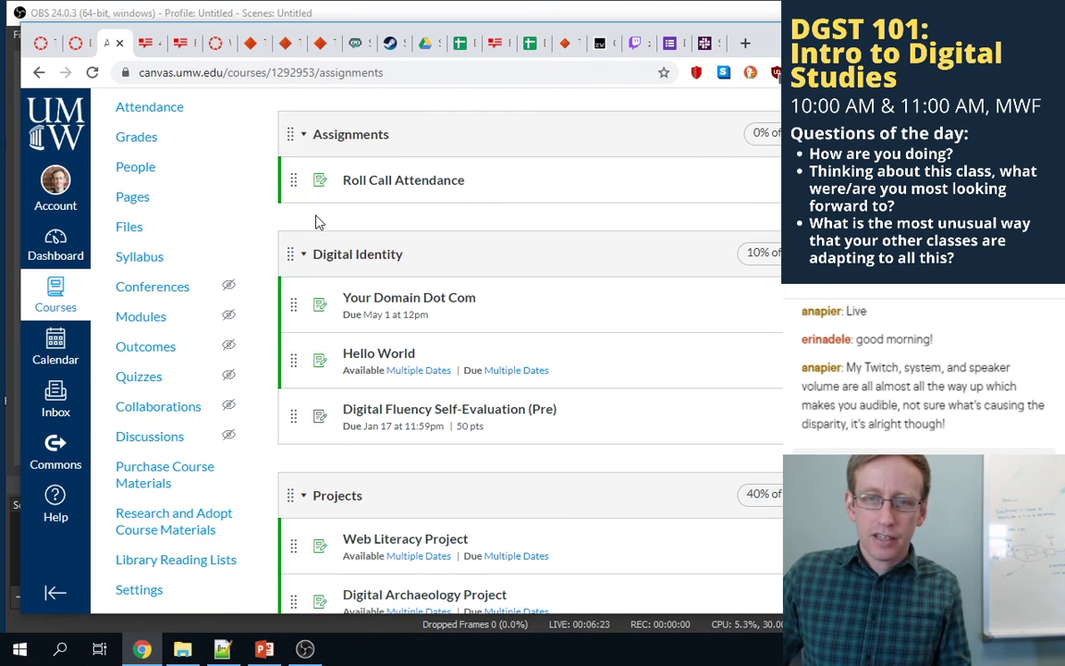
scroll(315, 220, "down", 3)
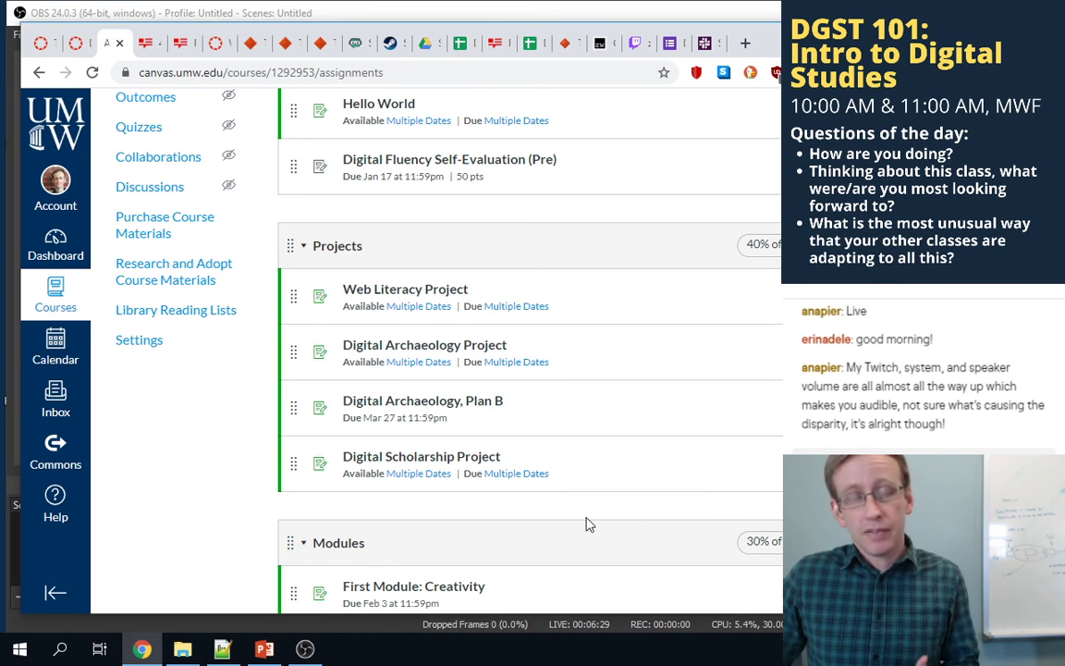
- Open the Digital Archaeology, Plan B assignment and read its Object Lesson and Procedure
left_click(489, 408)
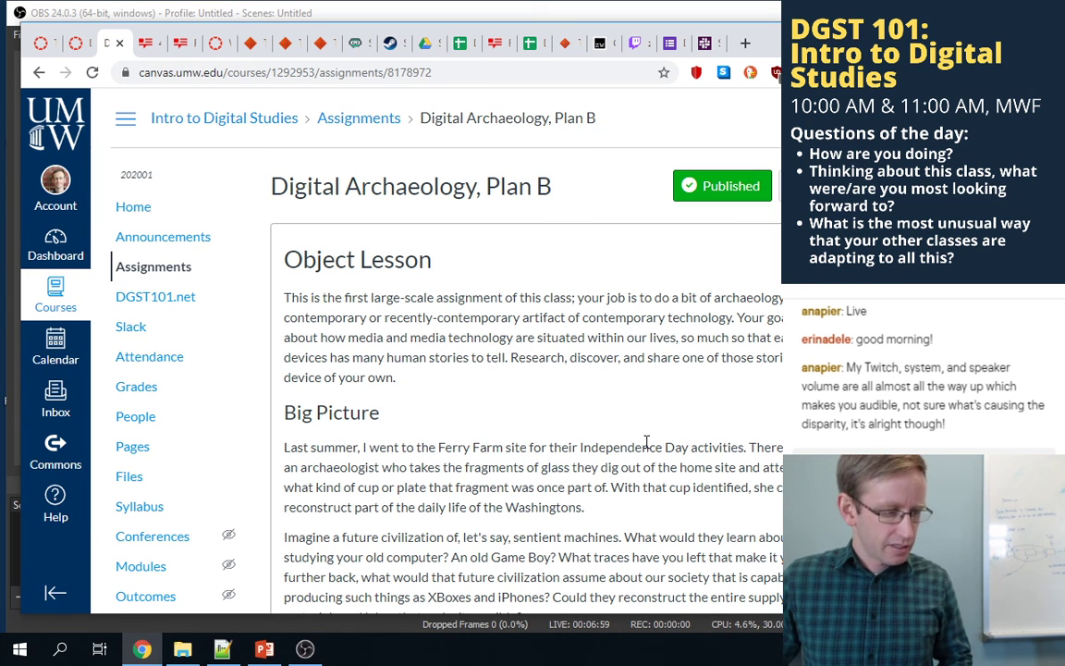
scroll(645, 446, "down", 3)
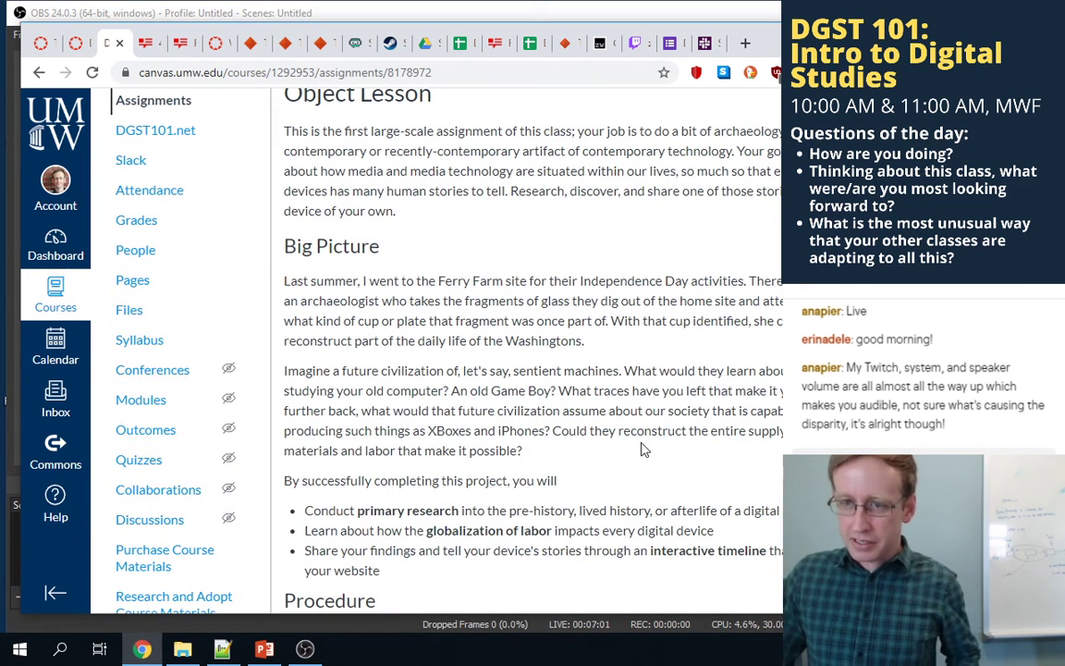
scroll(647, 448, "down", 2)
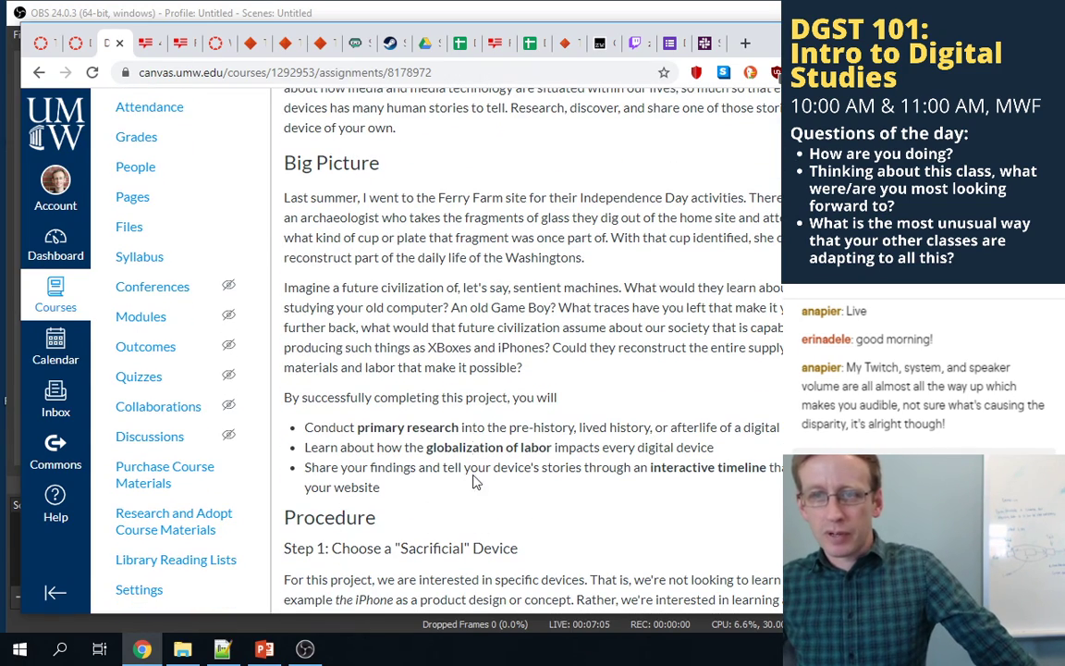
scroll(472, 445, "up", 5)
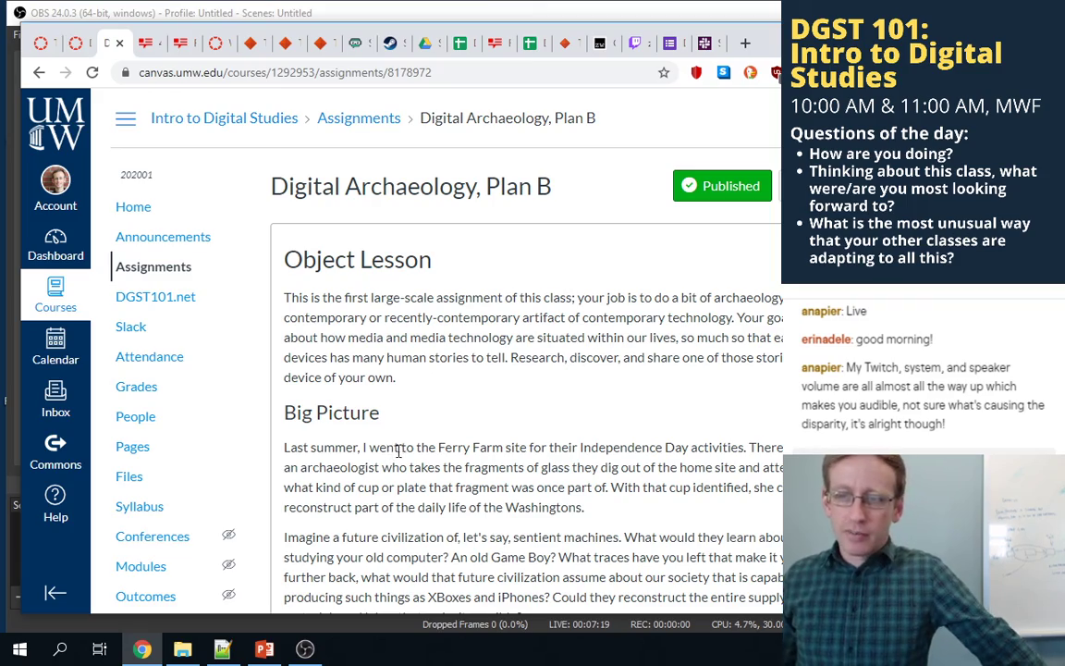
scroll(406, 453, "down", 5)
scroll(487, 446, "down", 6)
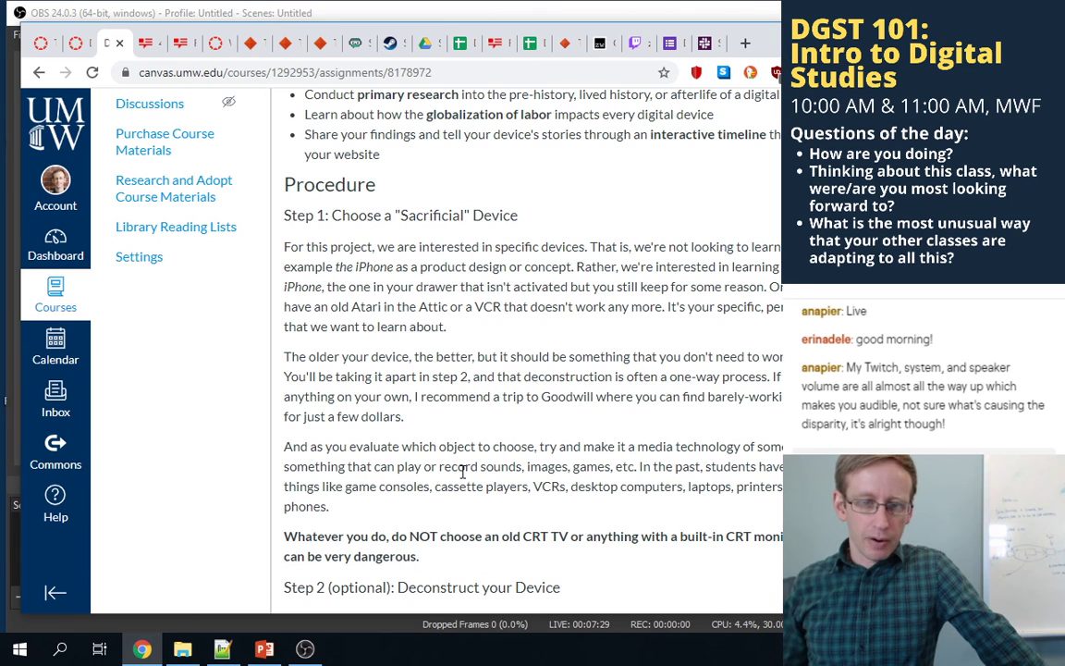
scroll(462, 471, "down", 4)
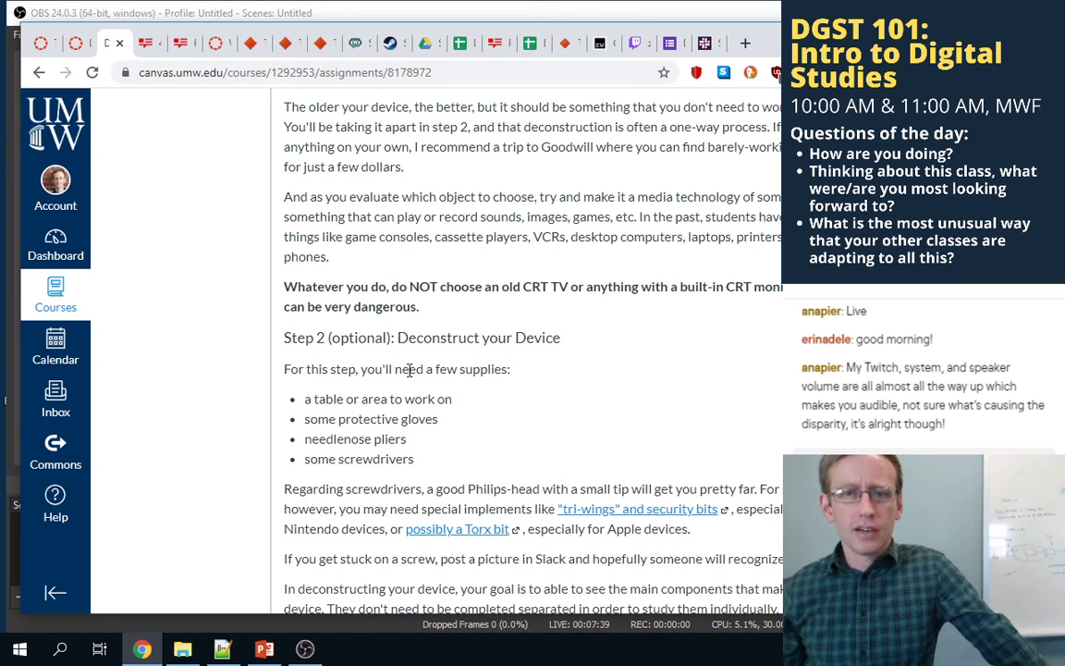
- Scroll to Step 3 and highlight the Pre-history, Lived History and Afterlife story options
scroll(226, 374, "down", 2)
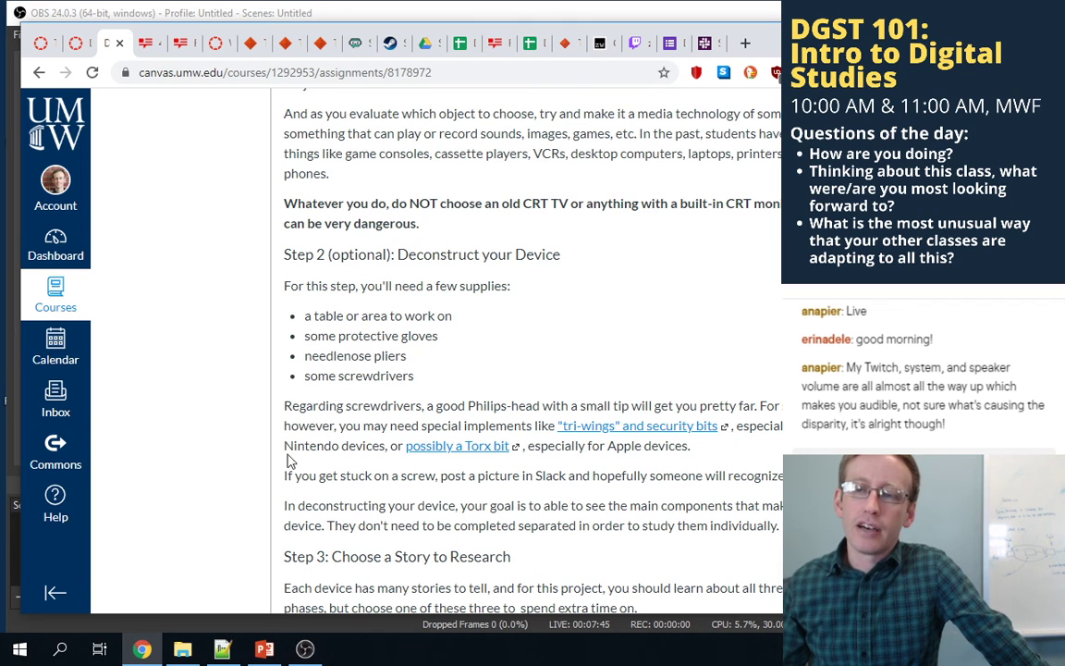
scroll(268, 370, "down", 1)
scroll(278, 360, "down", 4)
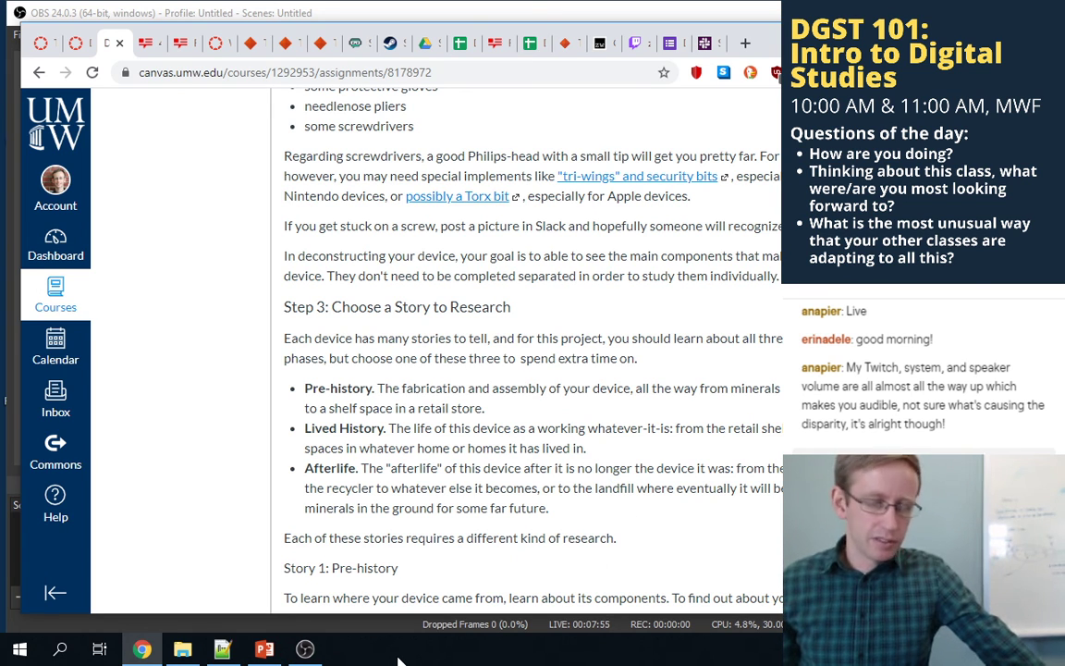
scroll(355, 369, "up", 1)
scroll(355, 372, "up", 2)
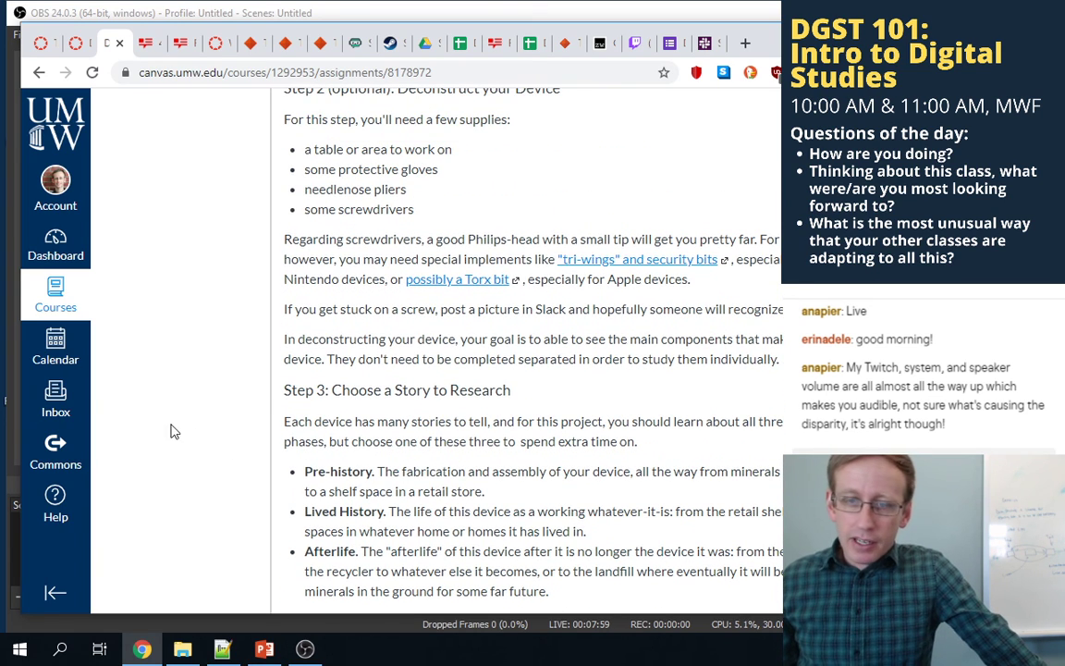
scroll(158, 388, "down", 2)
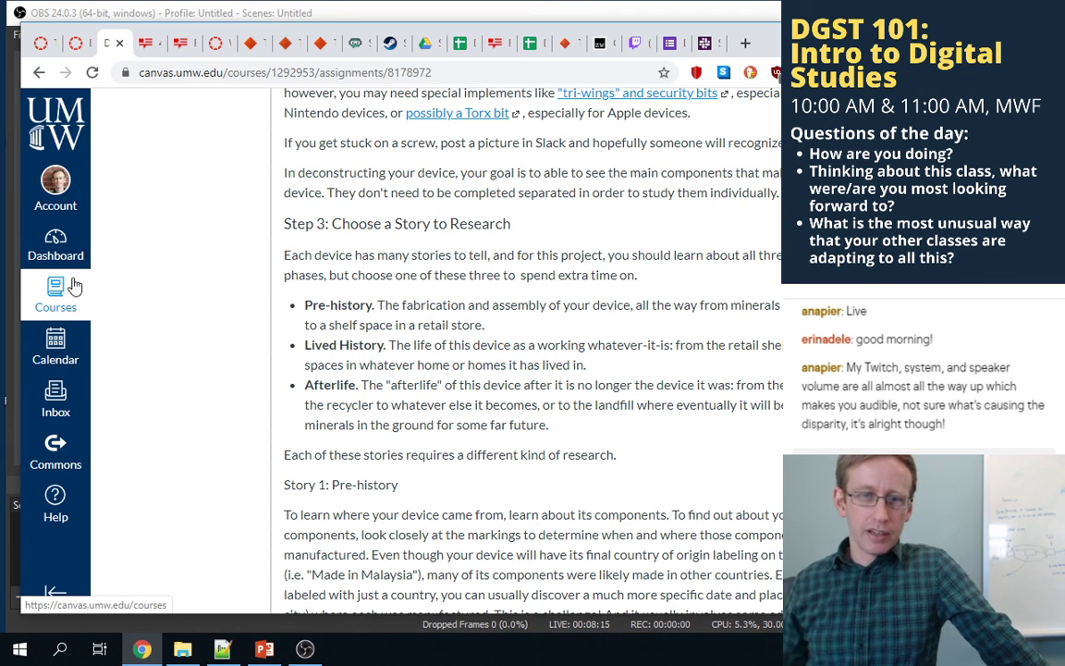
left_click_drag(311, 305, 540, 390)
left_click(598, 432)
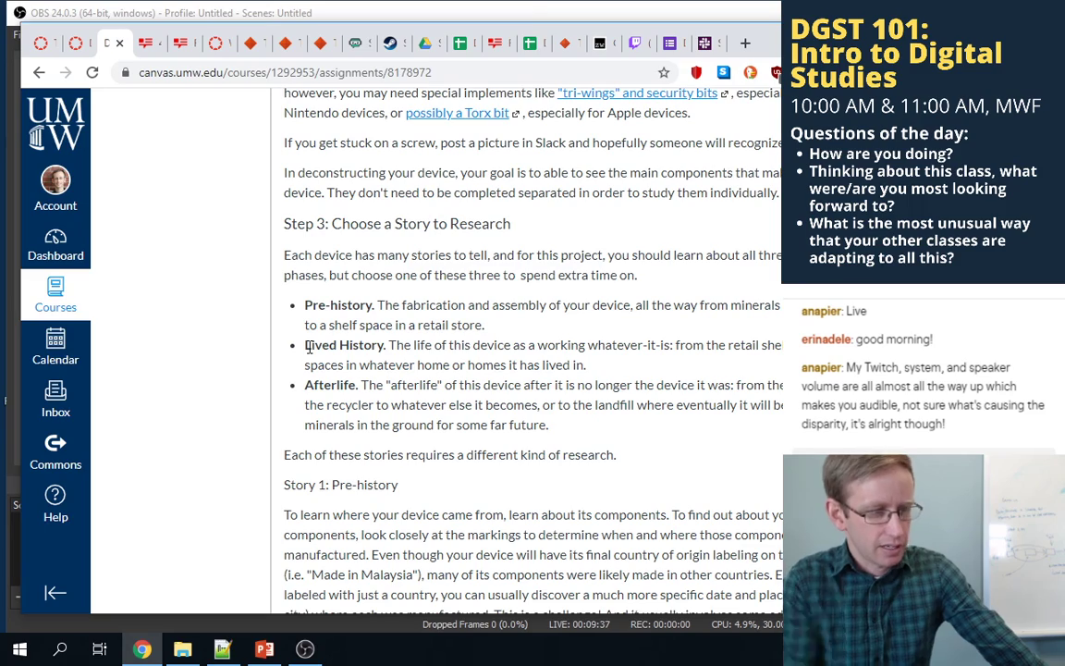
scroll(292, 308, "down", 3)
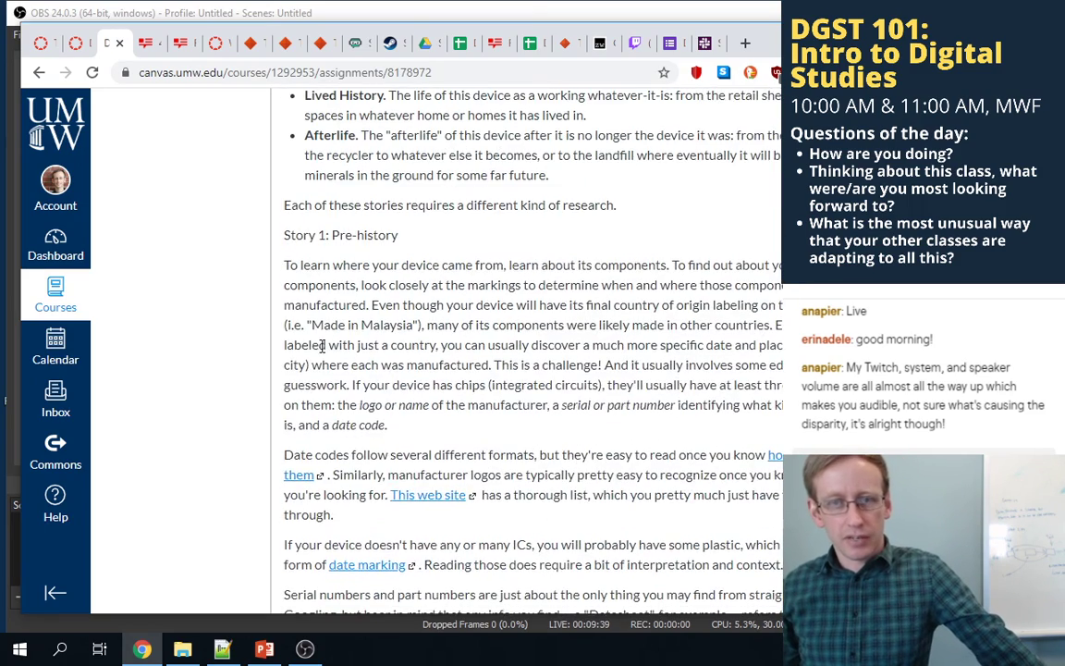
scroll(626, 444, "down", 1)
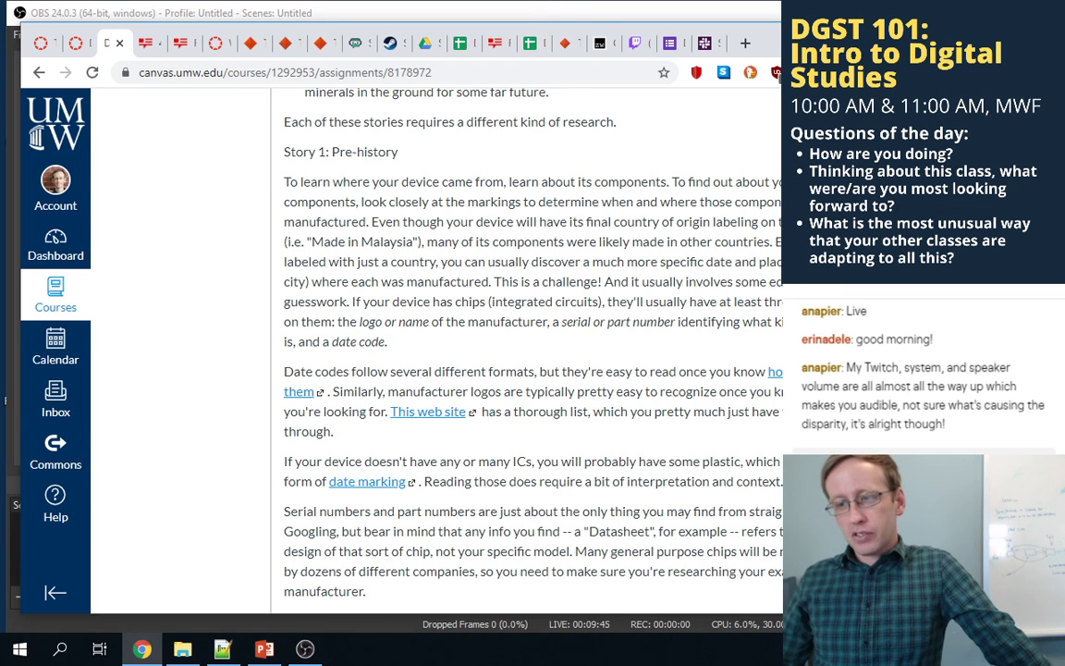
scroll(724, 374, "down", 1)
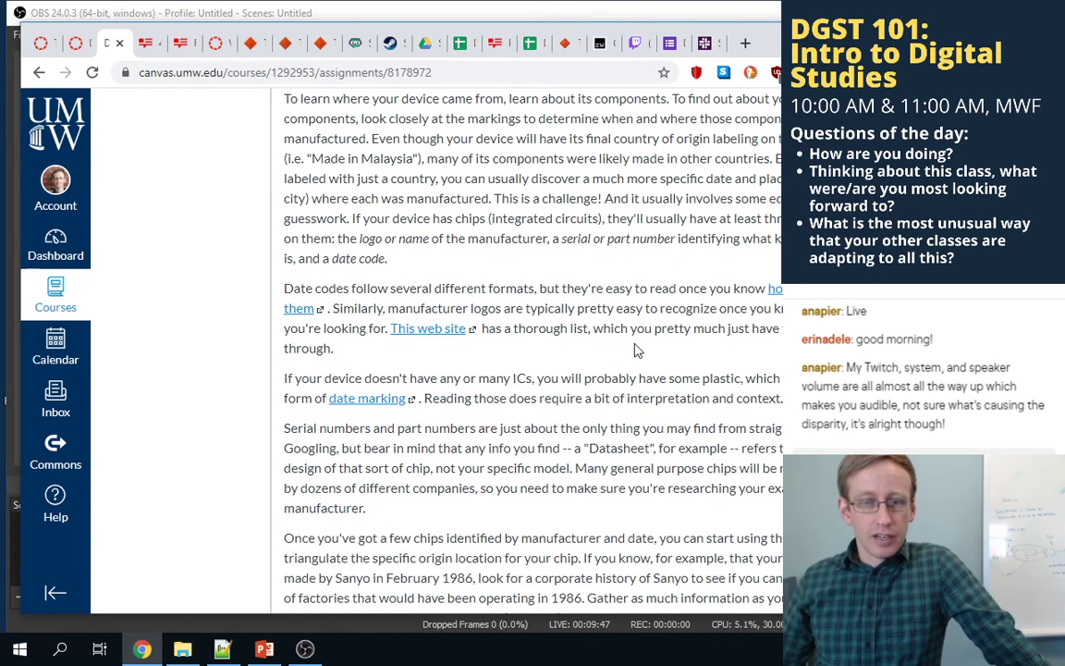
scroll(620, 335, "down", 1)
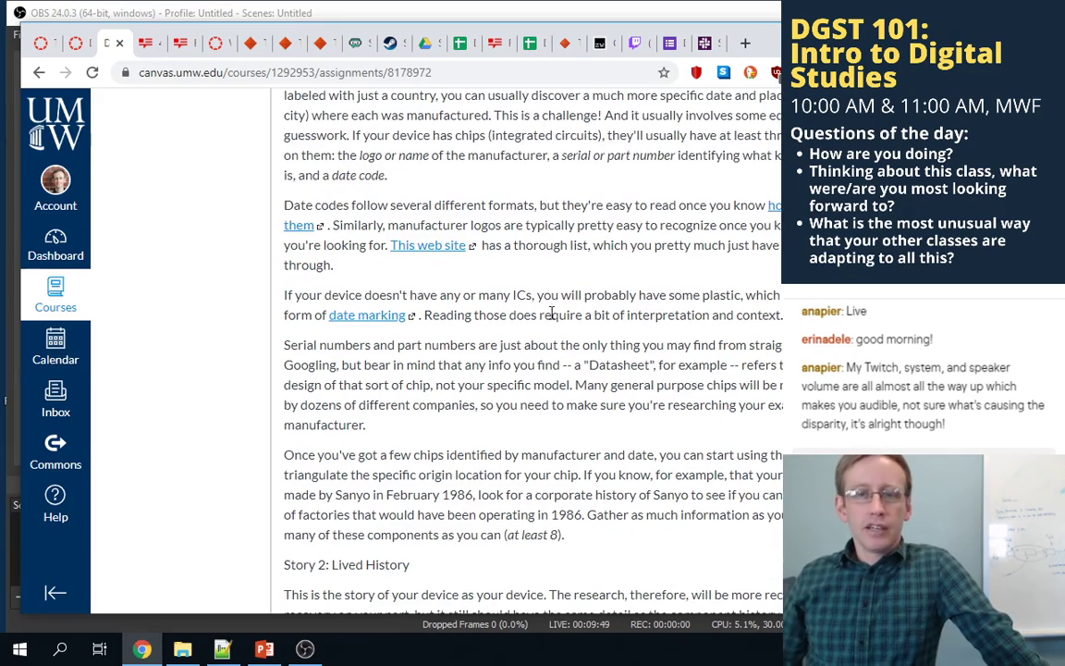
scroll(556, 345, "down", 3)
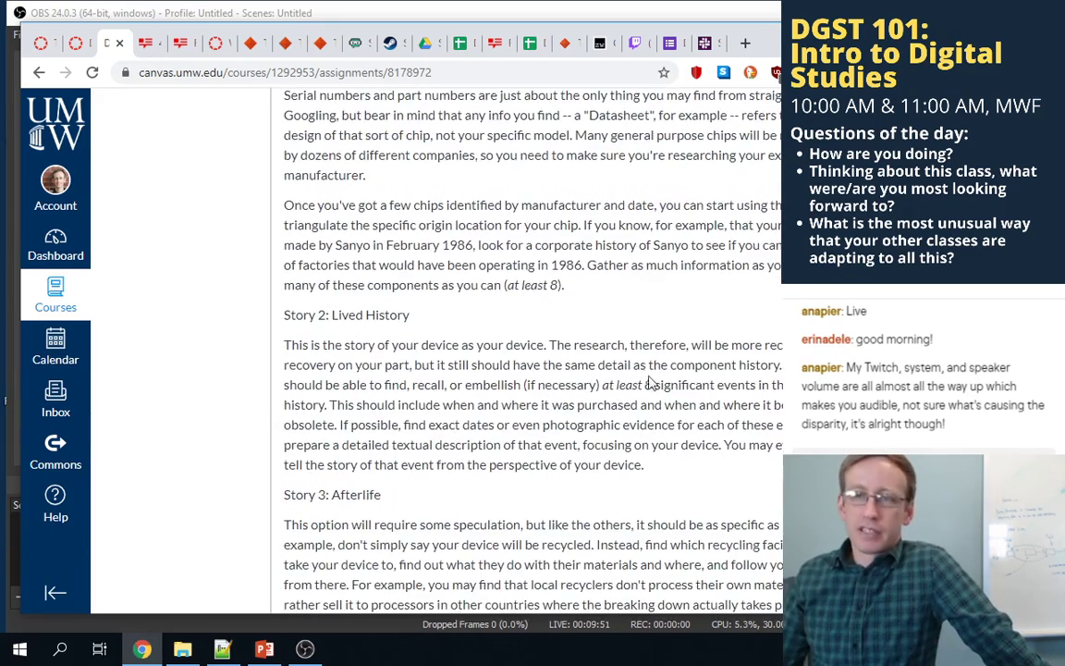
scroll(645, 379, "down", 1)
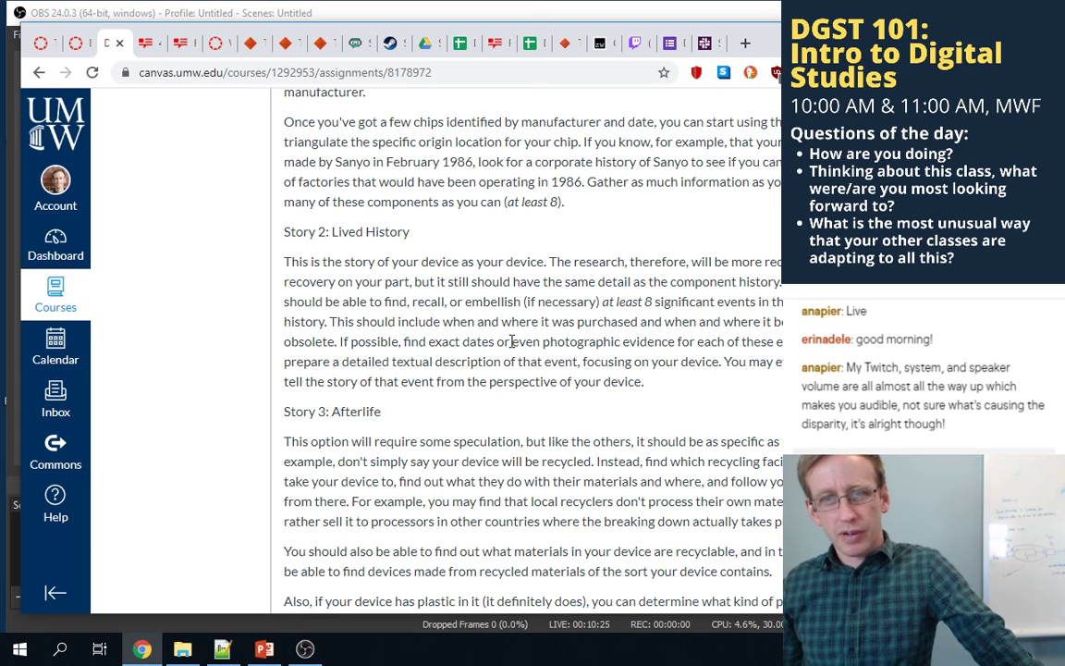
double_click(333, 233)
triple_click(333, 233)
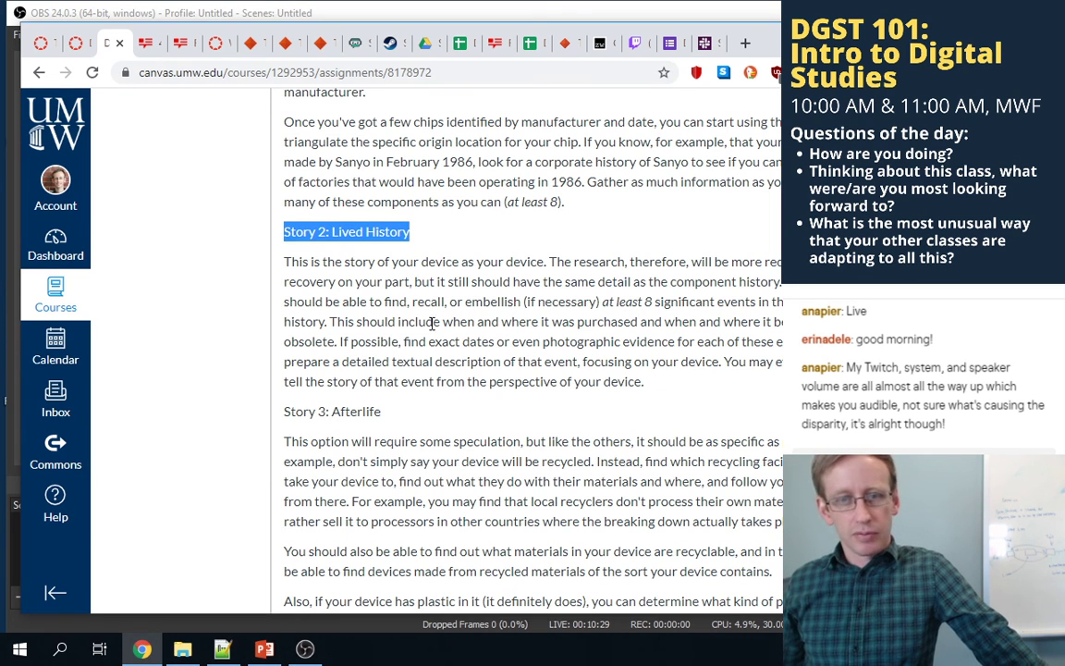
double_click(297, 412)
triple_click(298, 412)
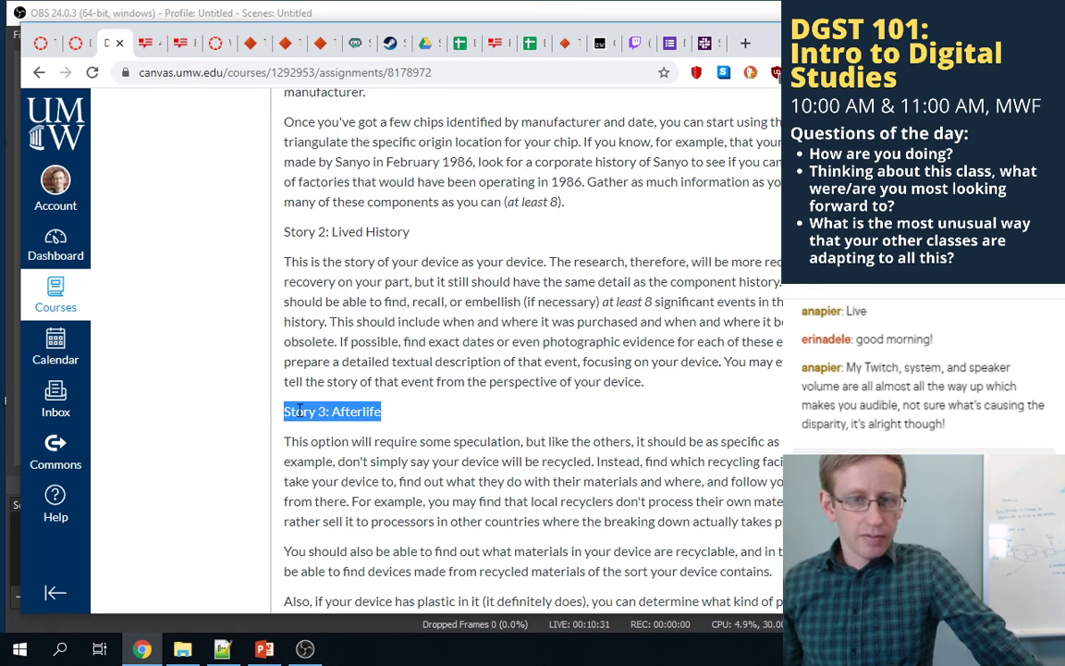
scroll(300, 413, "down", 3)
scroll(299, 413, "down", 2)
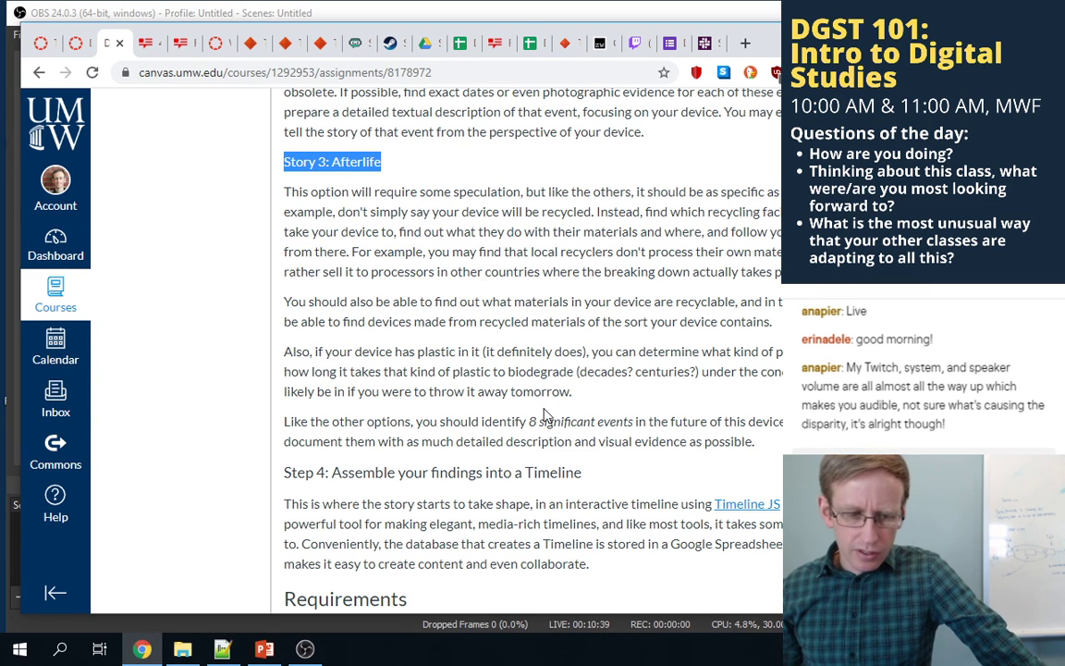
scroll(404, 370, "down", 1)
scroll(404, 370, "down", 3)
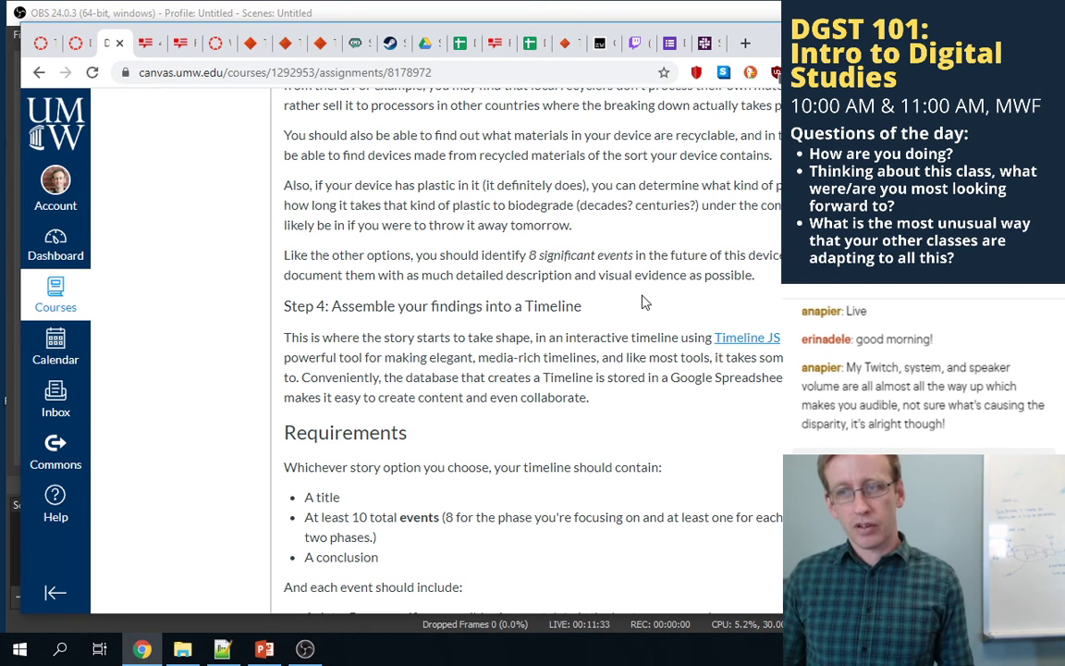
- Scroll to the Sharing and Reflecting section and the Mar 27 due date table
scroll(554, 305, "down", 3)
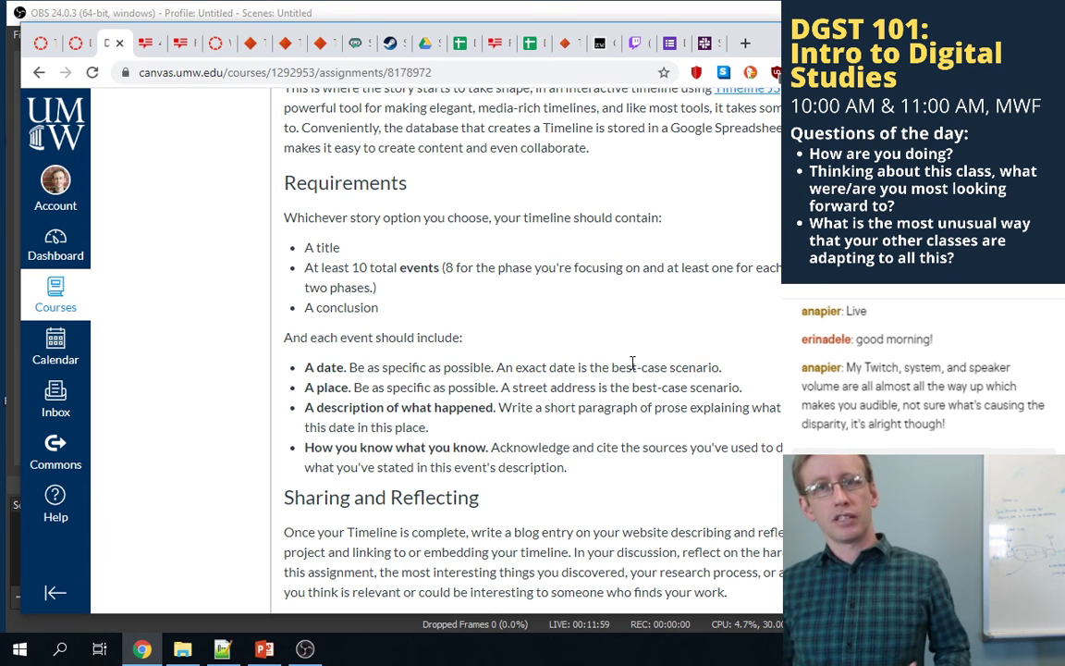
scroll(487, 230, "down", 5)
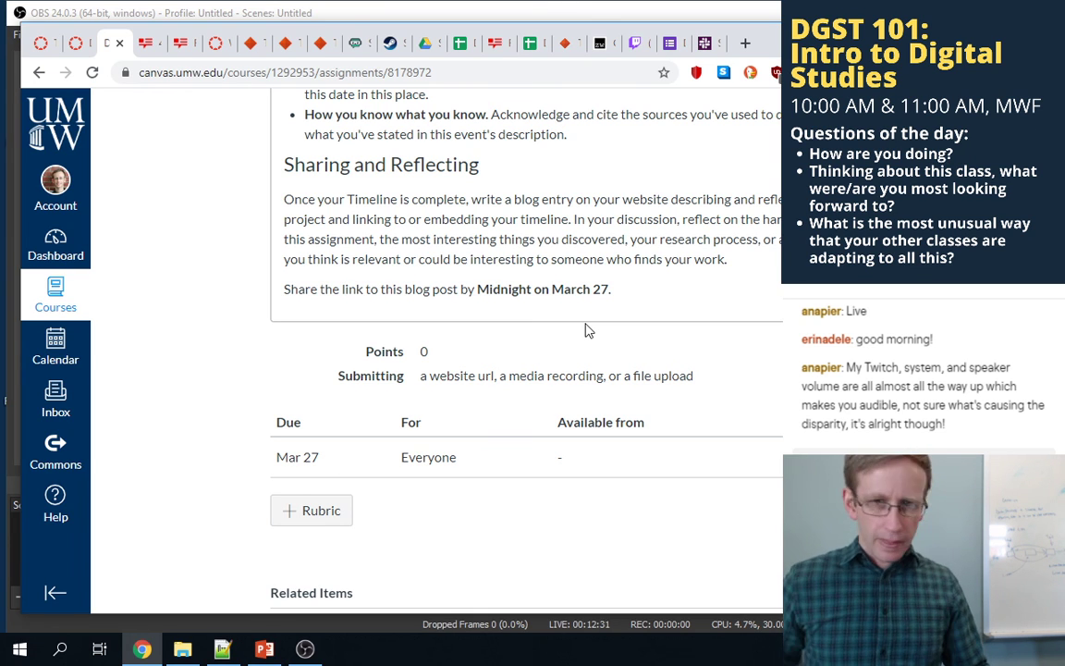
- Check the Twitch Video Producer, then read the newest #dgst101 Slack messages and dismiss Slackbot's link-preview notice
left_click(628, 42)
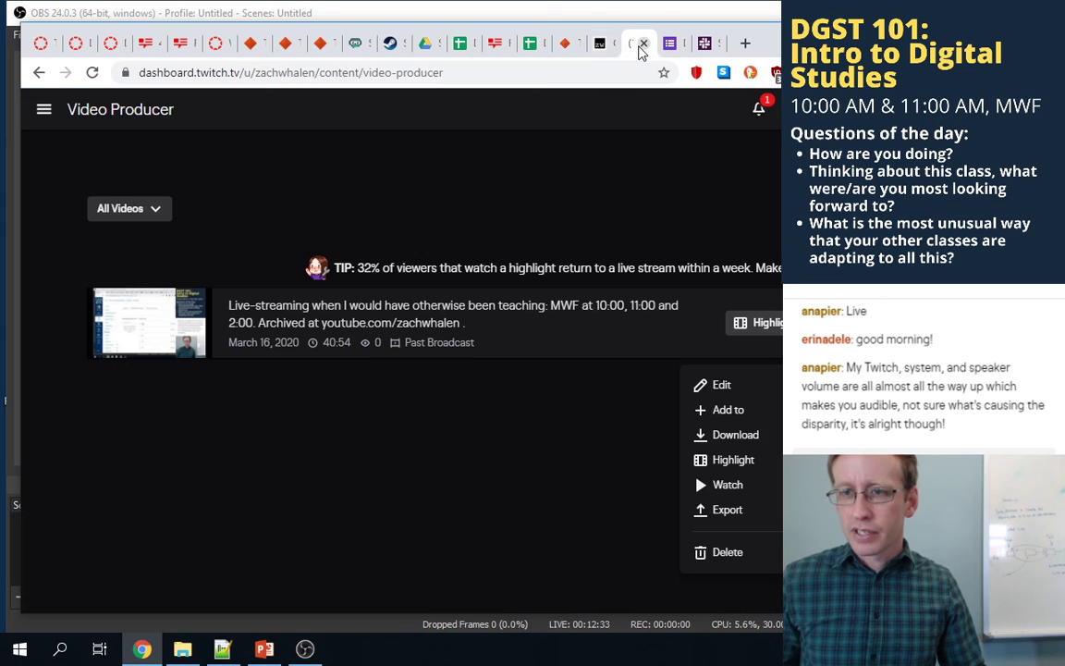
left_click(397, 113)
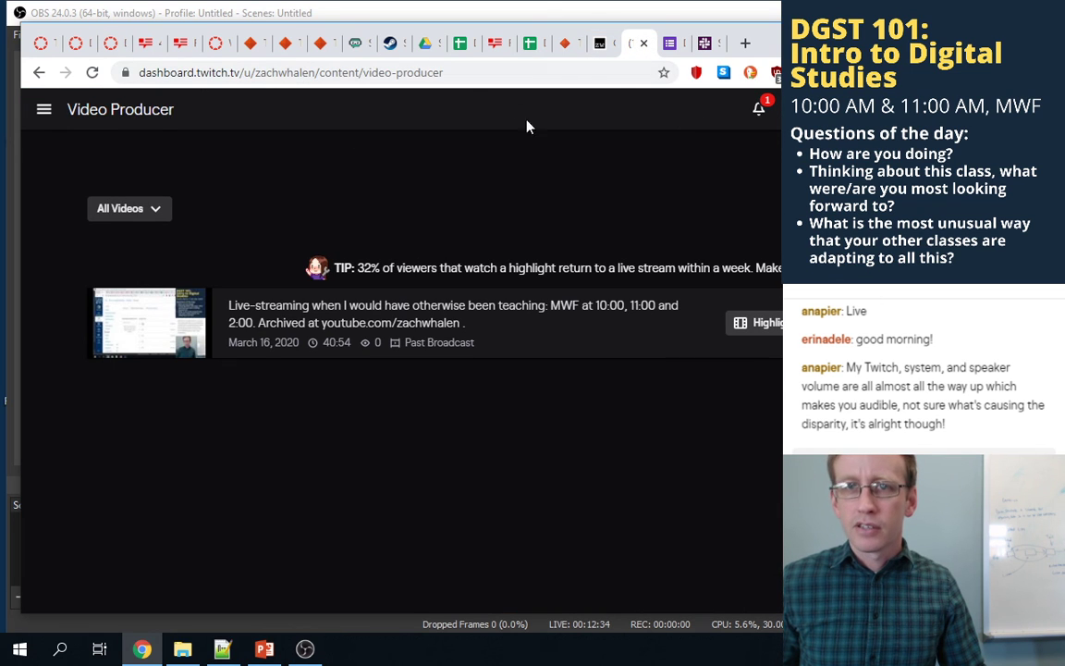
left_click(700, 42)
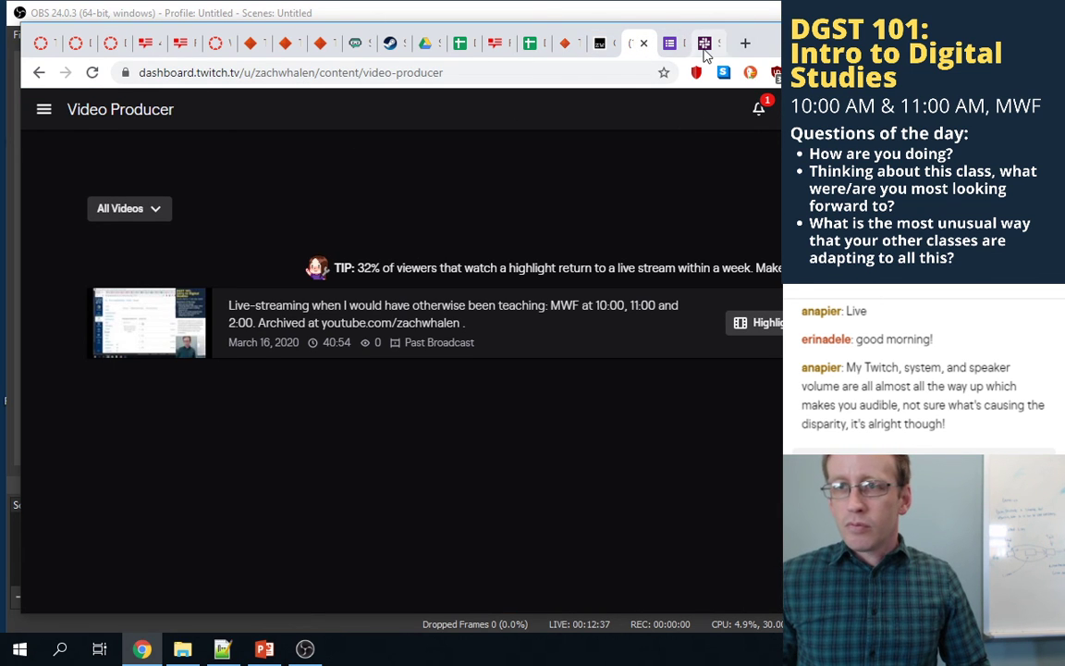
scroll(613, 340, "down", 3)
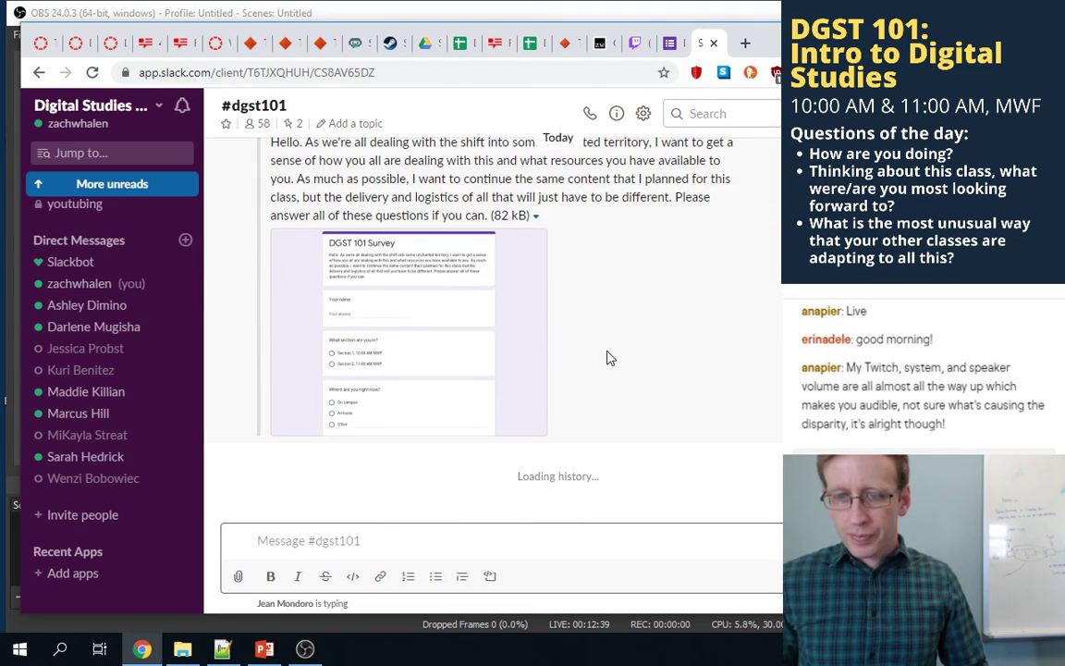
scroll(597, 407, "down", 1)
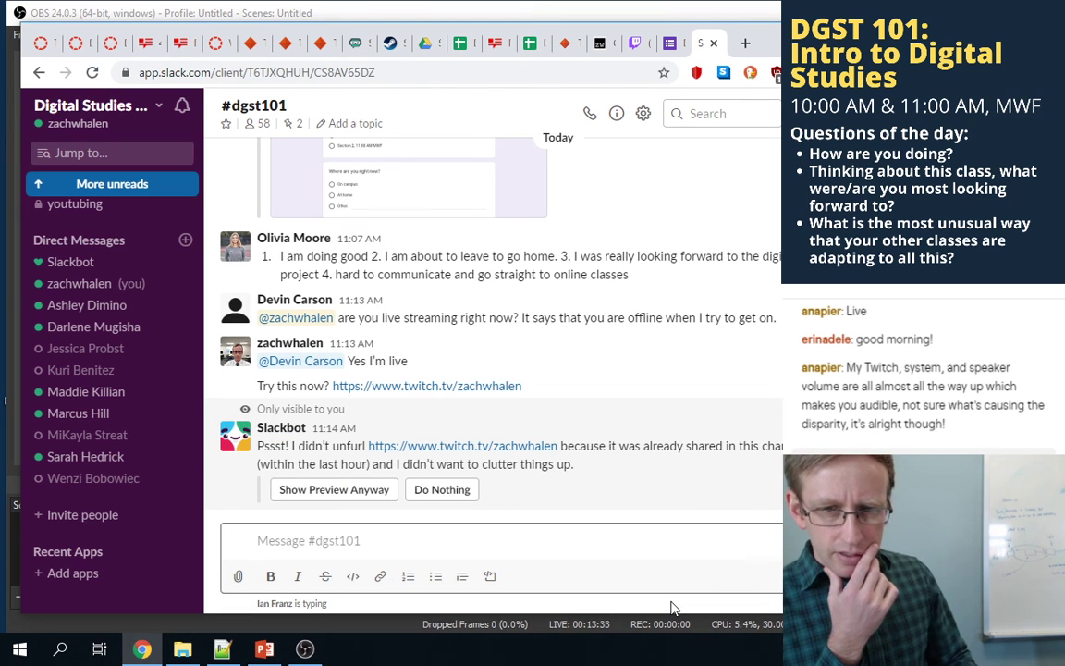
left_click(442, 489)
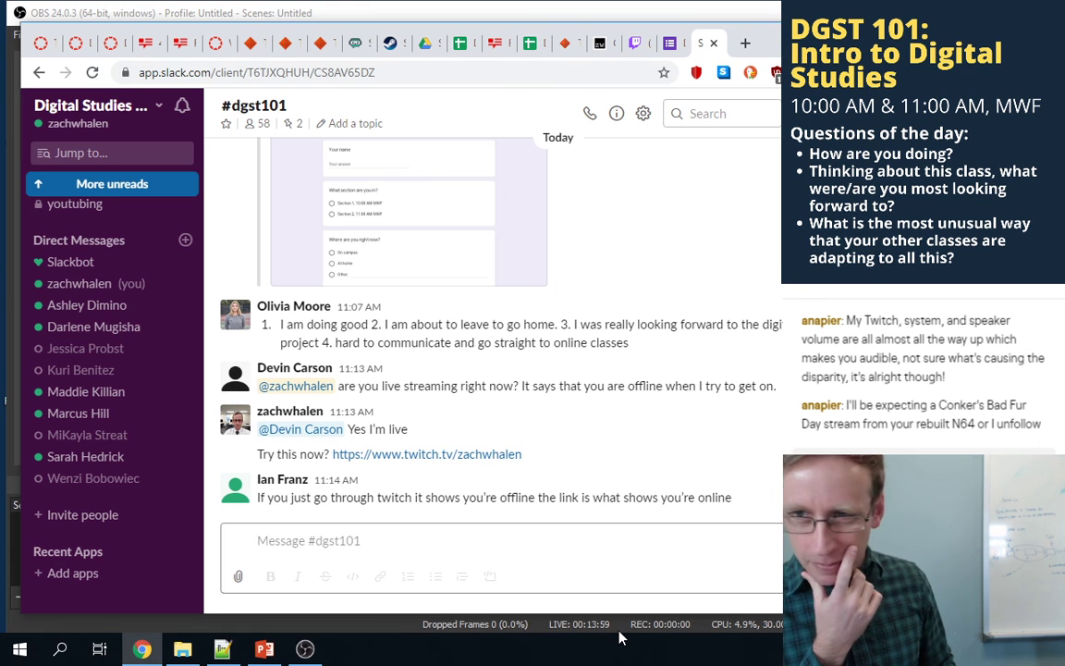
- Load the instructor's Twitch channel URL in a new tab to show the live DGST 101 stream
left_click(749, 41)
type("twi")
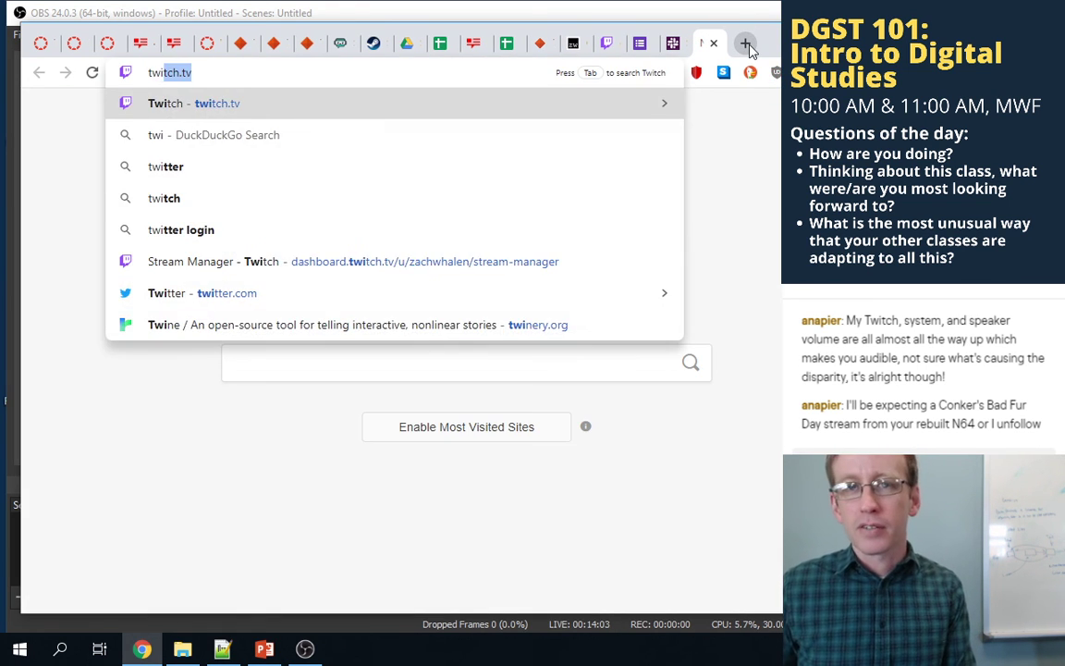
type("tch.tv/zachwhalen")
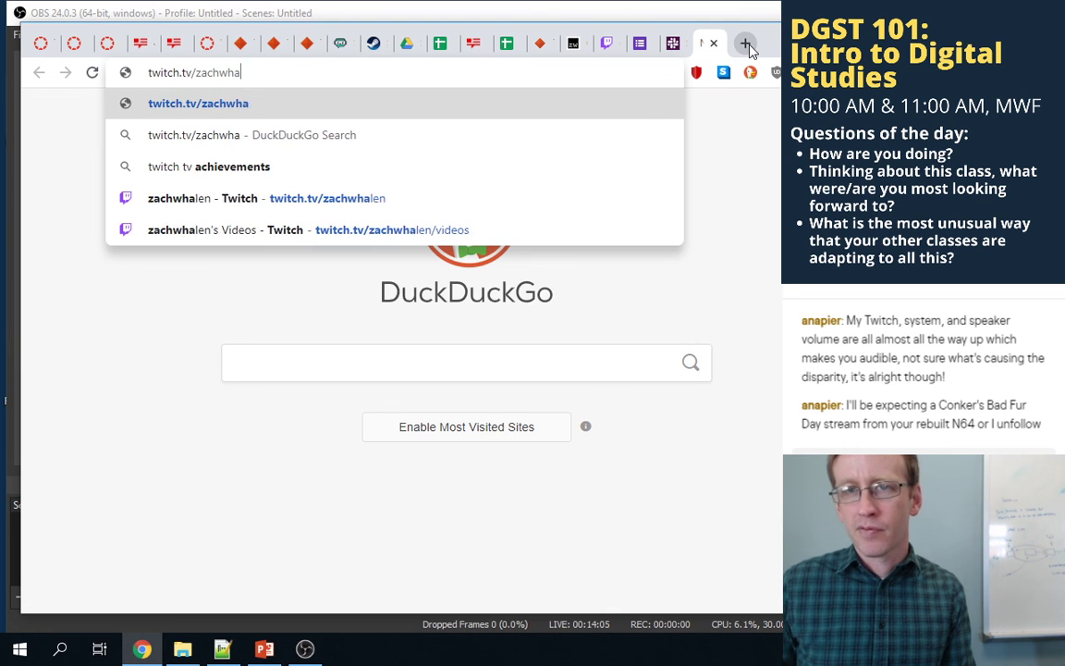
key("Return")
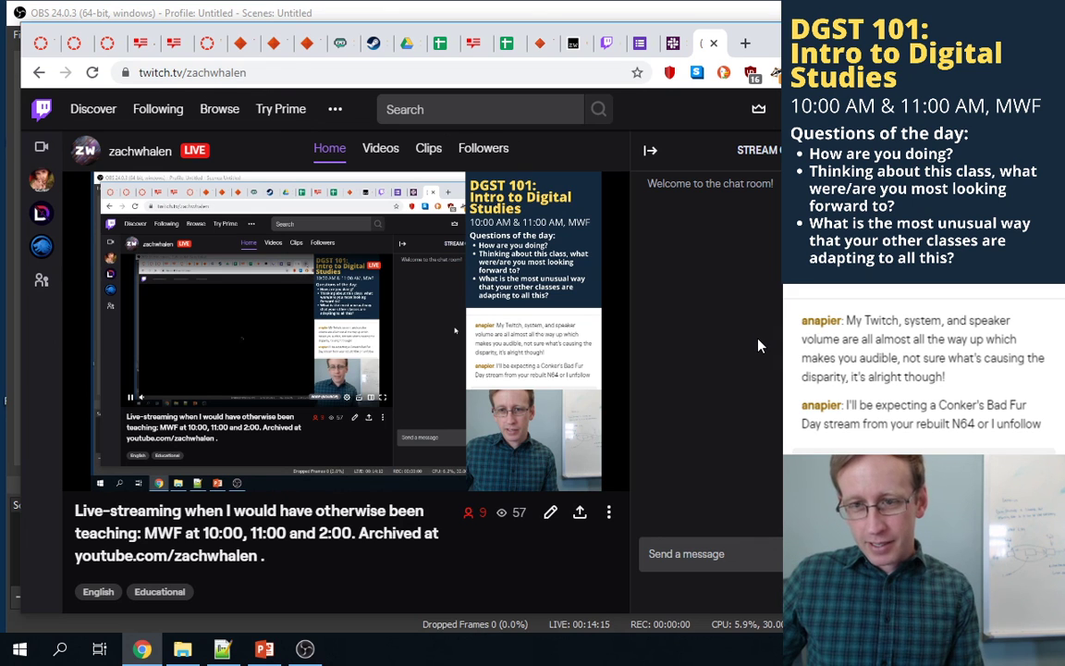
left_click(233, 74)
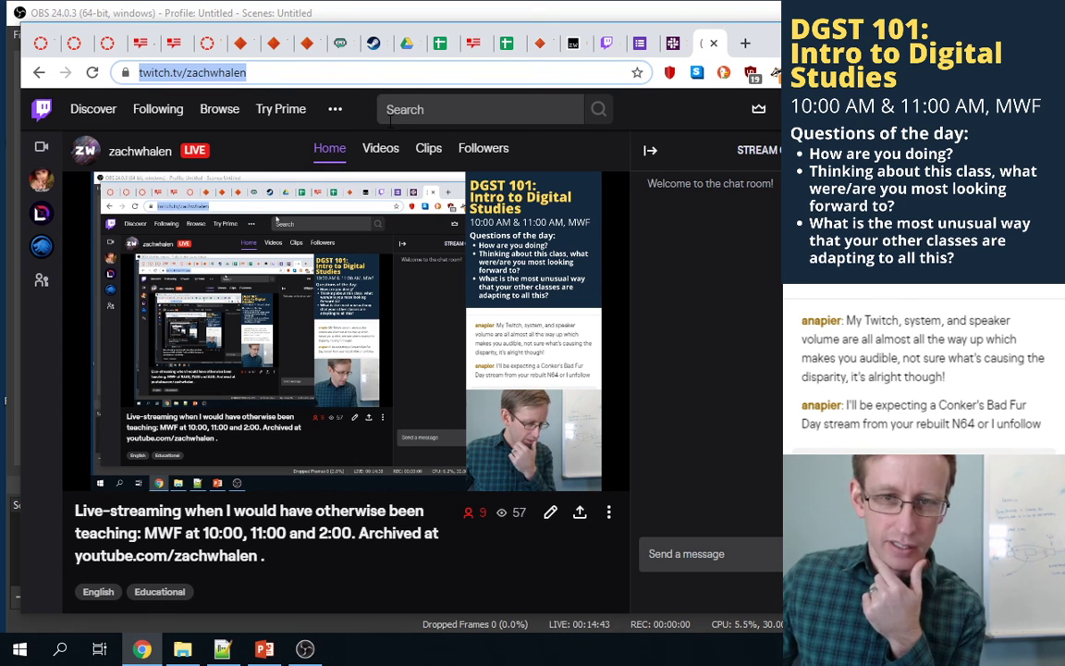
mouse_move(253, 334)
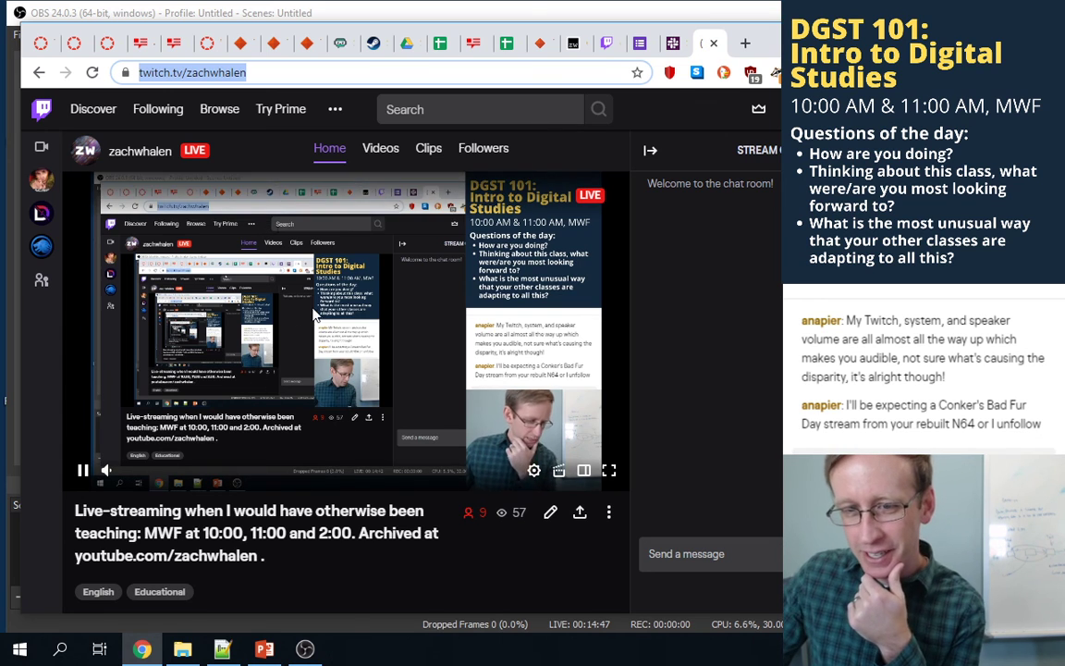
left_click(305, 649)
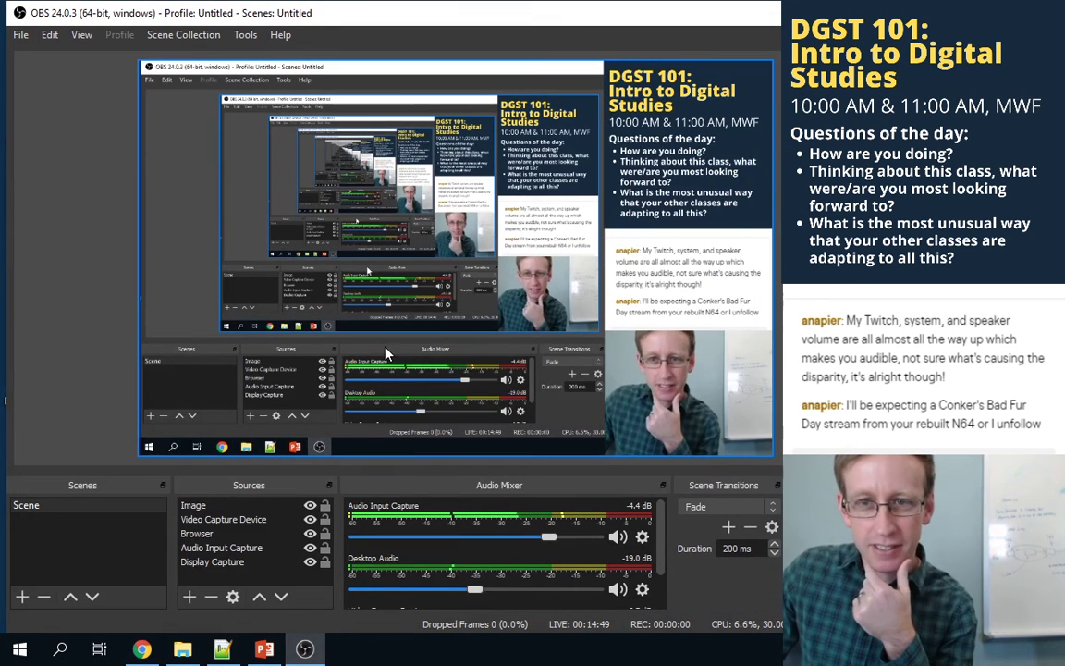
left_click(141, 649)
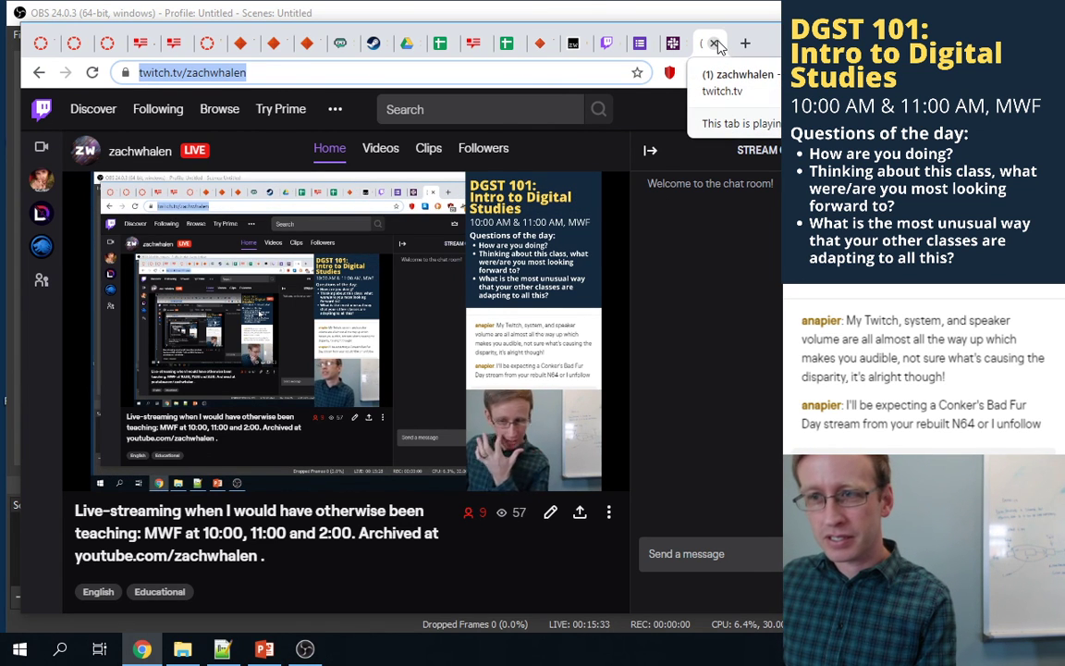
- Close the live Twitch channel tab and return to the Canvas assignment page
left_click(661, 301)
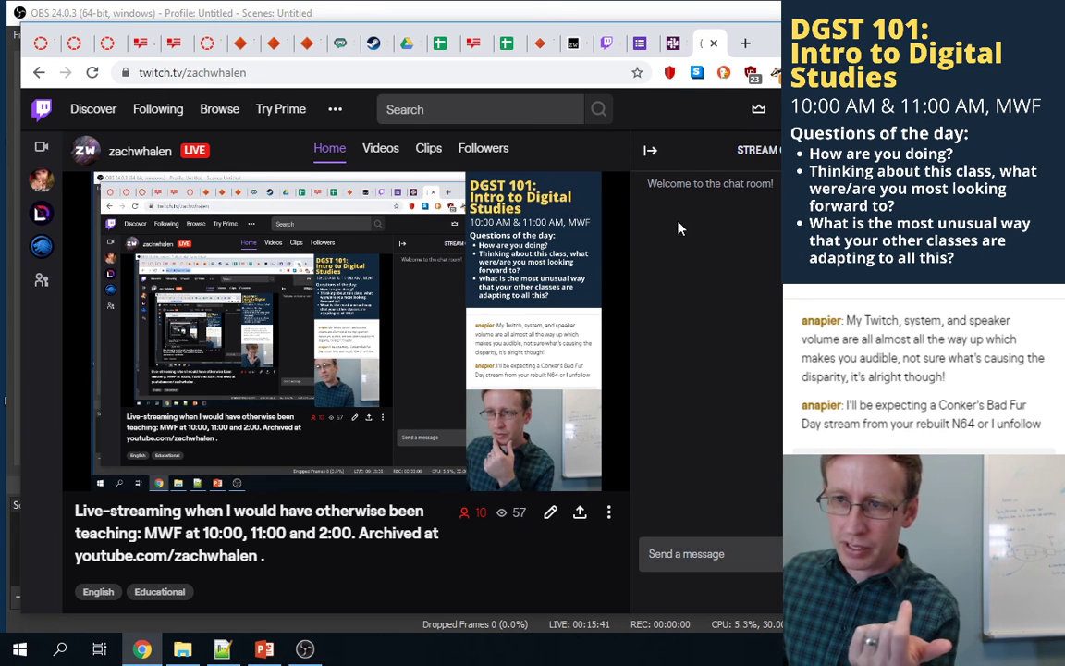
left_click(714, 43)
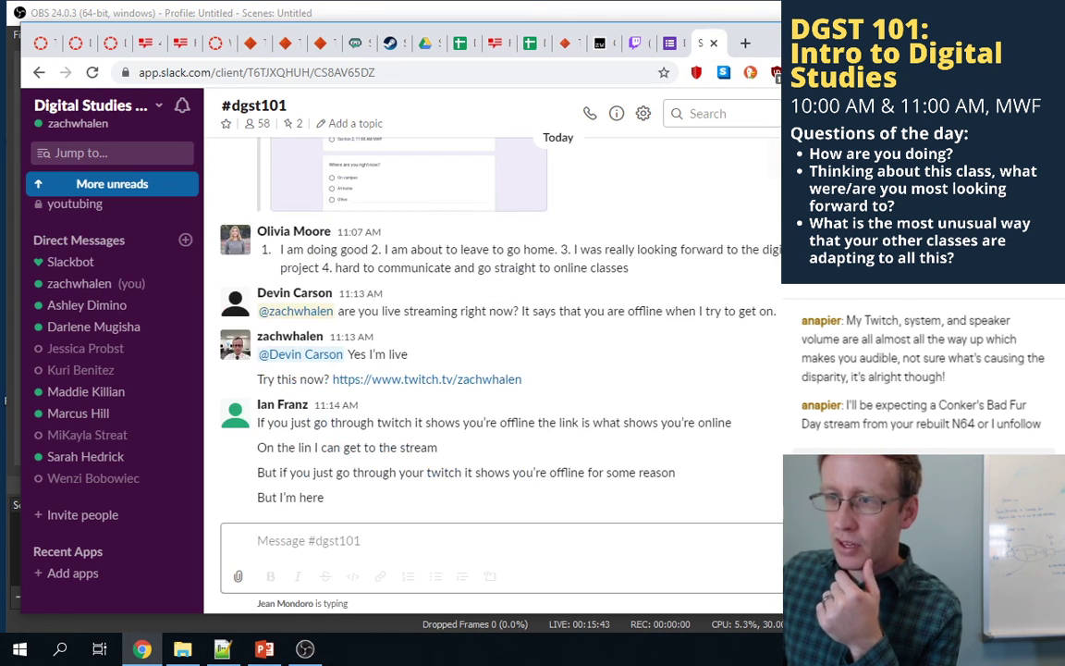
left_click(633, 50)
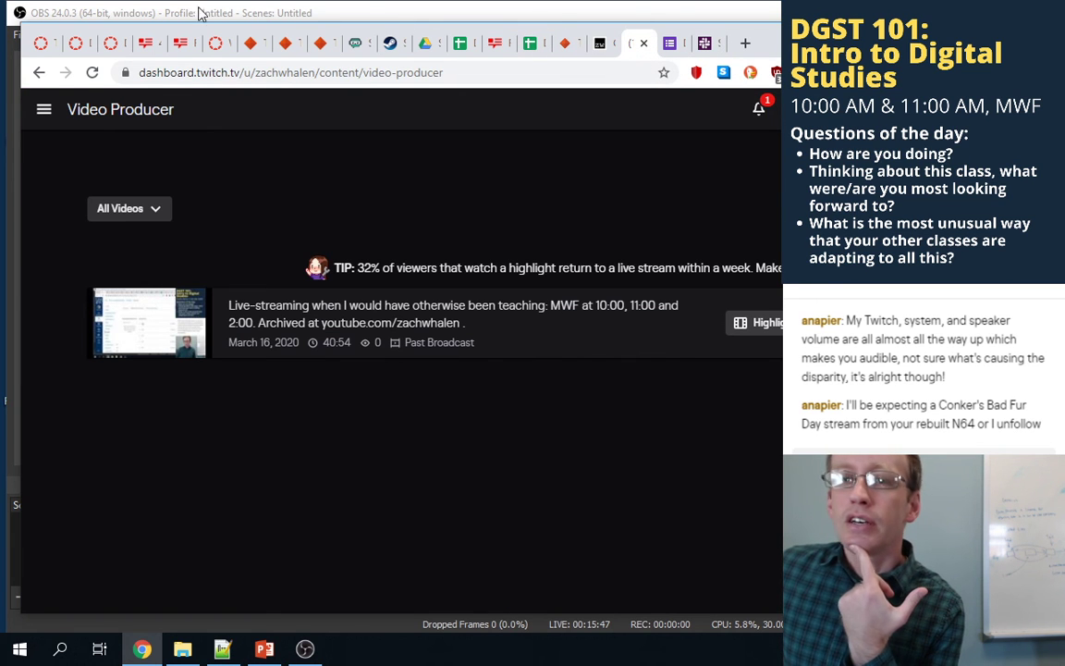
left_click(105, 45)
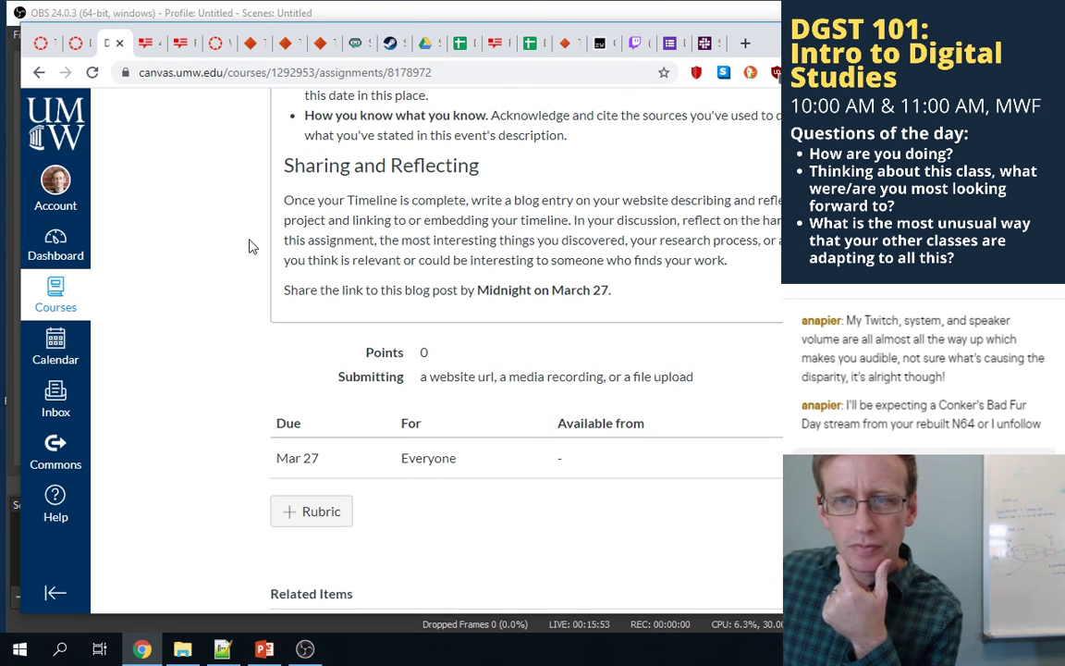
- Open the assignment's Step 4 Timeline JS link in a new tab and view the TimelineJS homepage
scroll(305, 328, "up", 5)
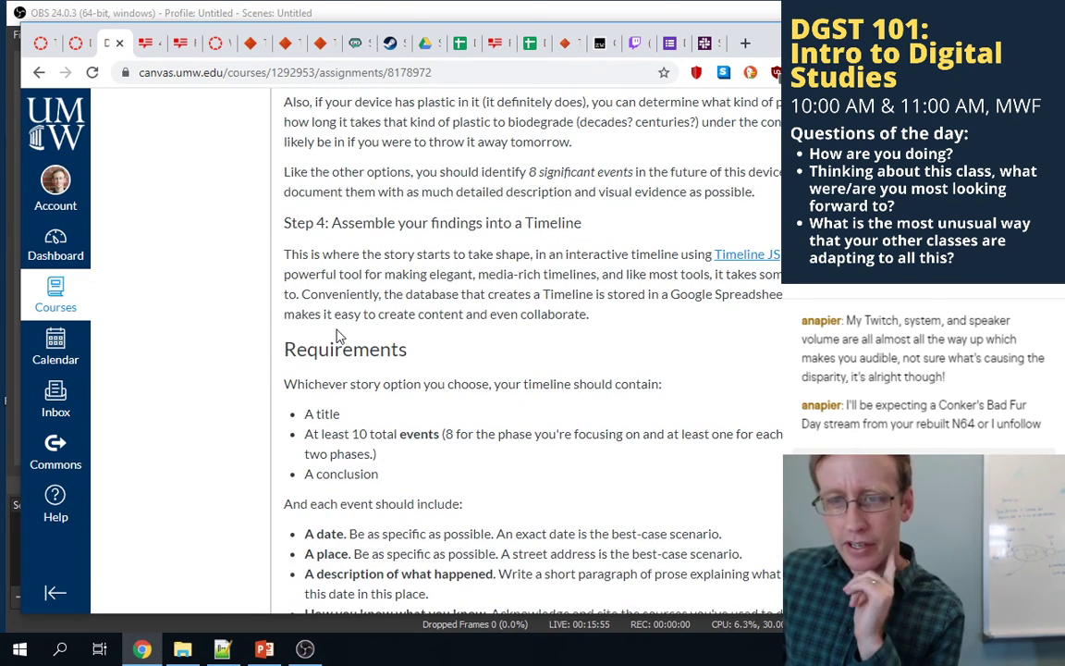
scroll(342, 337, "up", 6)
scroll(342, 321, "up", 1)
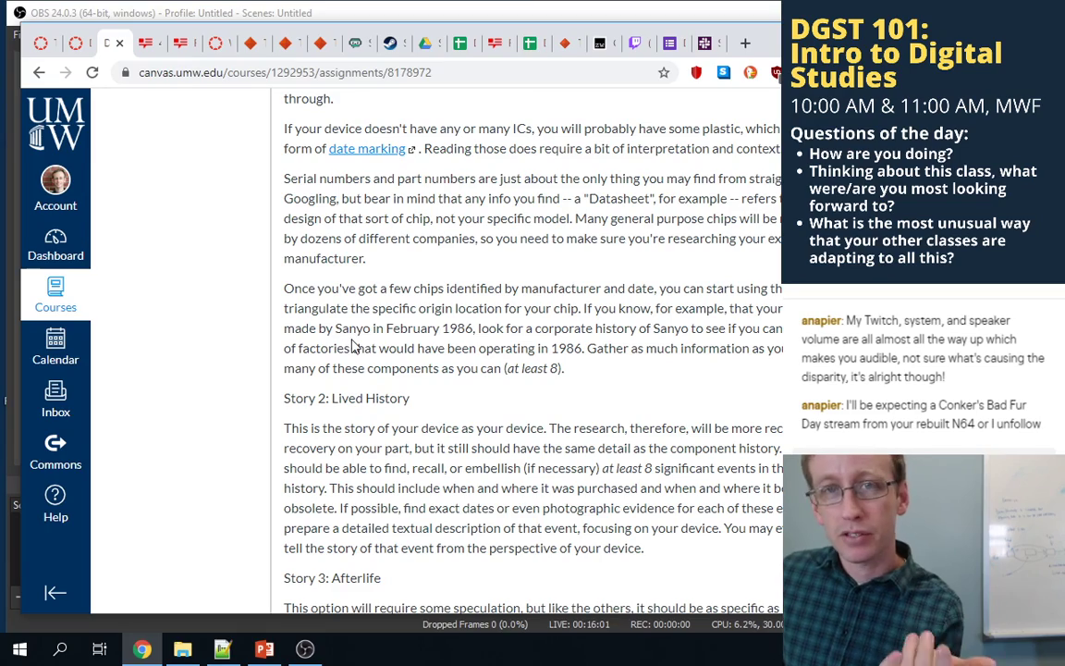
scroll(380, 404, "down", 5)
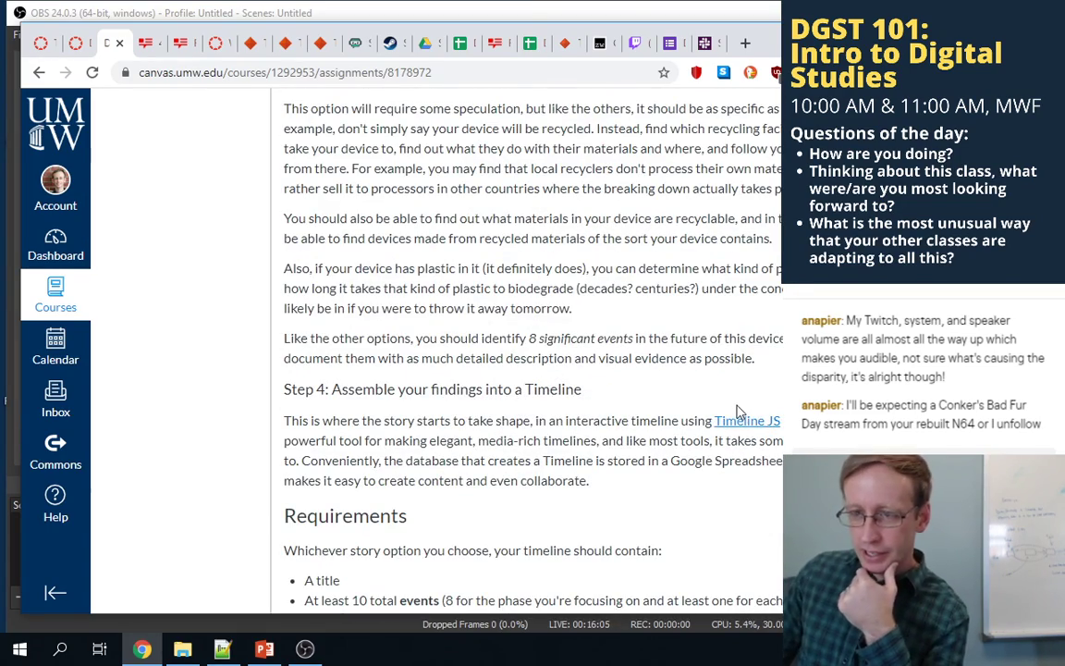
right_click(741, 422)
left_click(767, 435)
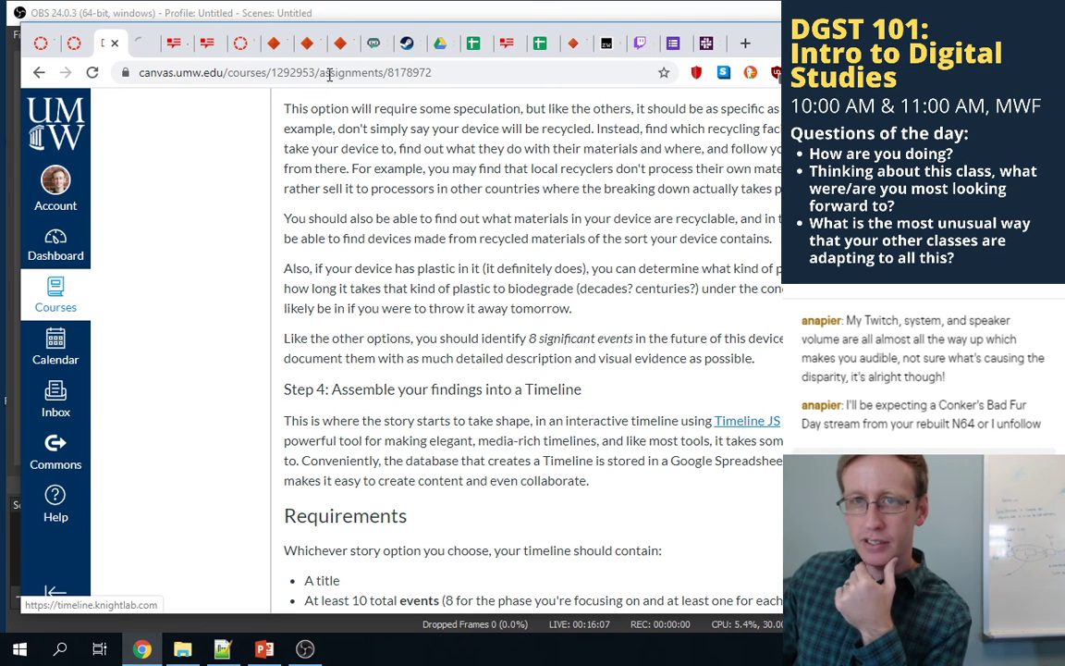
left_click(141, 43)
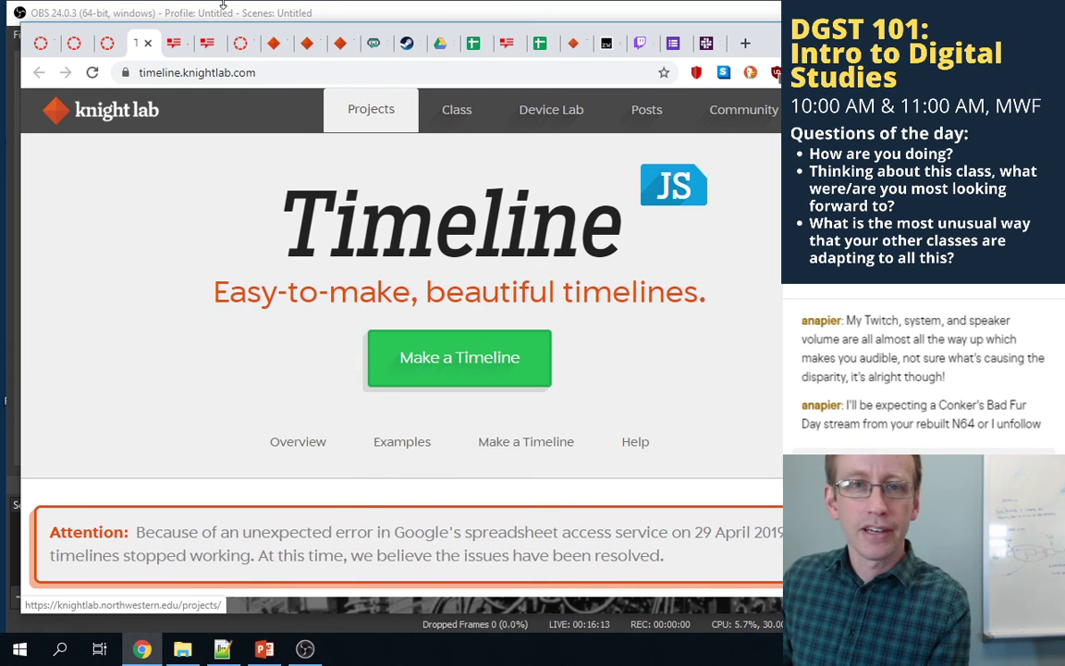
- From TimelineJS's Make a Timeline instructions, copy the TimelineJS3 spreadsheet template into Google Drive
left_click(231, 80)
left_click(182, 268)
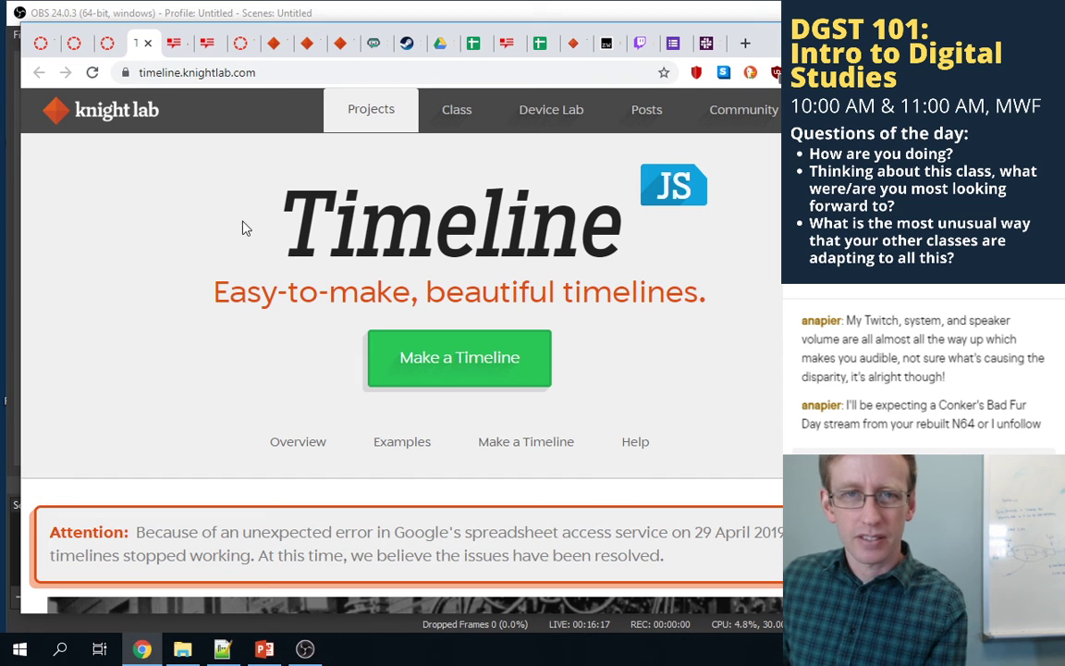
left_click(457, 365)
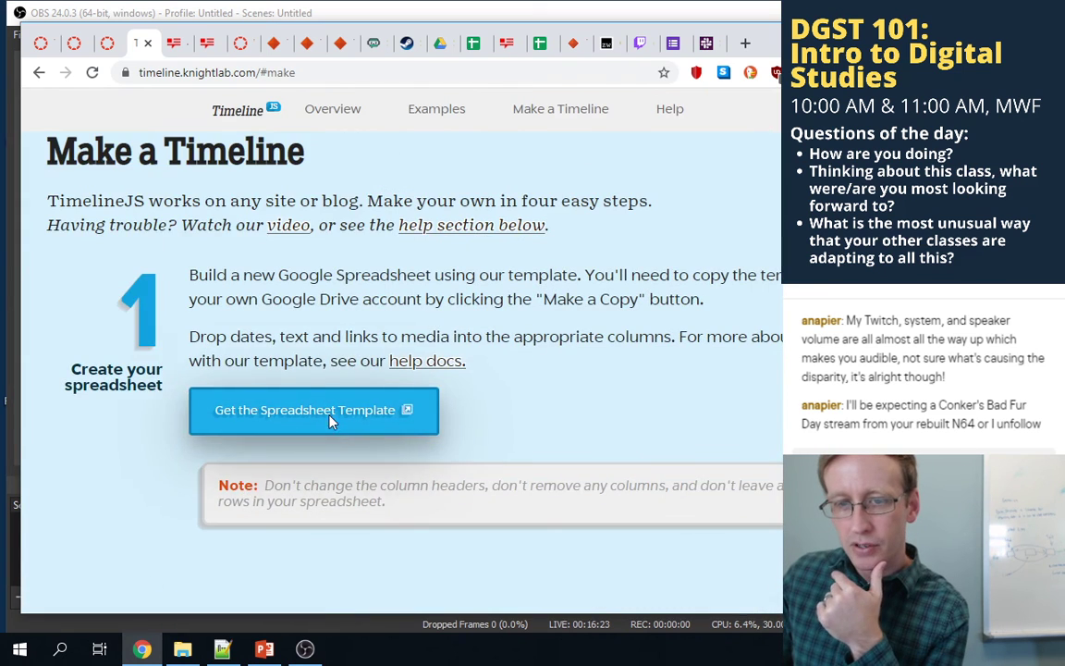
left_click(331, 421)
left_click(226, 374)
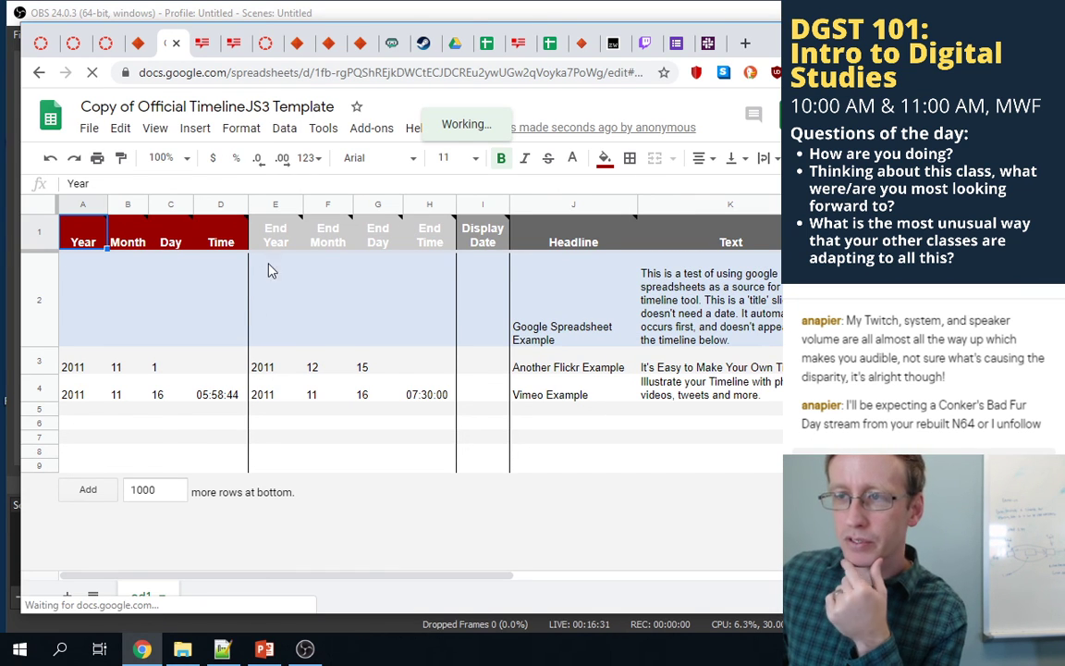
- Rename the copied spreadsheet to 'Demo of Timeline JS for DGST 101 section 2'
left_click(194, 109)
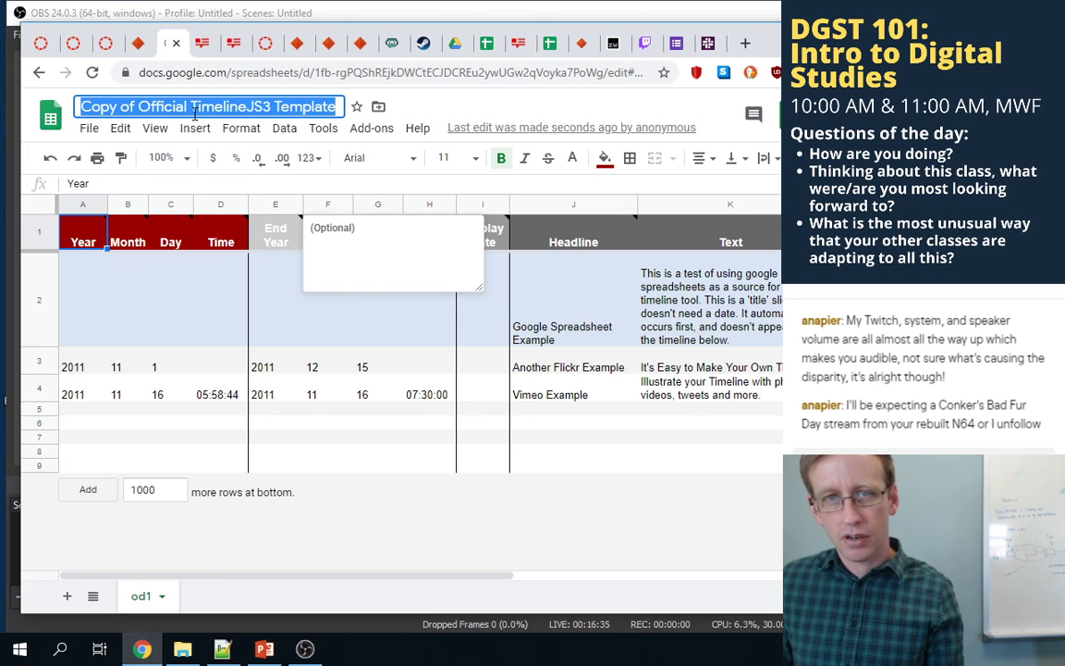
type("Dem")
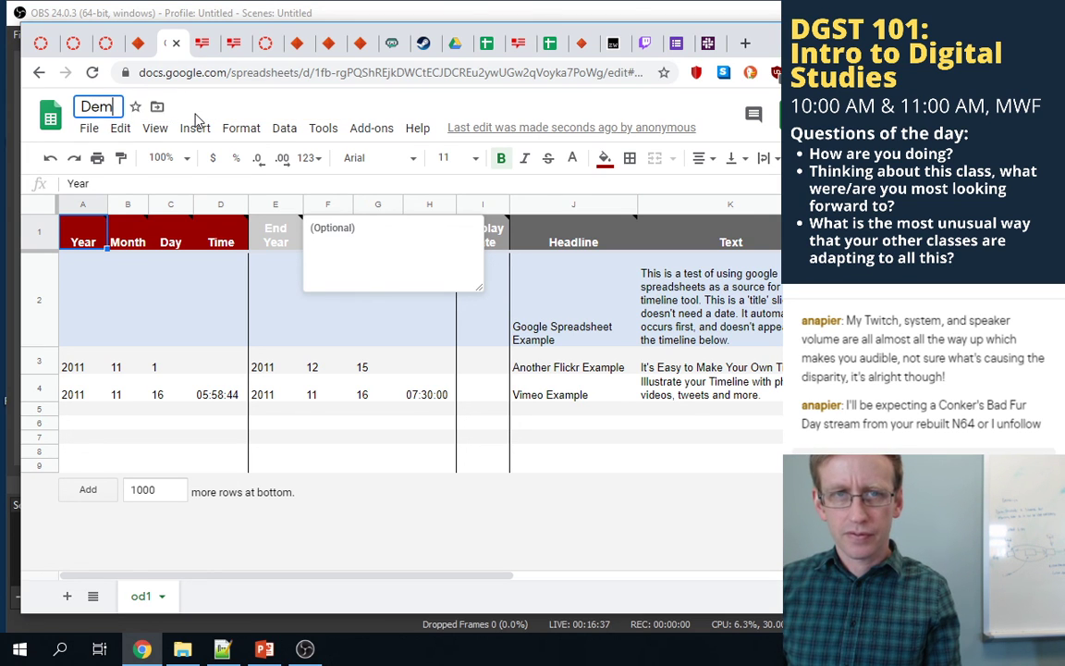
type("o of Timelie")
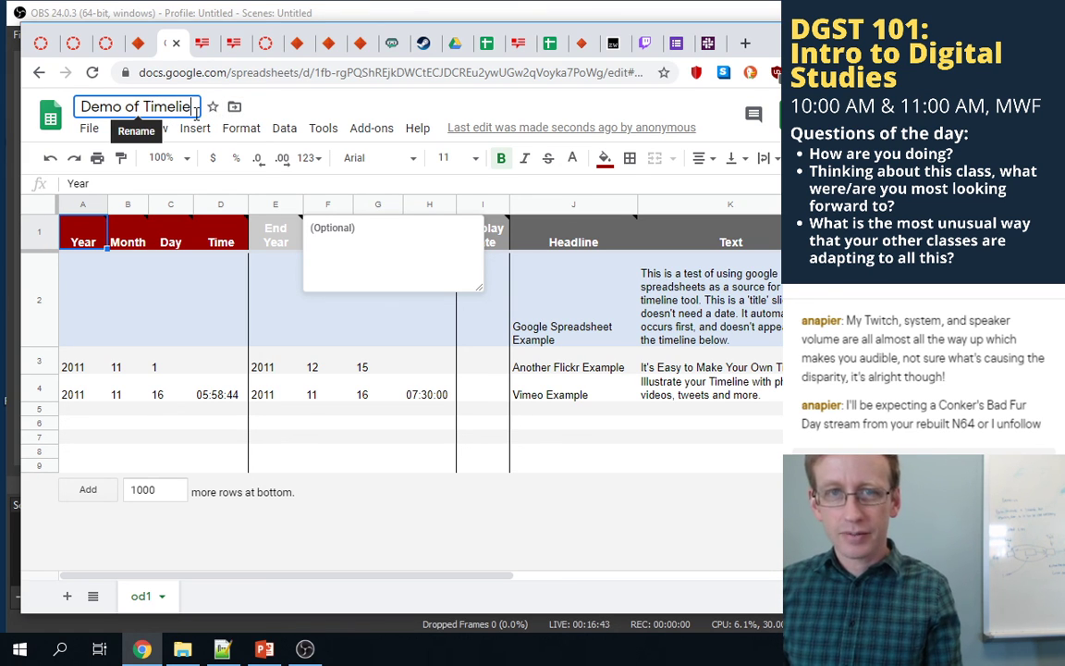
key("BackSpace")
key("BackSpace")
type("ine J")
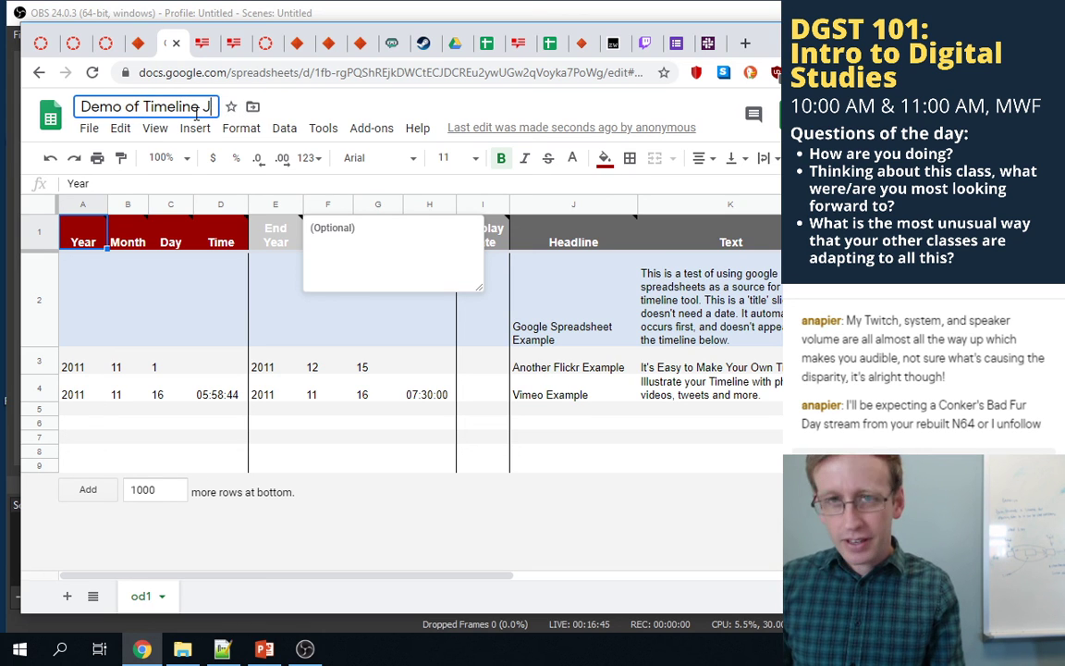
type("S for DGST 101 section 2")
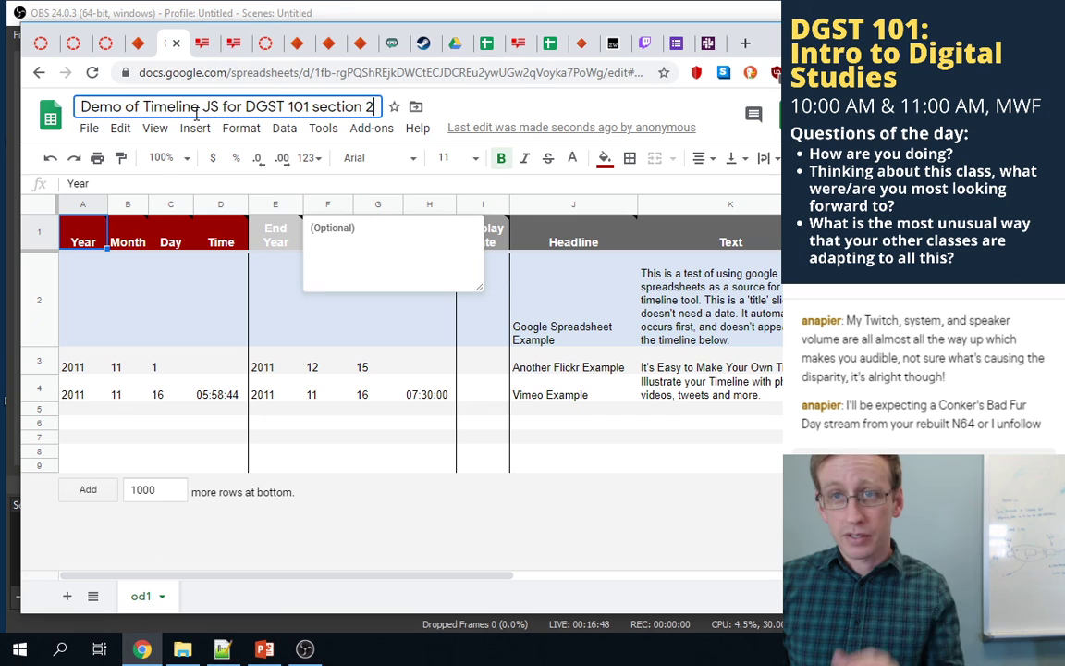
key("Return")
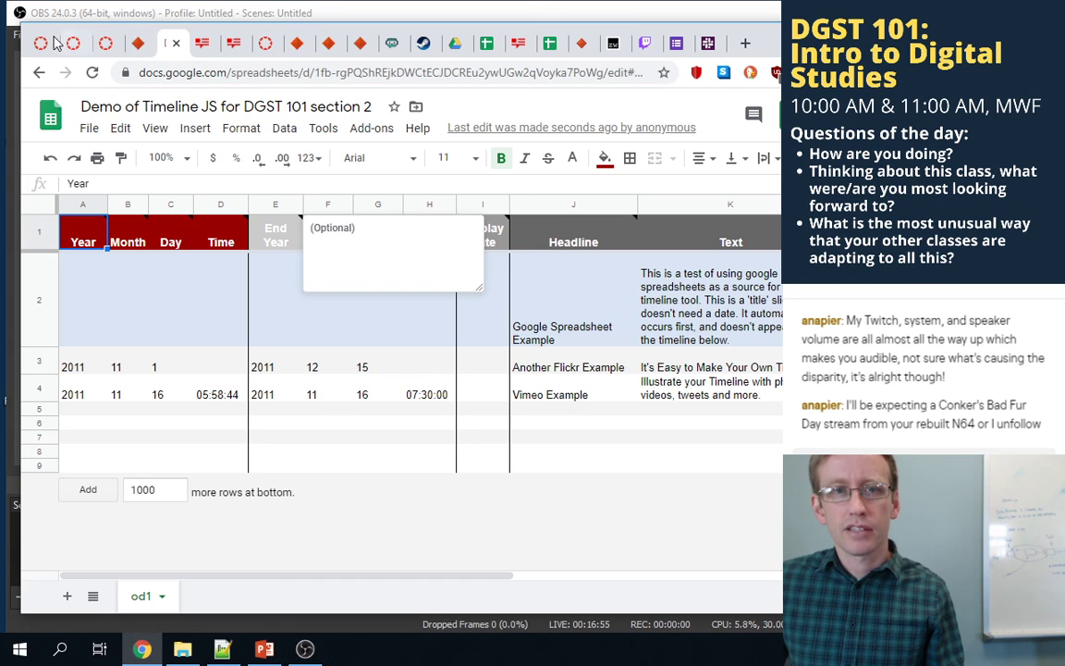
left_click(479, 465)
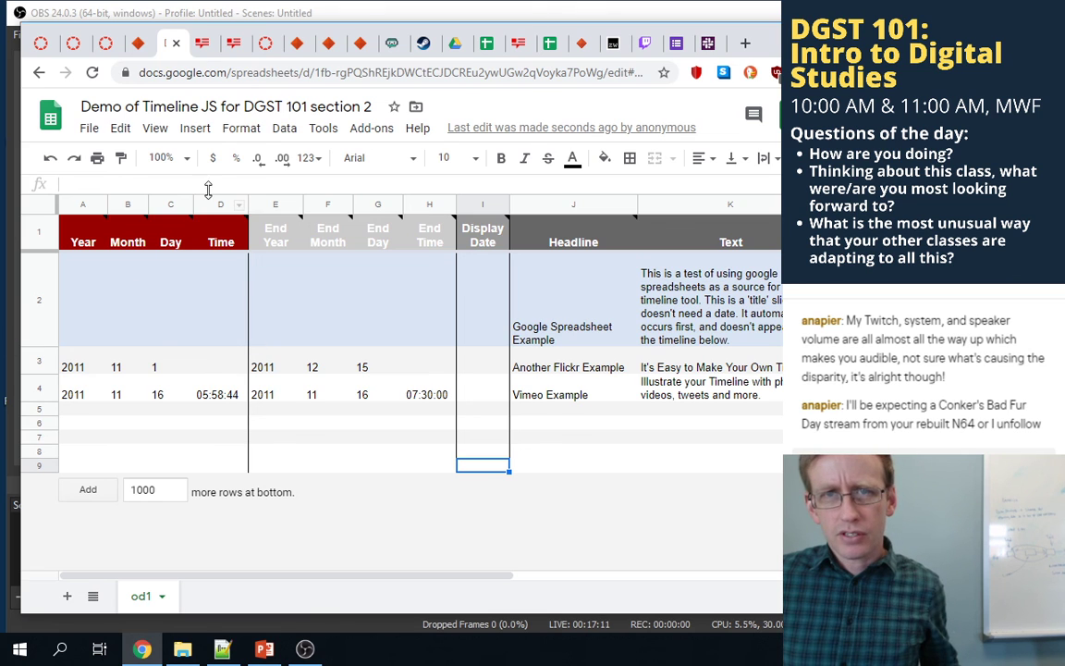
left_click(224, 72)
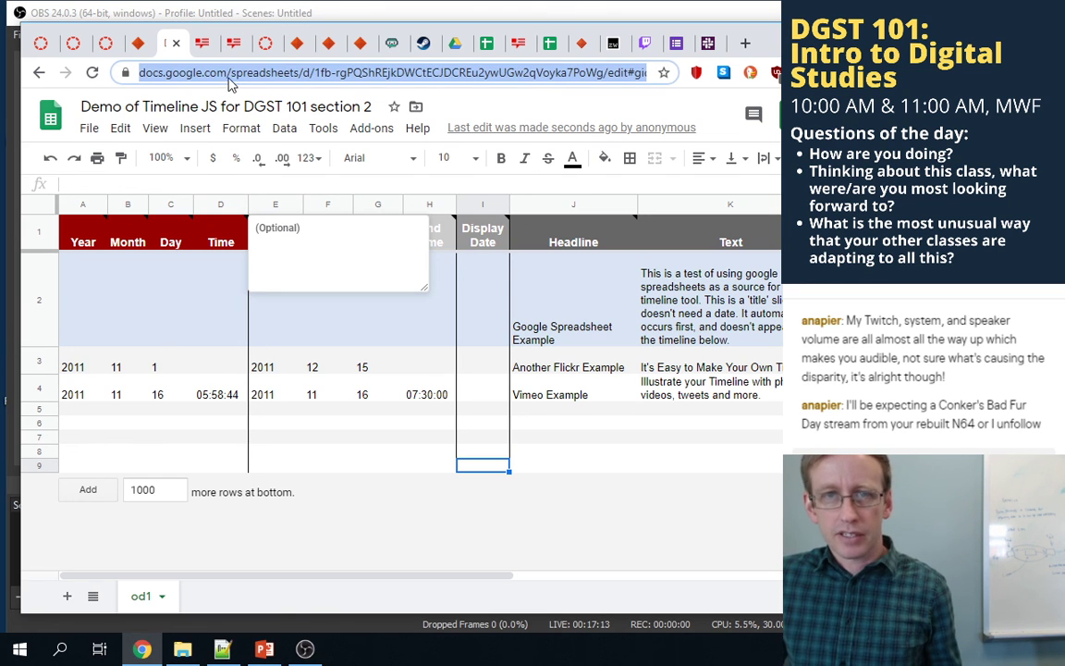
left_click(88, 129)
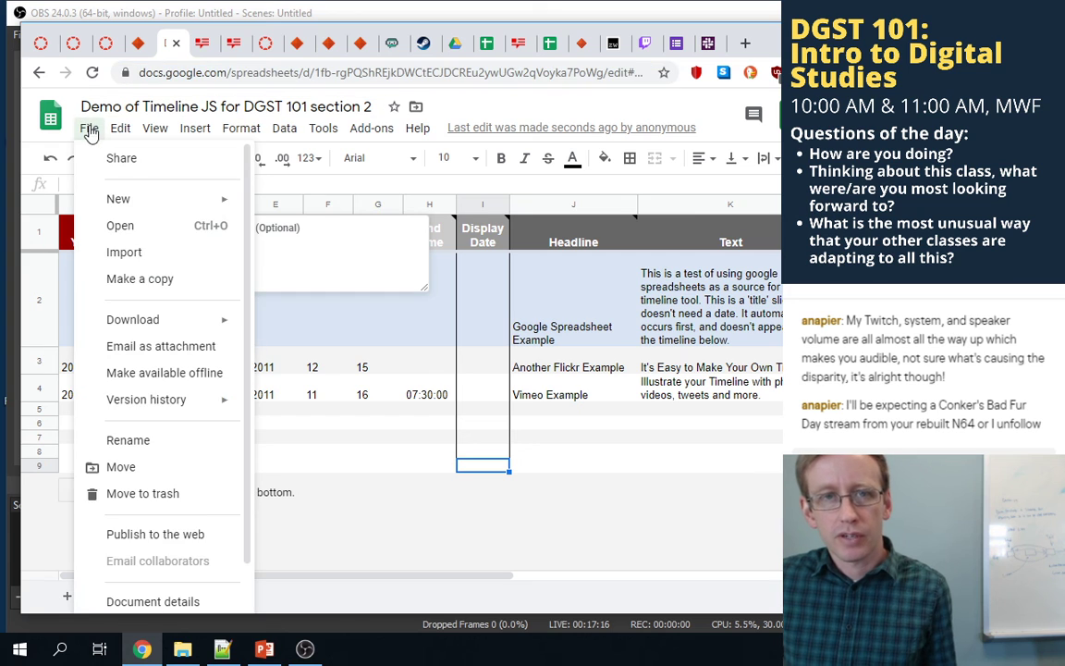
- Publish the spreadsheet to the web, copy its published link, and return to TimelineJS
left_click(147, 534)
left_click(302, 421)
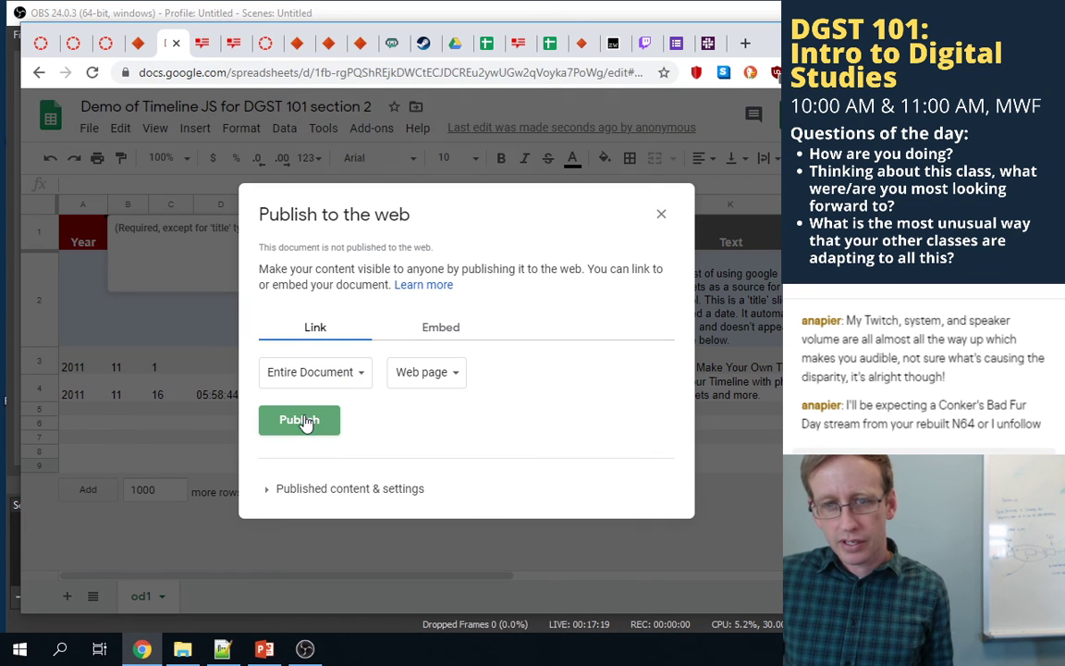
left_click(542, 165)
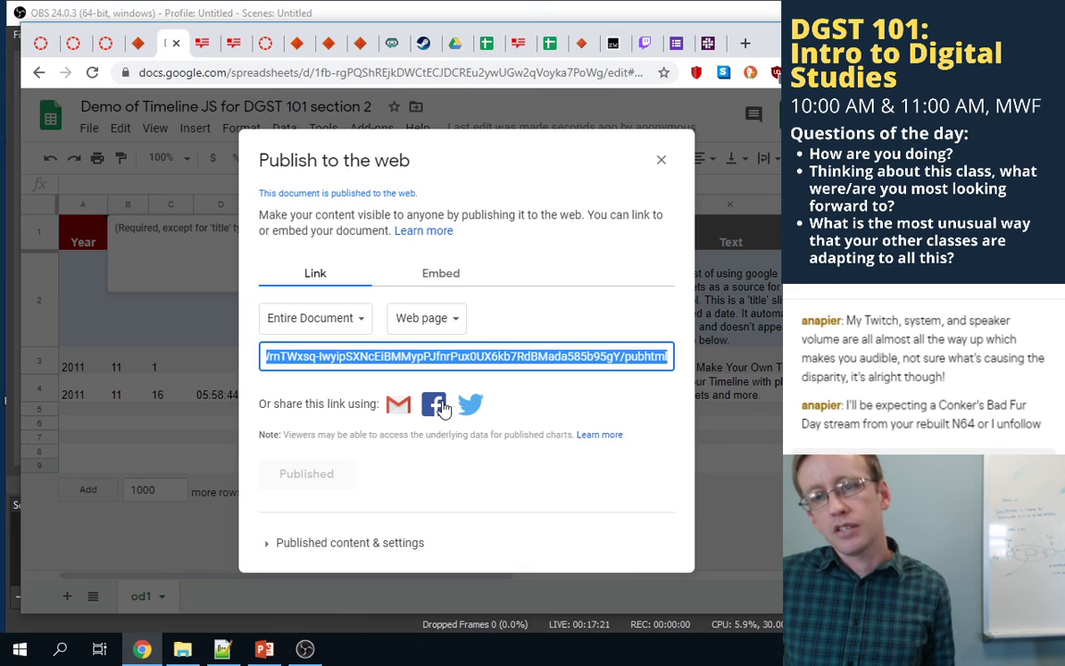
right_click(438, 359)
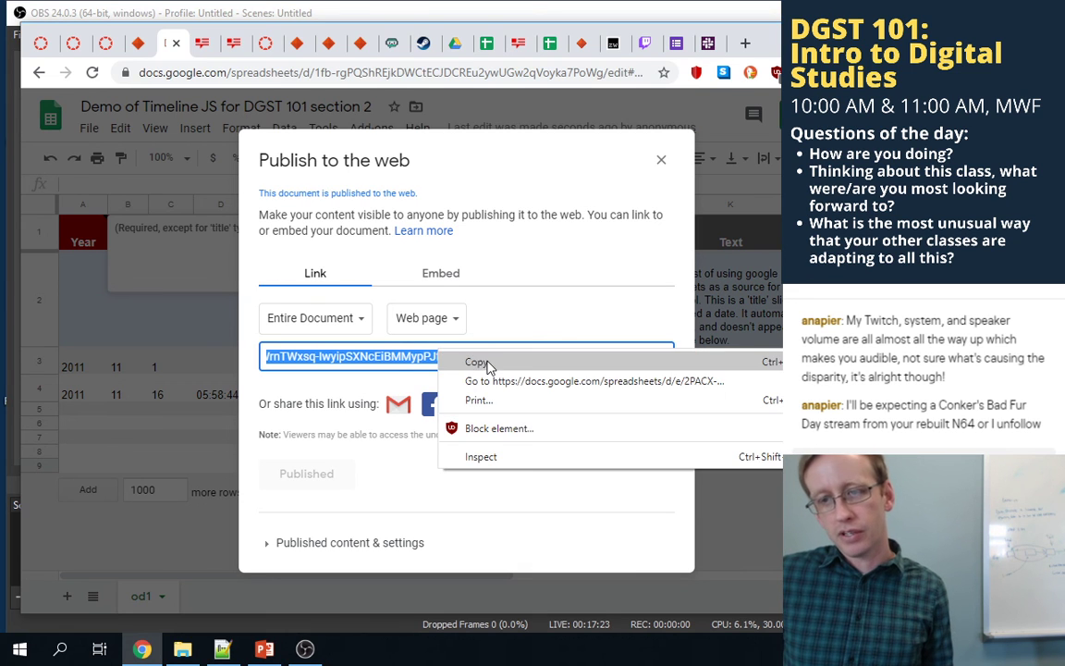
left_click(458, 361)
left_click(135, 45)
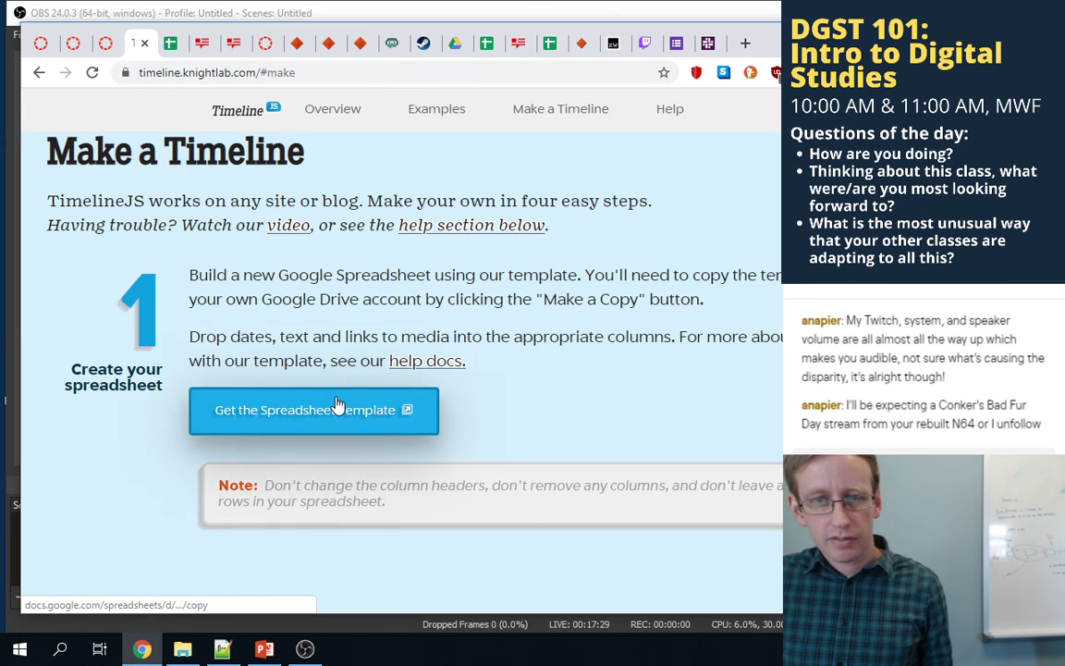
- Paste the published spreadsheet link into TimelineJS's Google Spreadsheet URL field
scroll(345, 409, "down", 5)
scroll(333, 337, "down", 10)
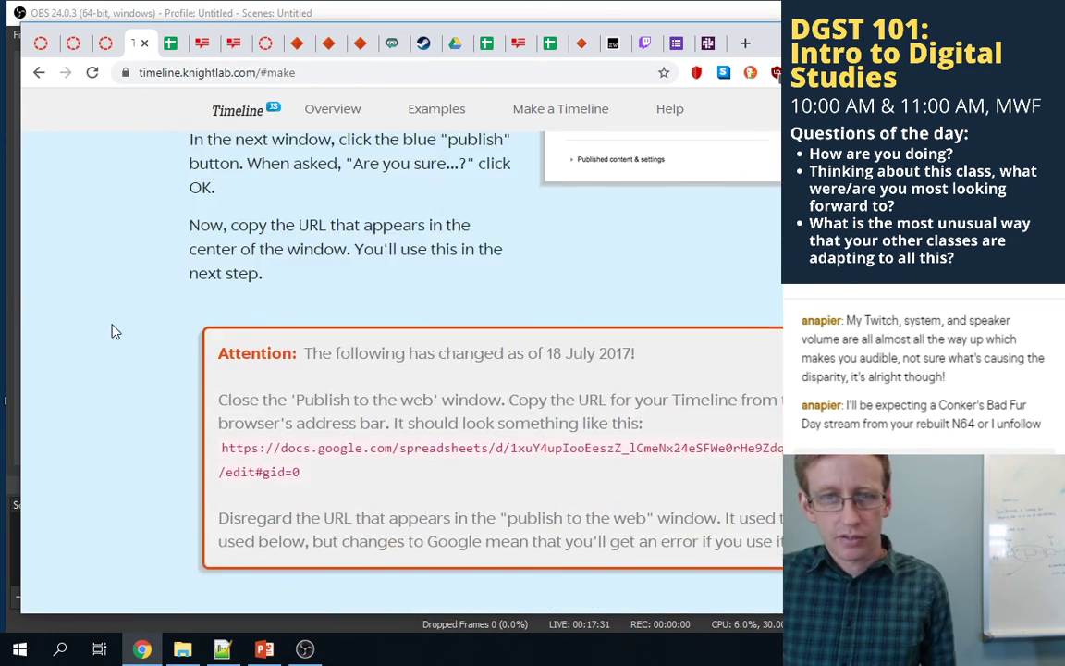
scroll(328, 319, "down", 3)
left_click(433, 254)
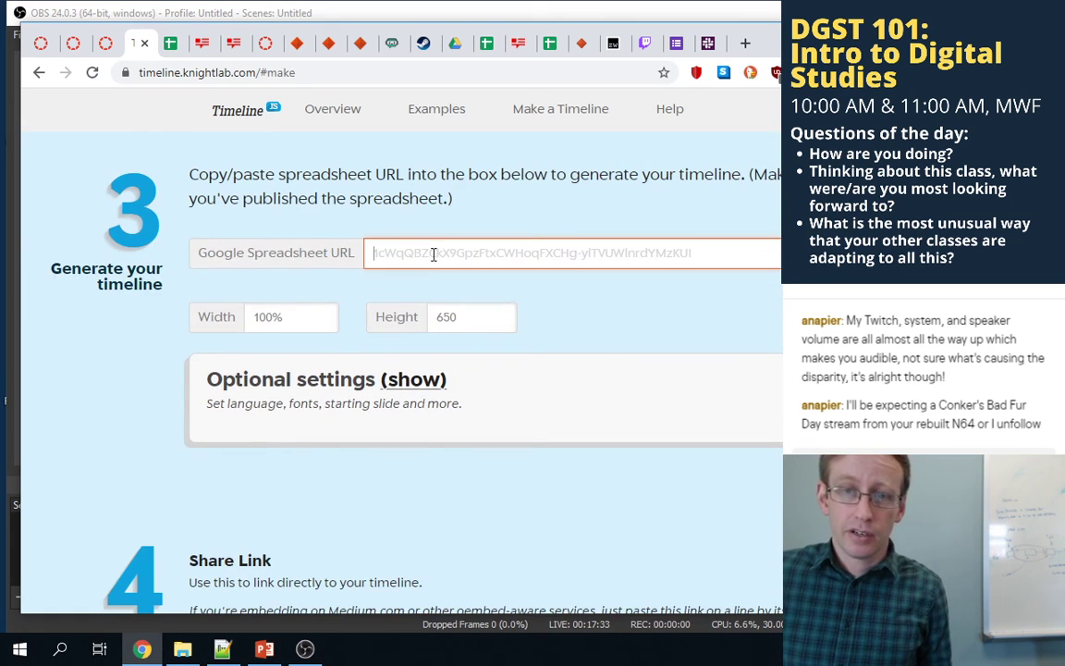
key("ctrl+v")
left_click(345, 463)
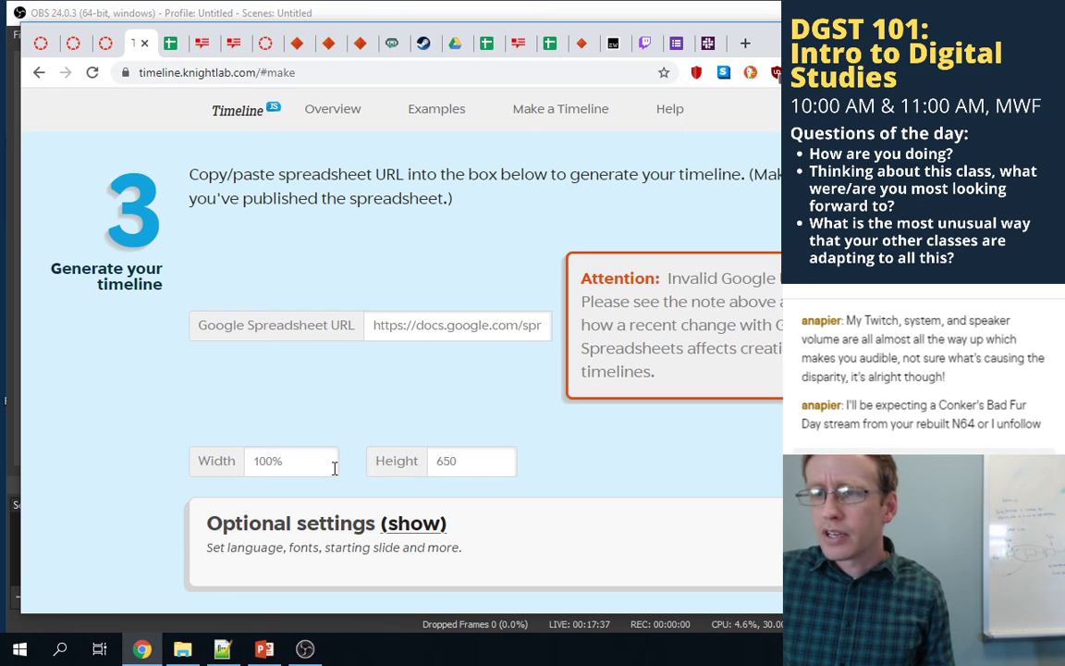
- Go back to the spreadsheet and recopy its link from the address bar and publish window
scroll(725, 365, "up", 3)
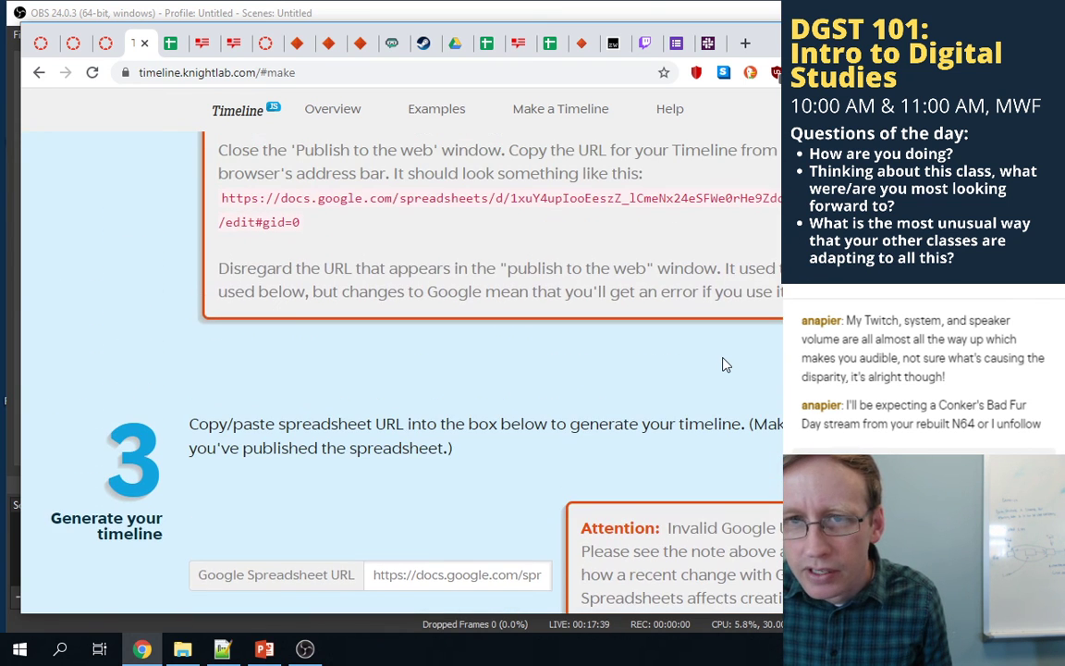
scroll(726, 365, "up", 1)
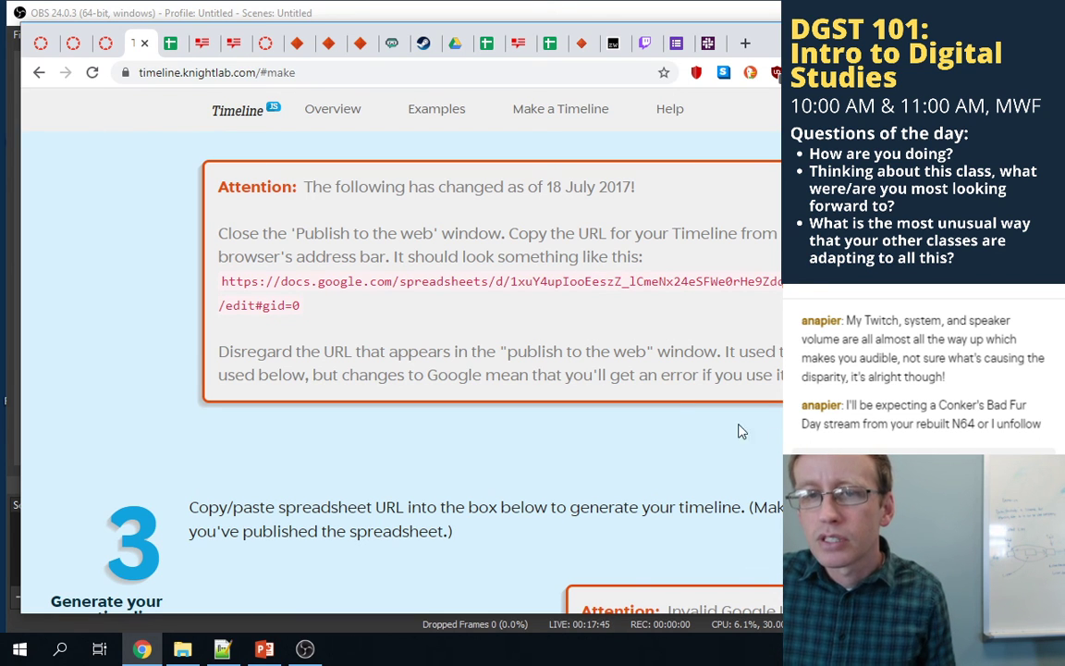
left_click(177, 47)
left_click(514, 66)
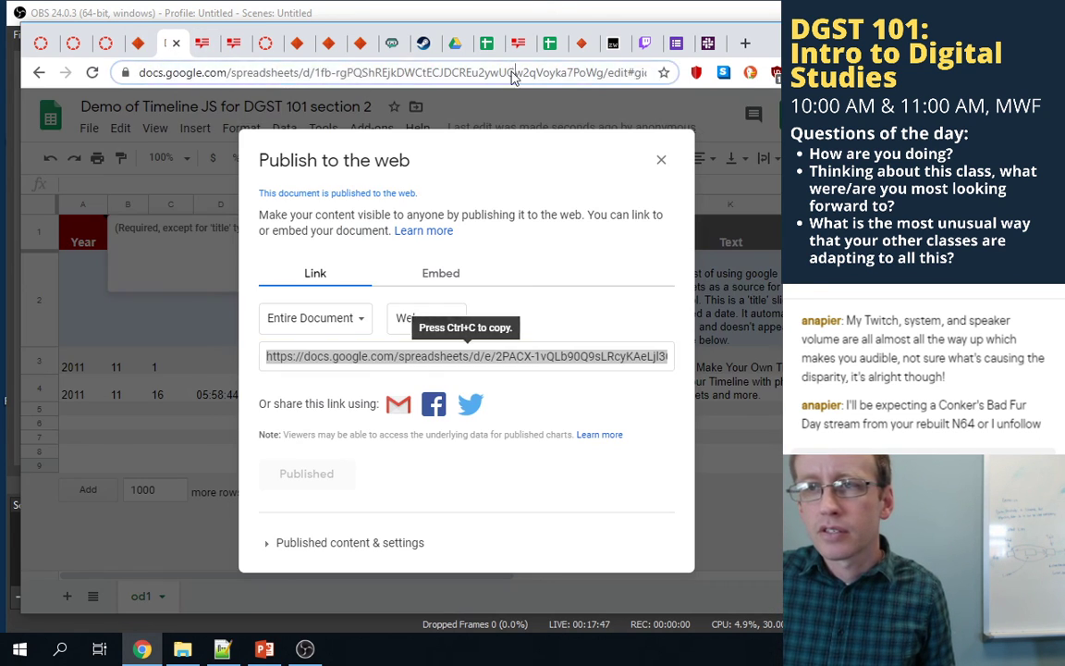
left_click_drag(370, 72, 753, 80)
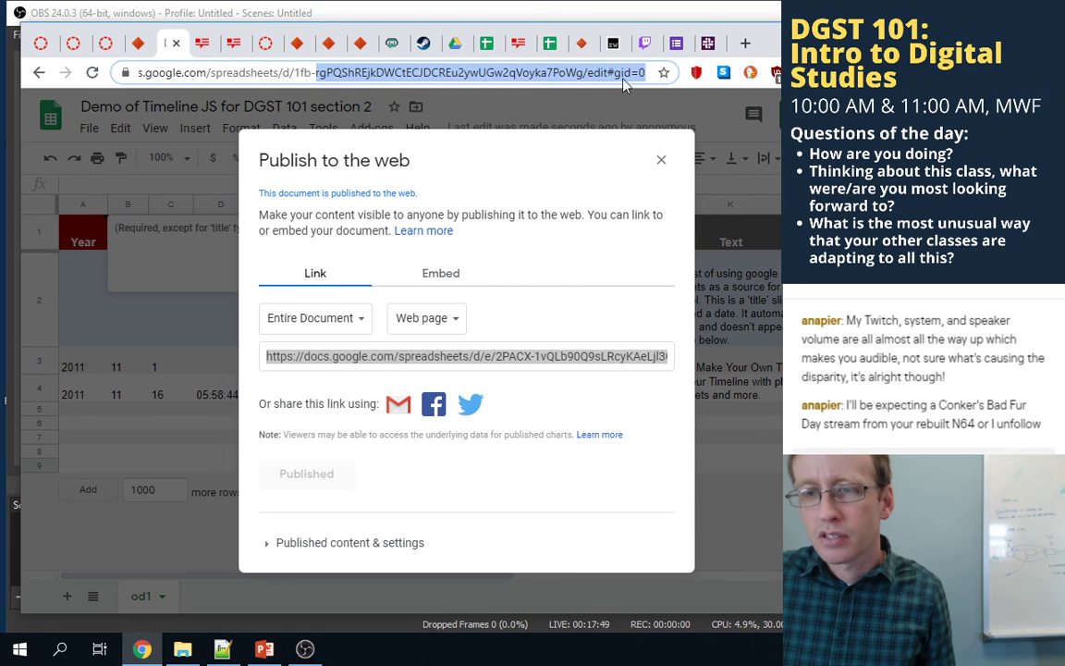
left_click(506, 327)
right_click(495, 357)
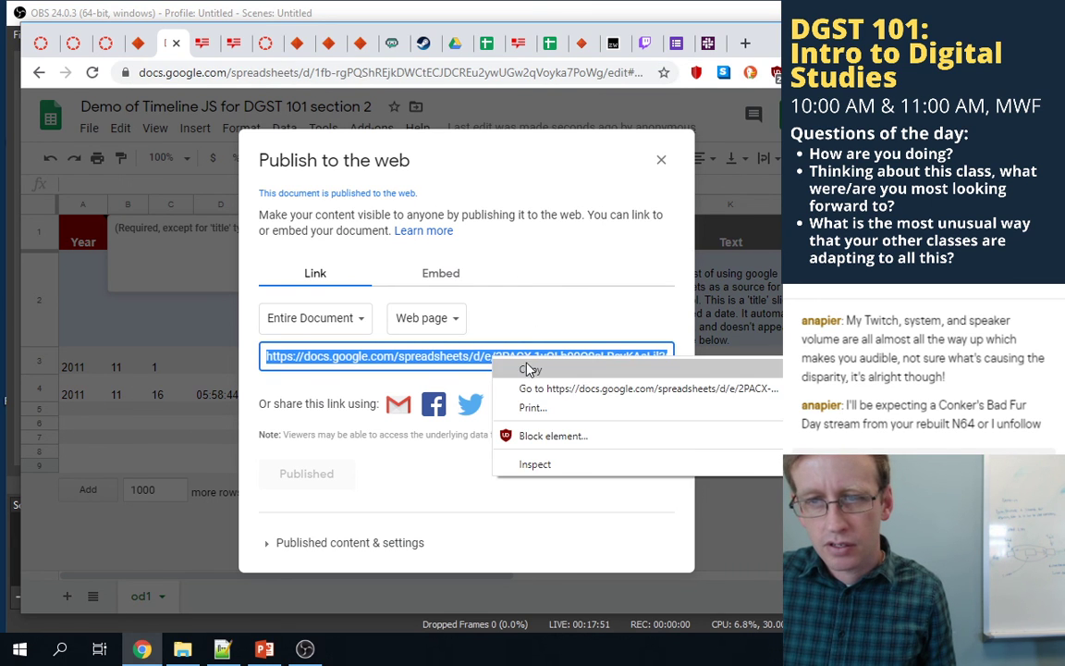
left_click(525, 368)
left_click(139, 43)
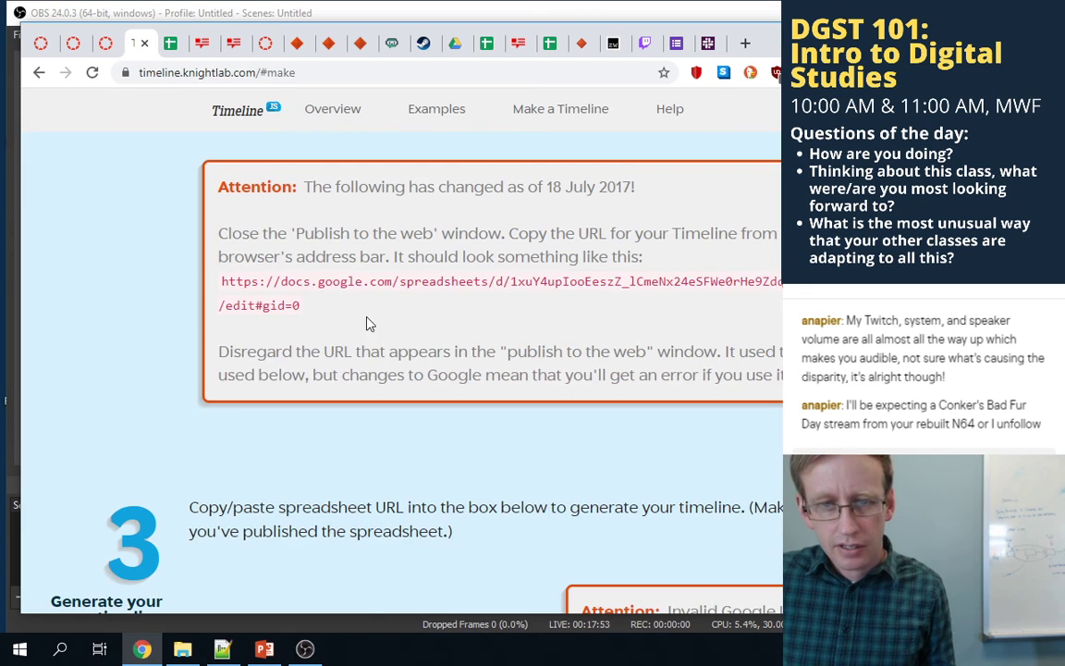
scroll(361, 310, "down", 3)
scroll(365, 319, "up", 4)
scroll(363, 323, "down", 5)
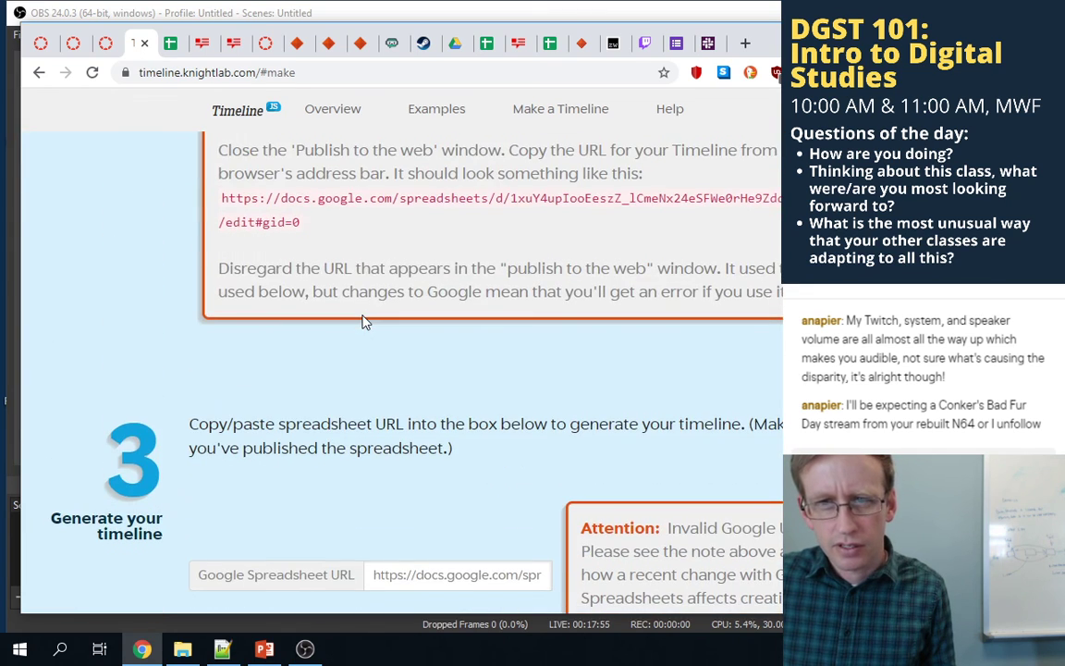
scroll(363, 326, "up", 3)
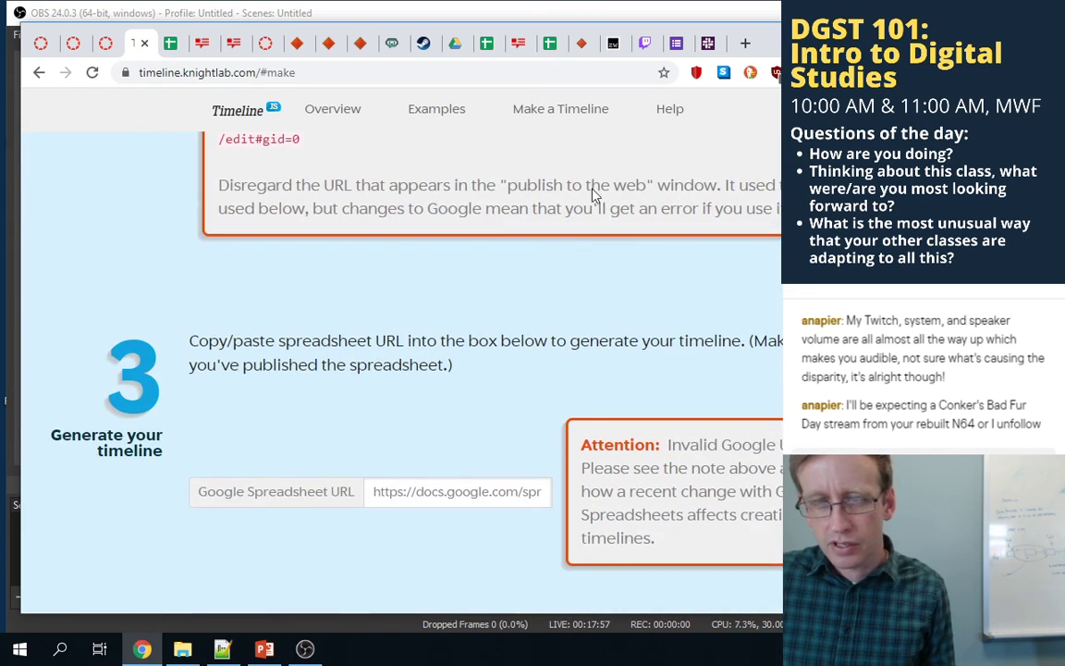
- Replace the URL field with the spreadsheet's edit URL, keep width 100%, and reach the step 4 share link
left_click(171, 41)
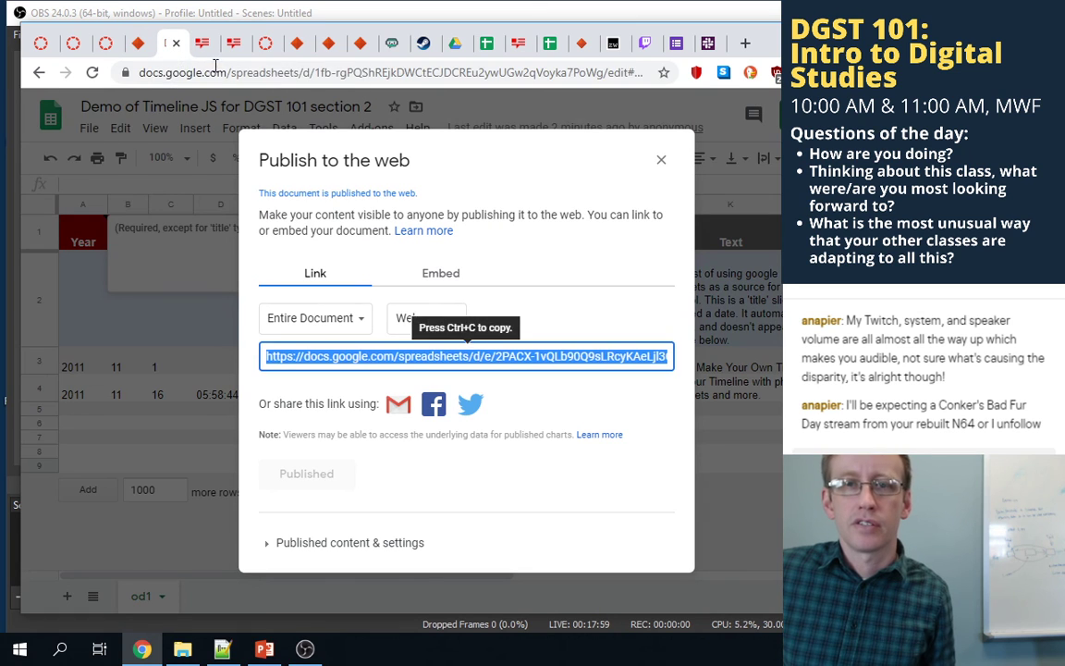
left_click(215, 70)
left_click(146, 39)
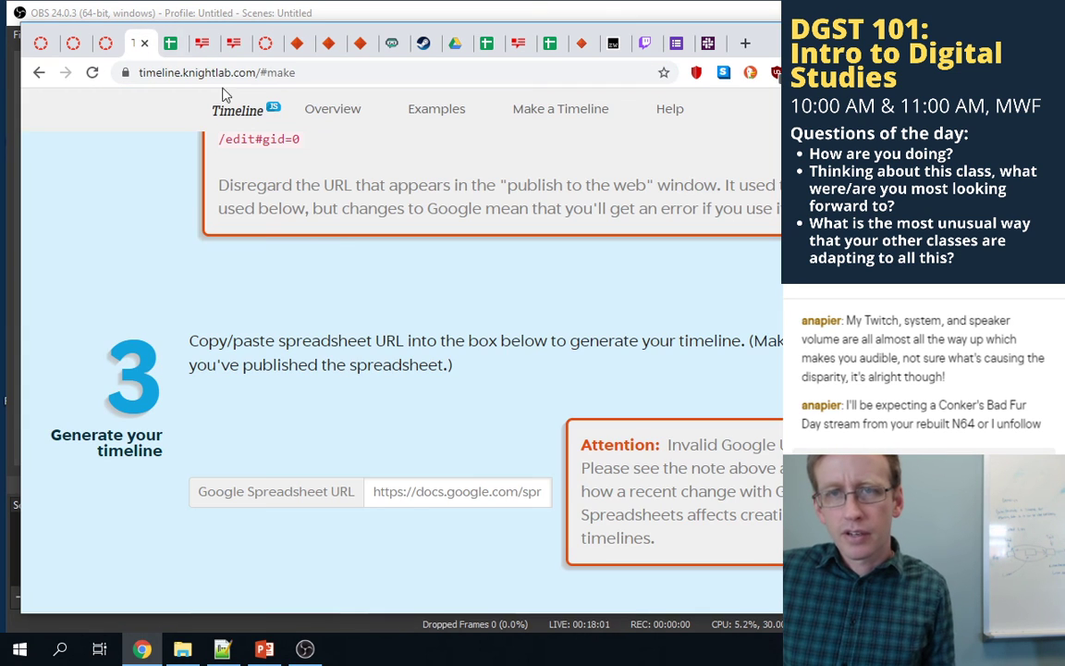
double_click(427, 491)
key("ctrl+v")
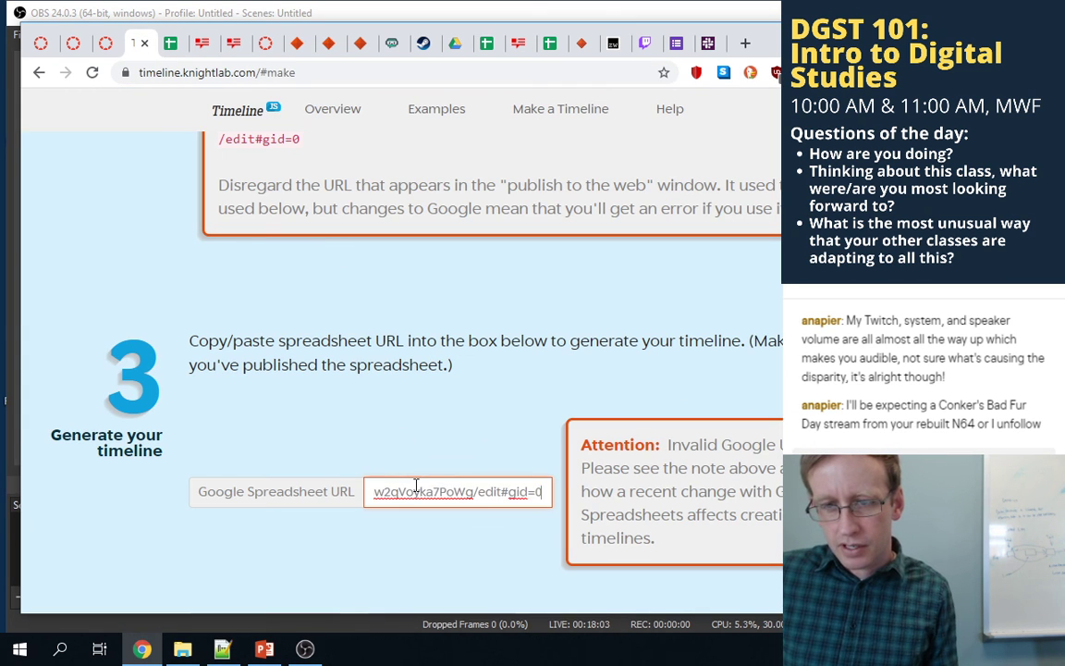
key("Tab")
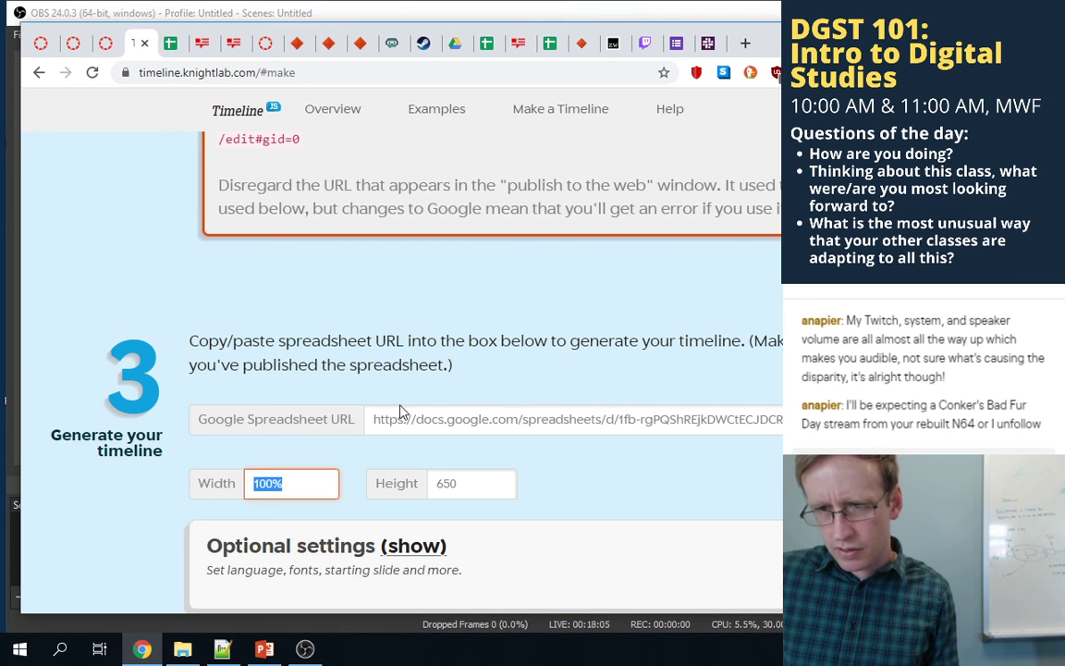
left_click(628, 486)
scroll(625, 478, "down", 6)
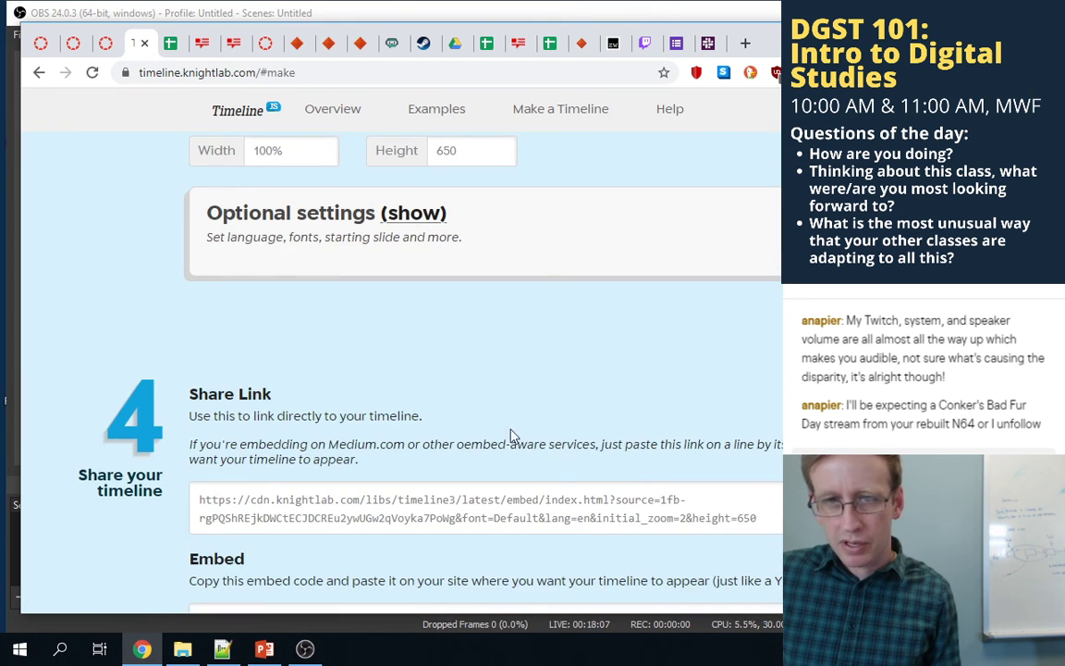
scroll(380, 428, "down", 1)
- Preview the generated timeline and open that preview in its own tab
left_click(249, 388)
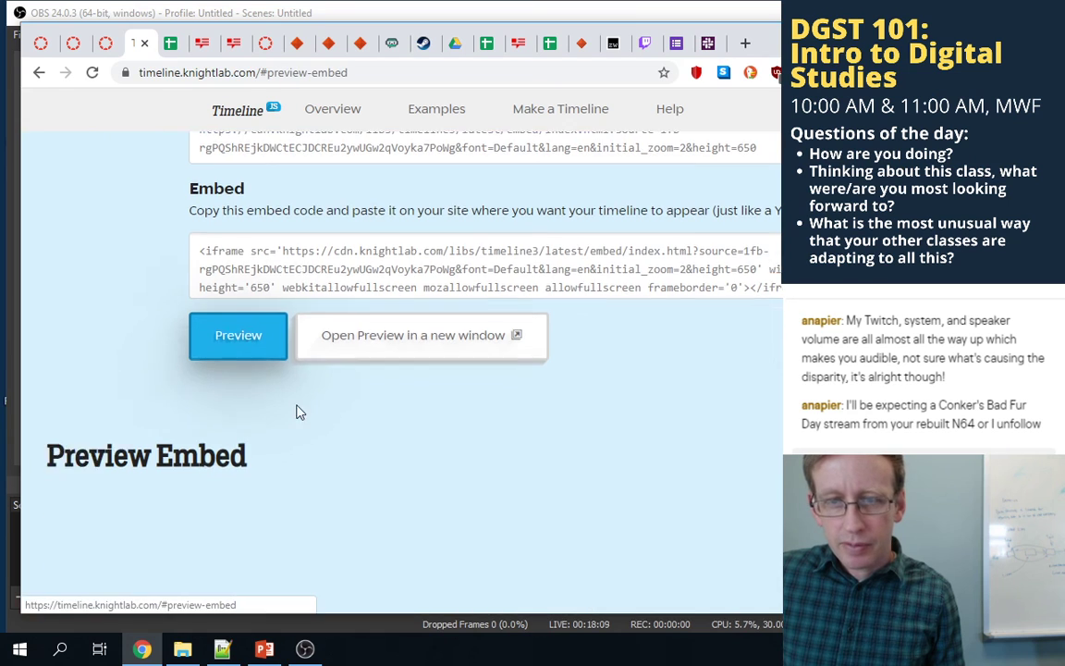
scroll(36, 240, "up", 4)
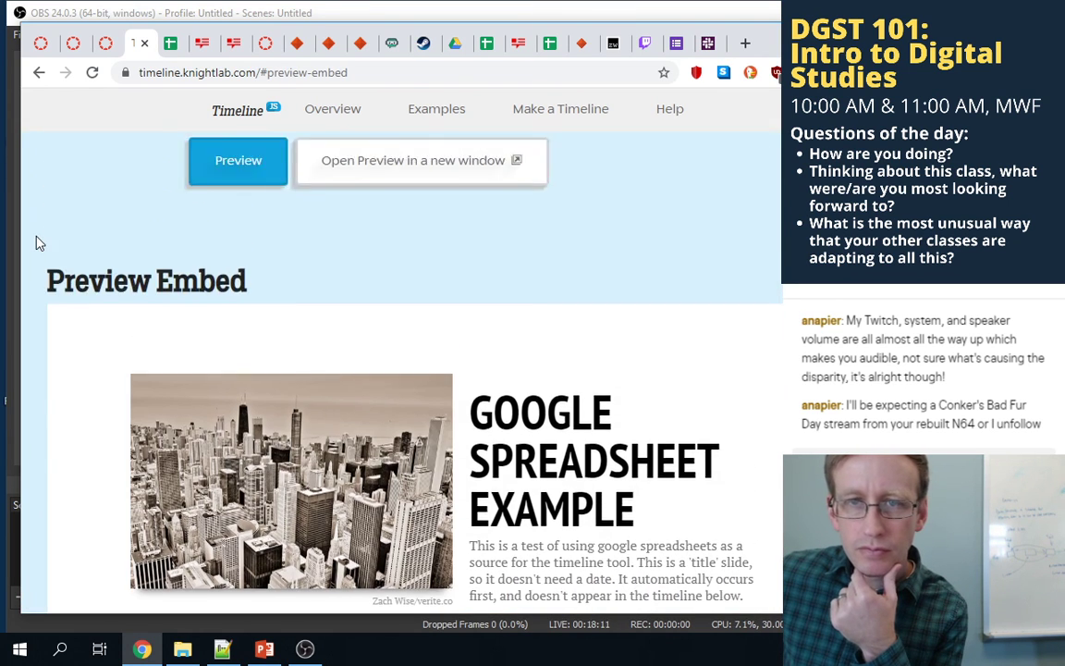
left_click(444, 316)
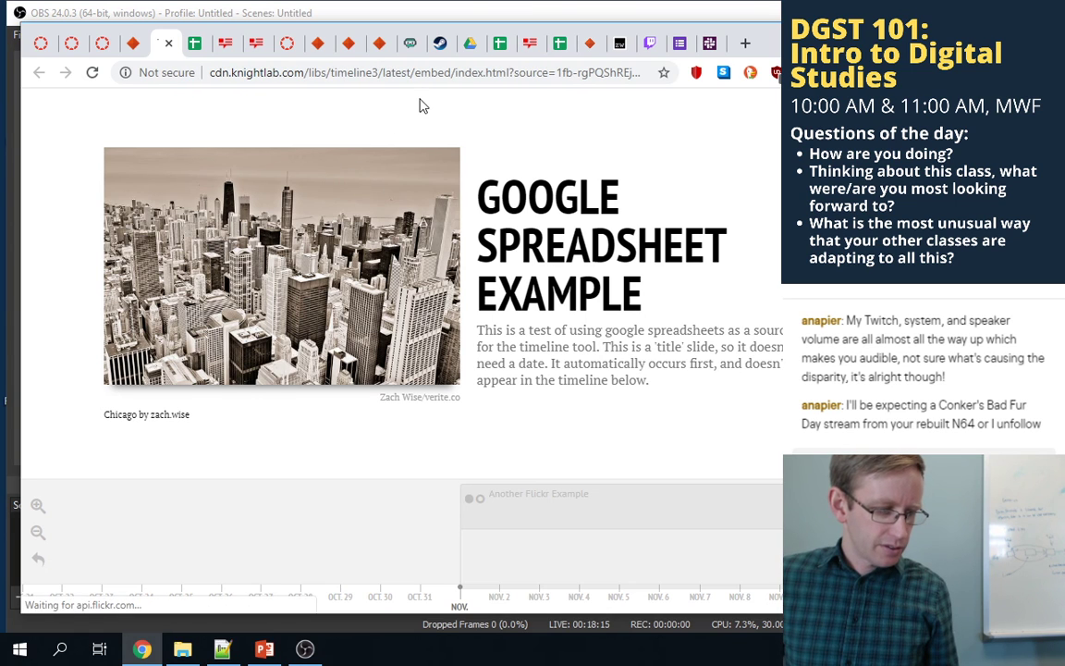
left_click(189, 43)
- Close the publish window and change the J2 headline to 'This is the story of my N64'
left_click(660, 161)
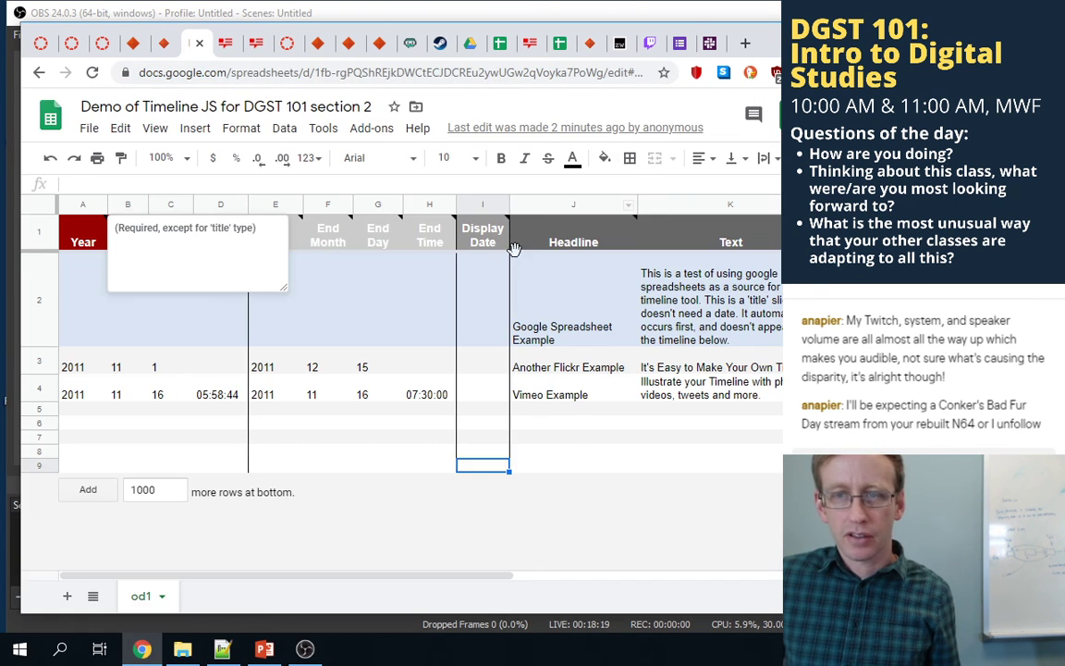
left_click(545, 294)
triple_click(552, 260)
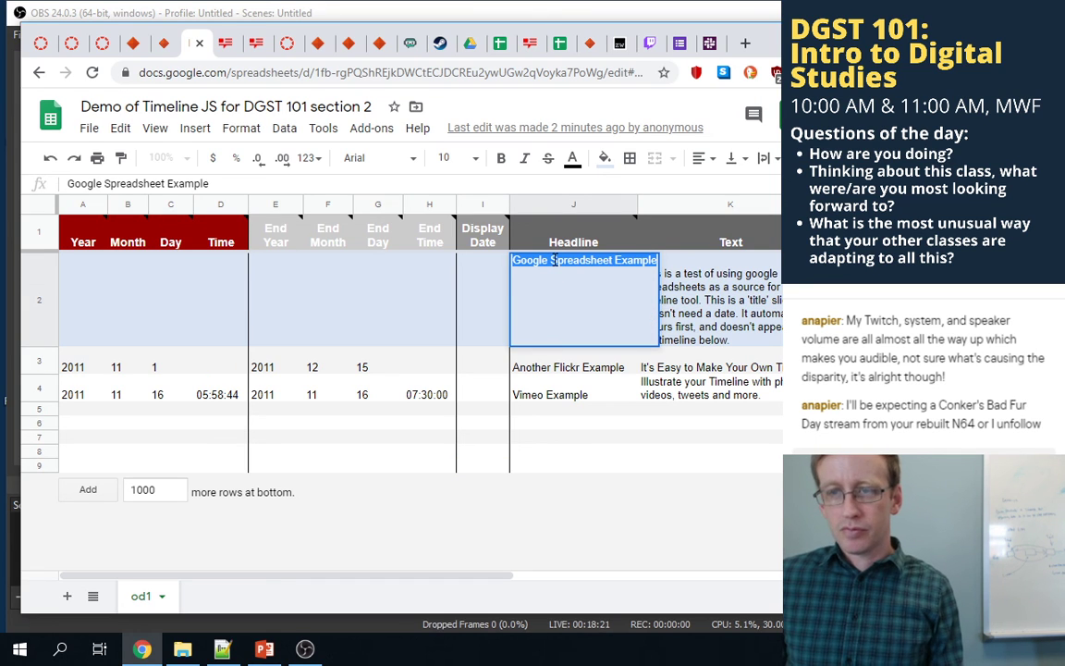
type("This is the story of m")
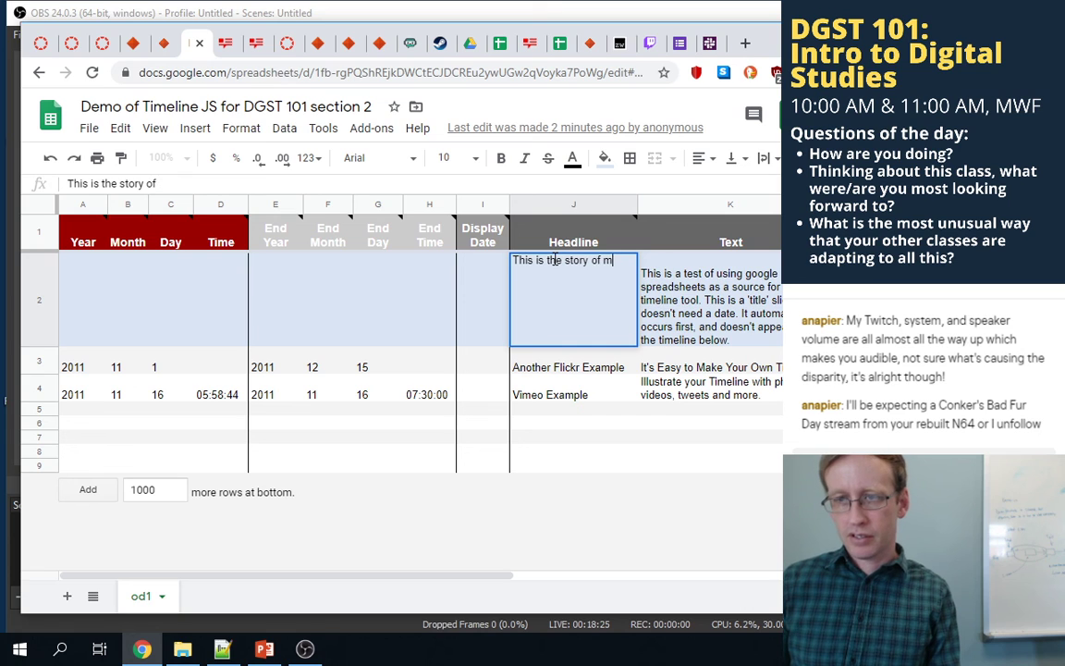
type("y N6")
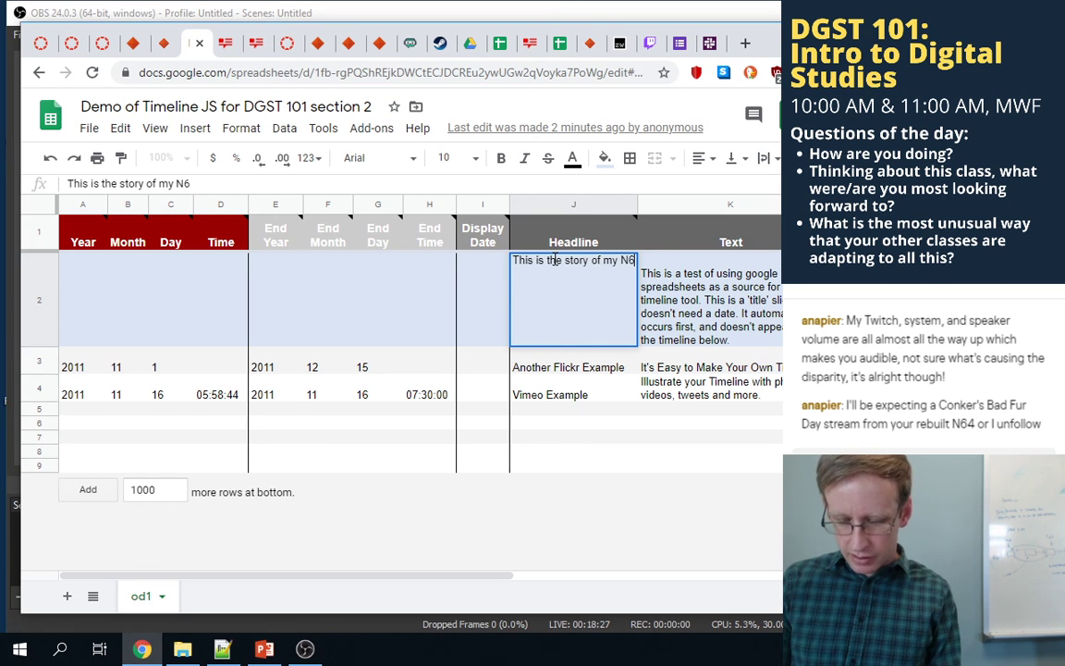
type("4")
key("Return")
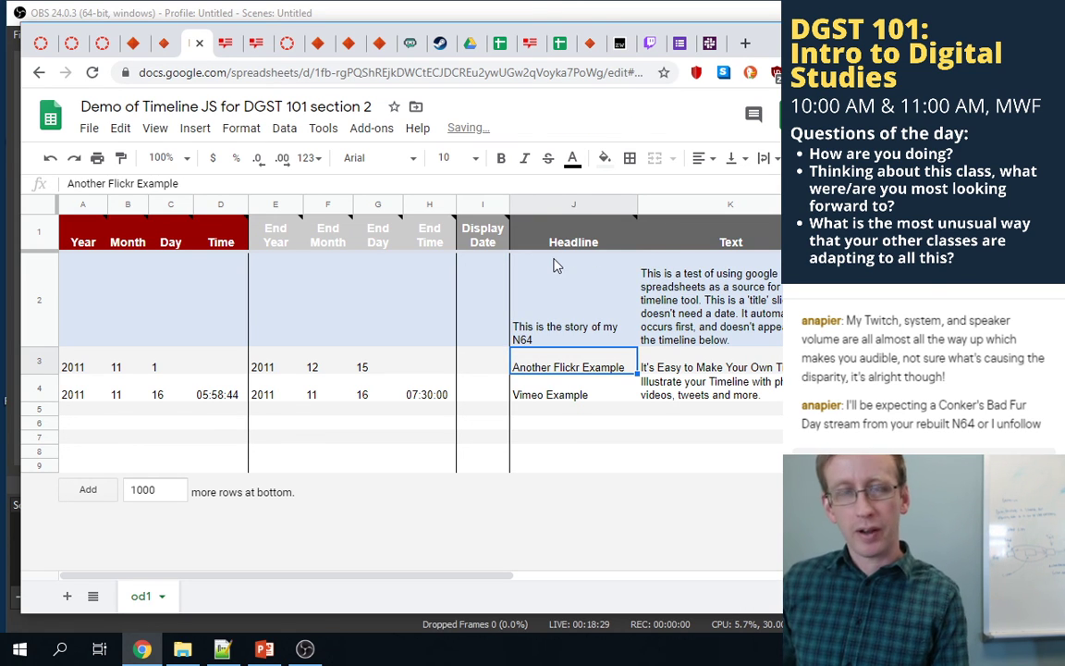
left_click(154, 43)
- Reload the timeline and step past Another Flickr Example to the Vimeo Example slide
left_click(91, 72)
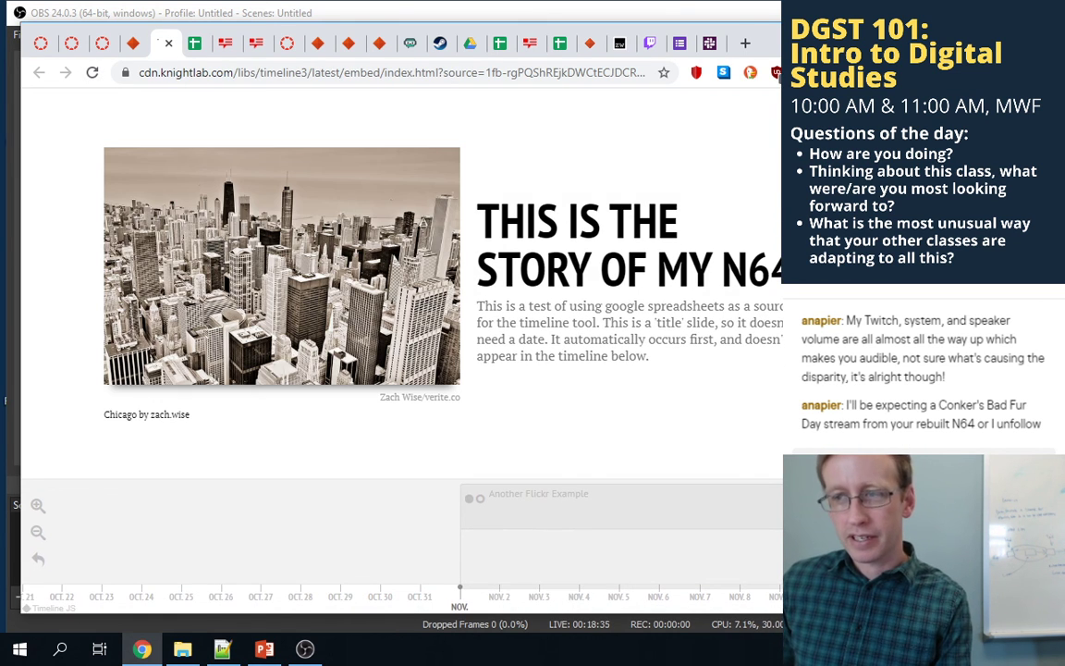
key("Right")
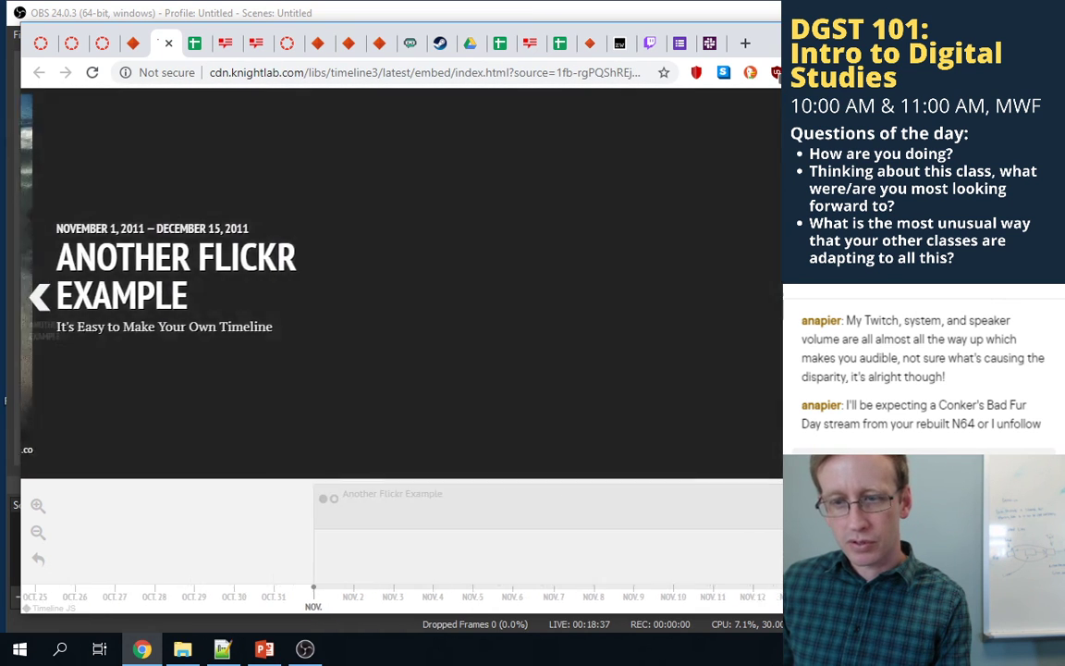
key("Right")
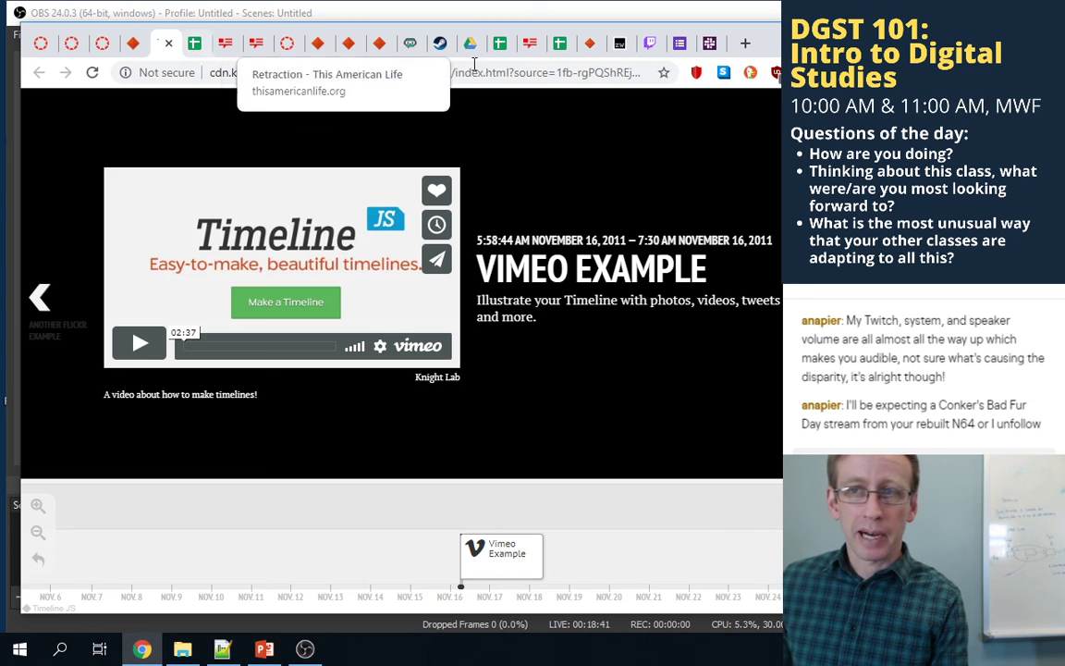
left_click(744, 43)
- Go to Google Maps in a new tab and zoom in on the UMW campus
type("maps.google.com")
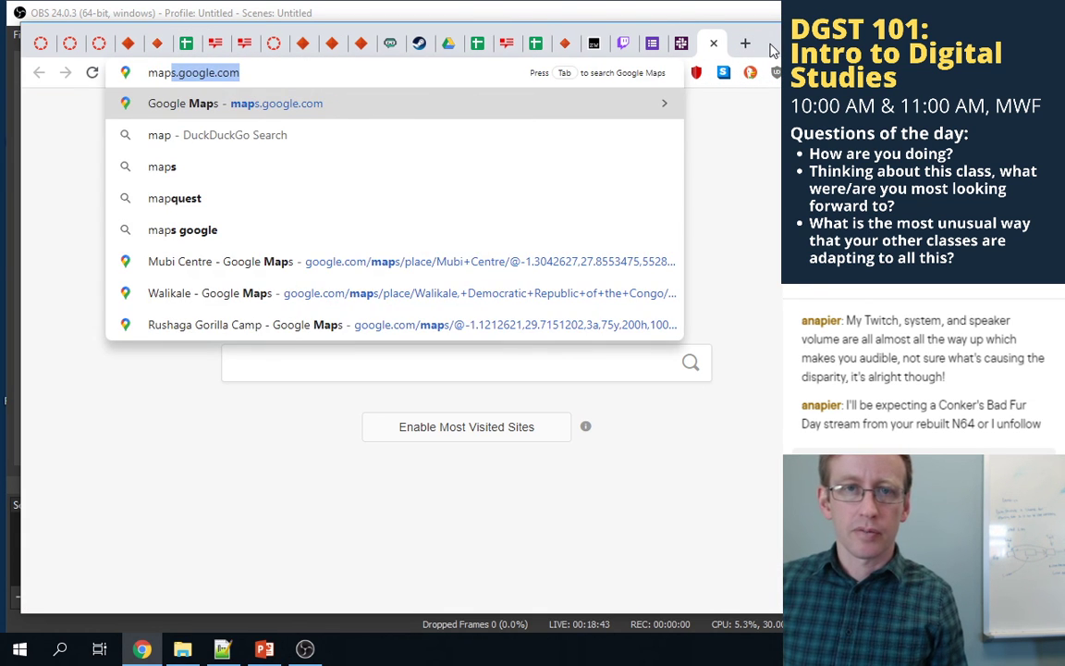
key("Return")
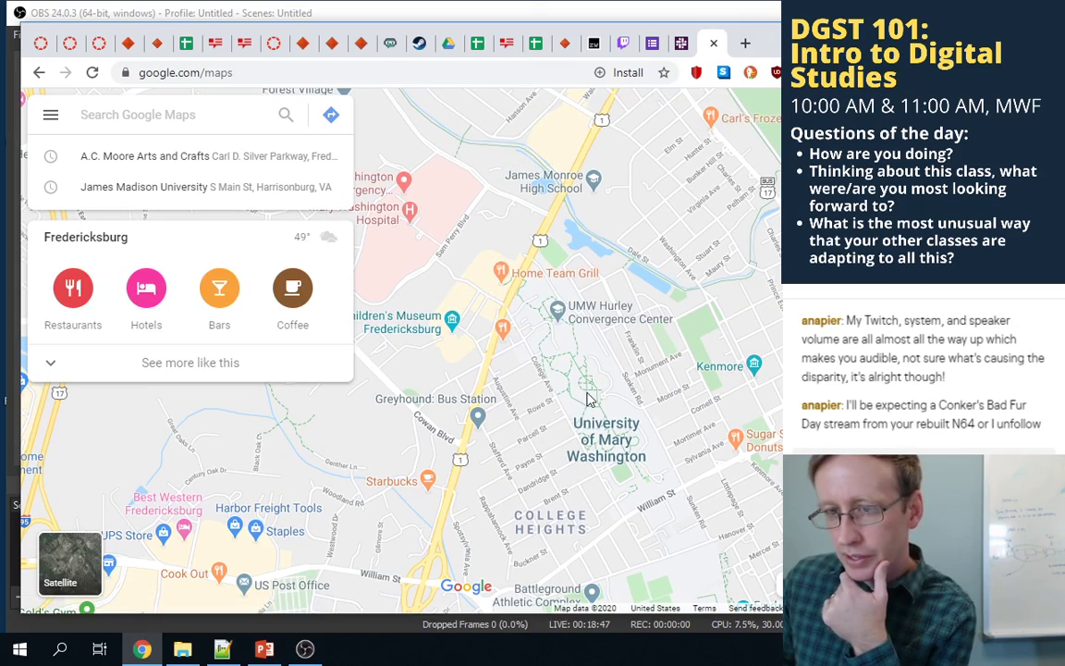
scroll(573, 373, "up", 5)
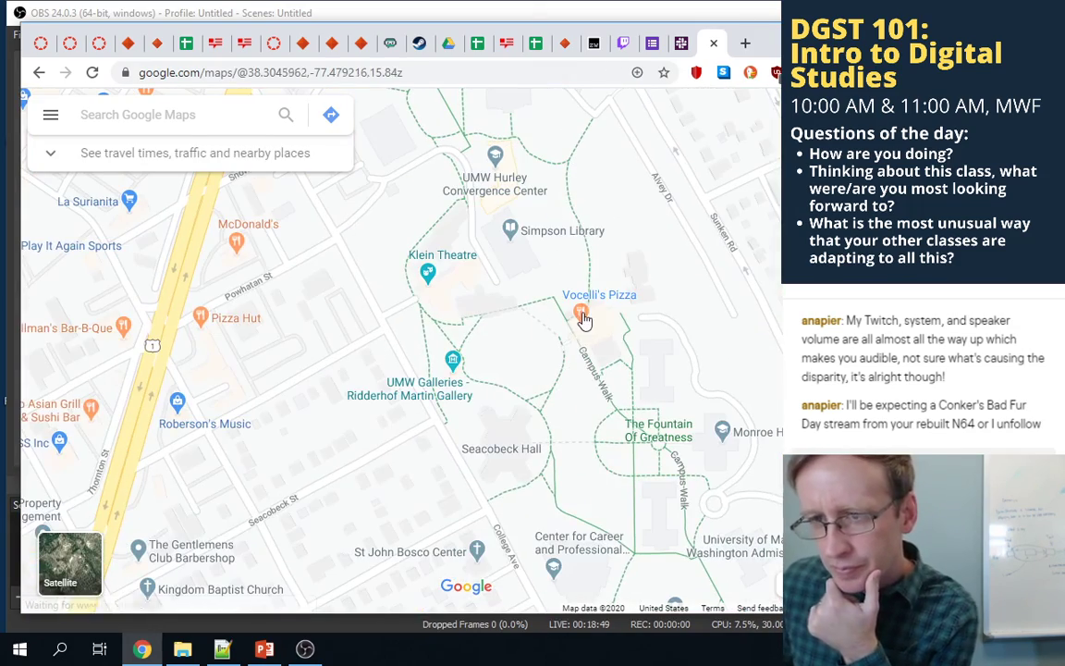
left_click_drag(540, 288, 604, 448)
scroll(559, 365, "up", 3)
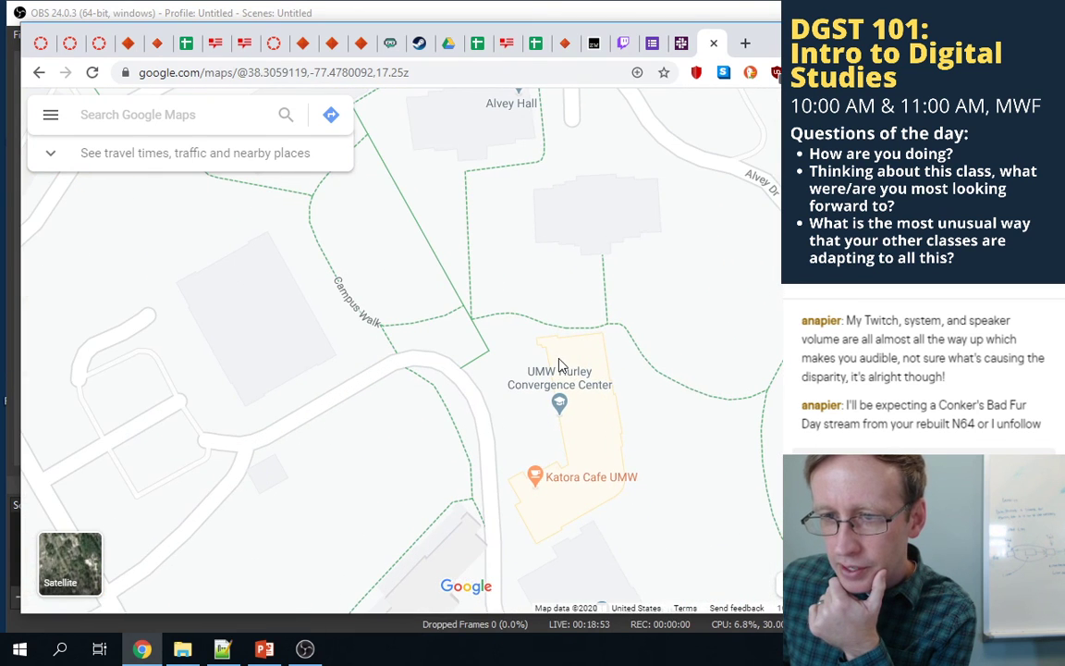
- Drop a pin inside UMW Hurley Convergence Center
right_click(559, 366)
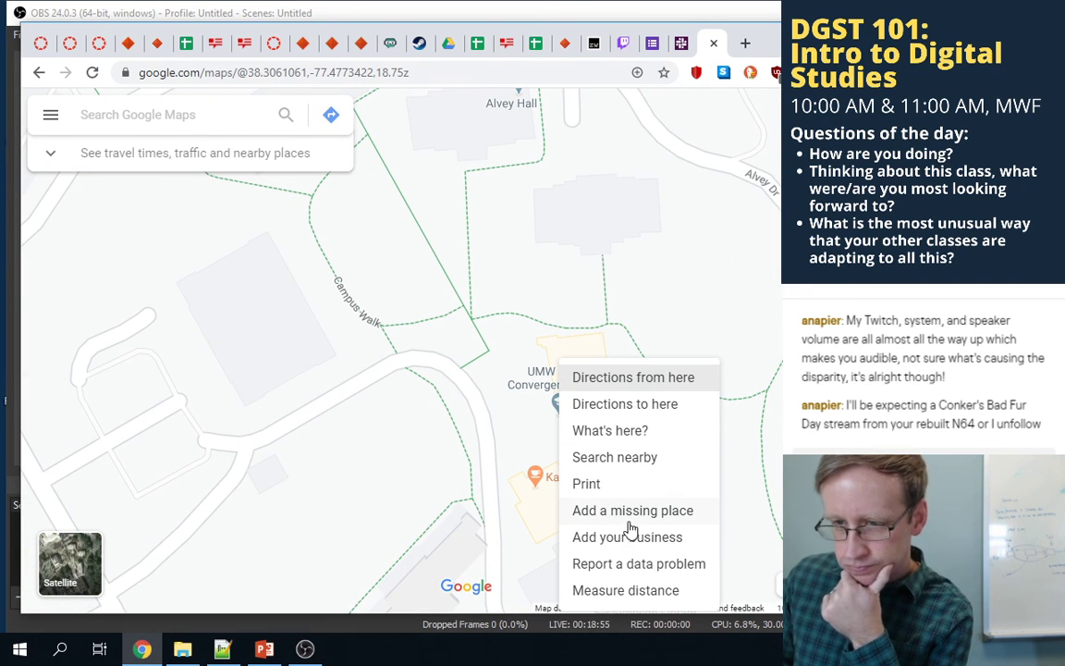
left_click(548, 367)
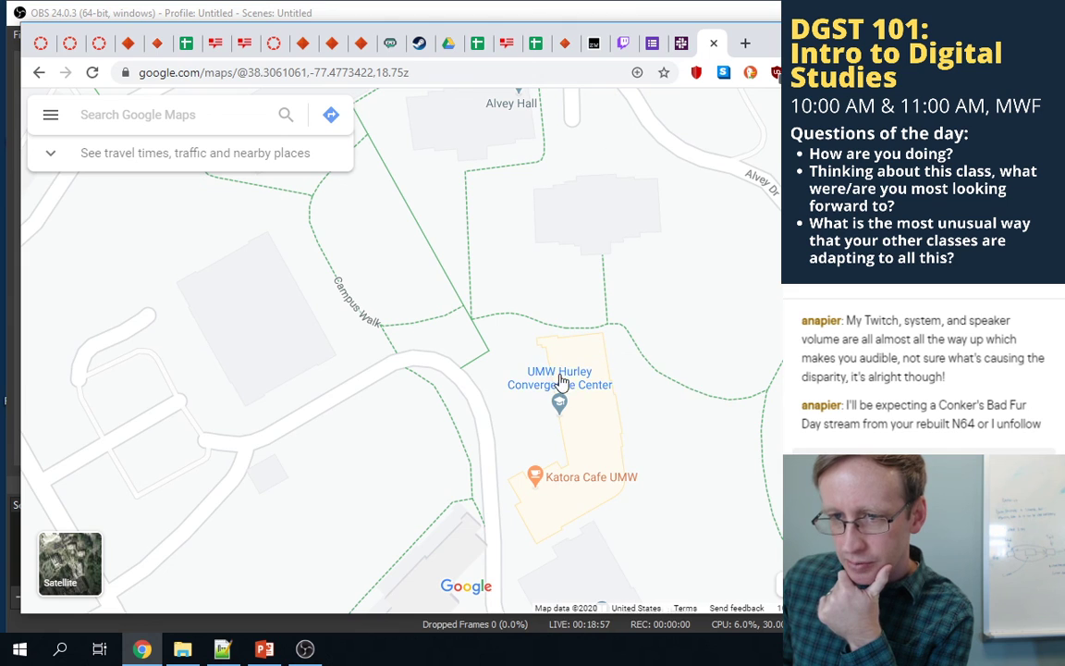
scroll(559, 366, "up", 2)
right_click(552, 404)
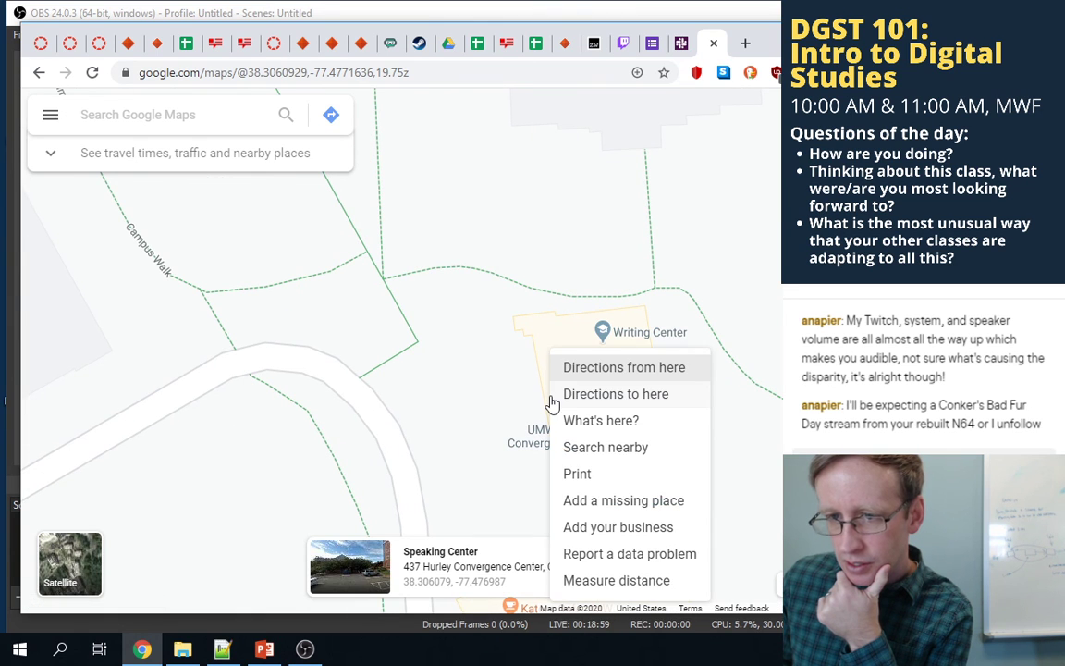
left_click(532, 374)
right_click(559, 370)
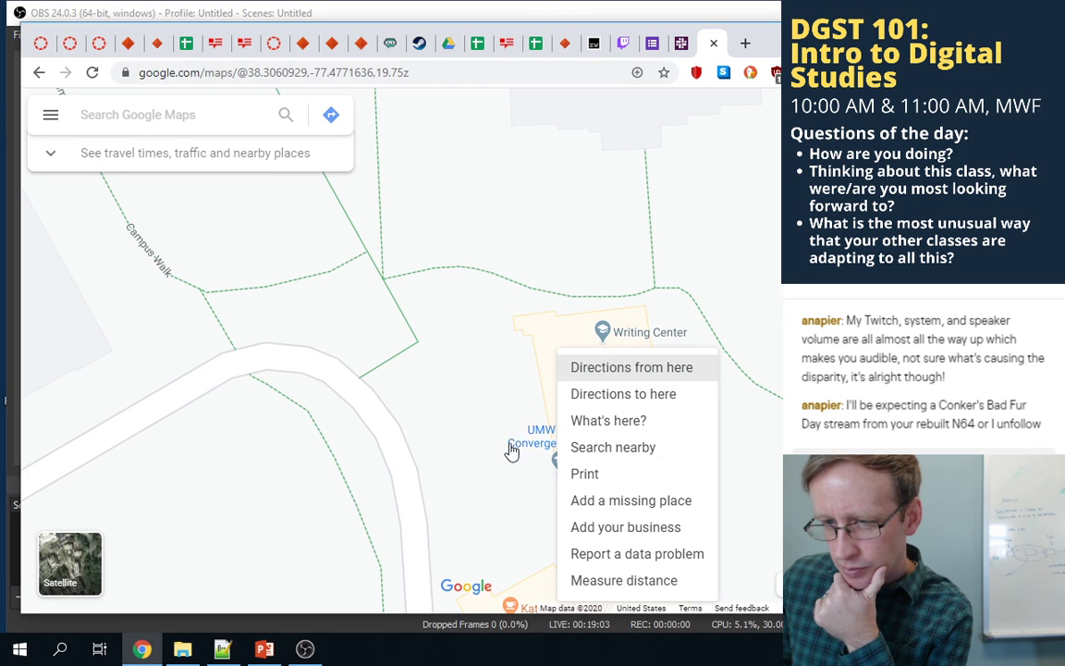
left_click(523, 381)
left_click(577, 381)
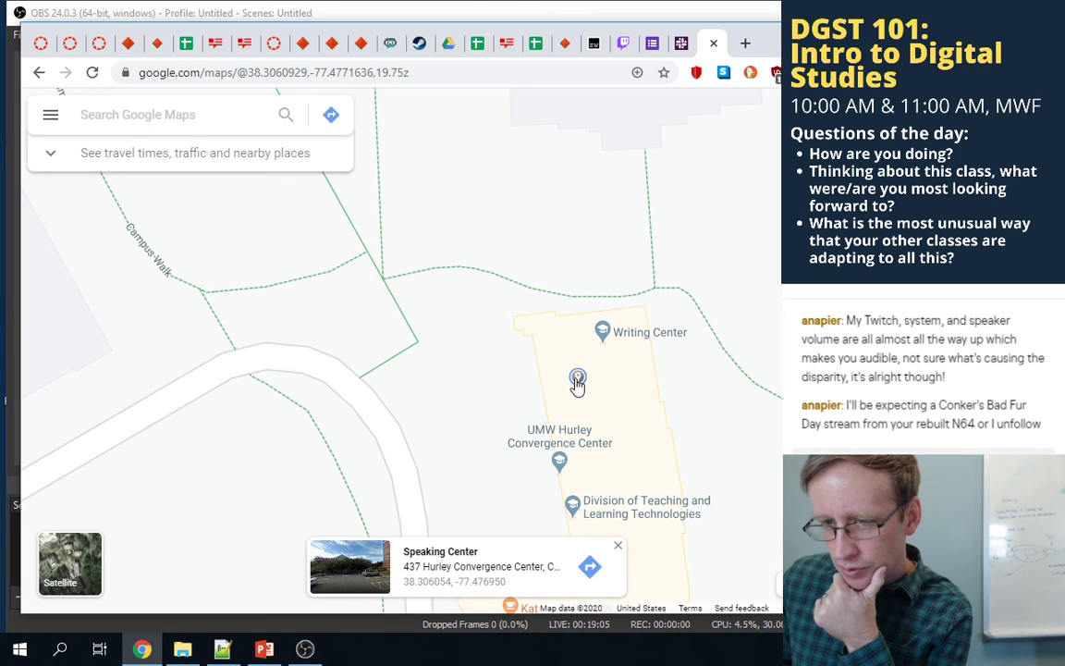
- Show the pin's coordinates 38.306054, -77.476950 and select the map URL for copying
right_click(575, 381)
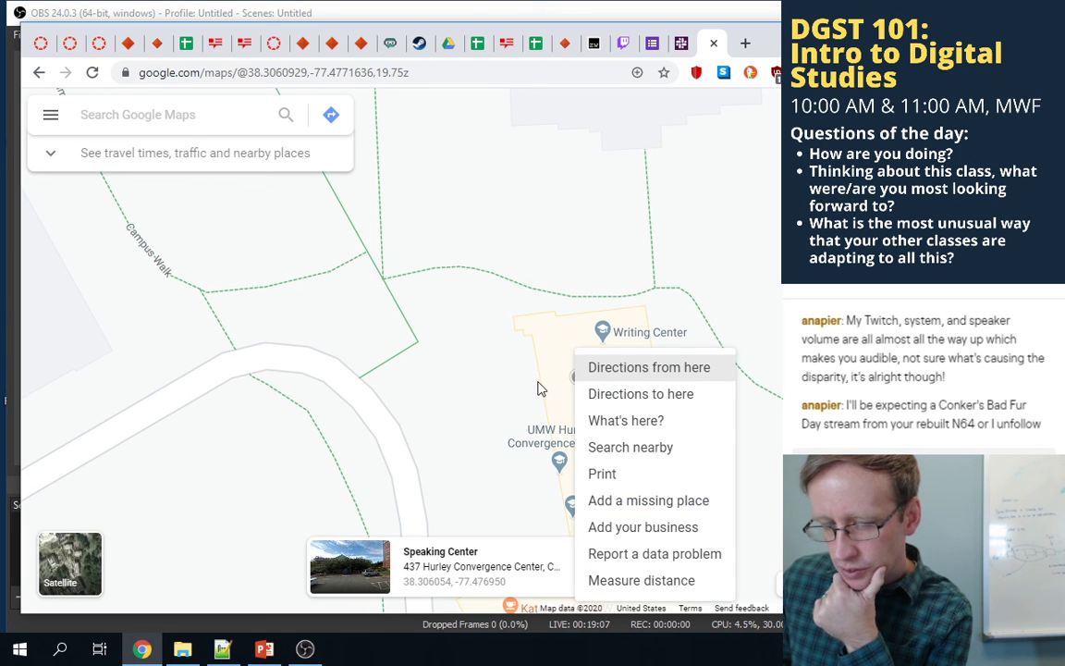
left_click(462, 603)
left_click(480, 582)
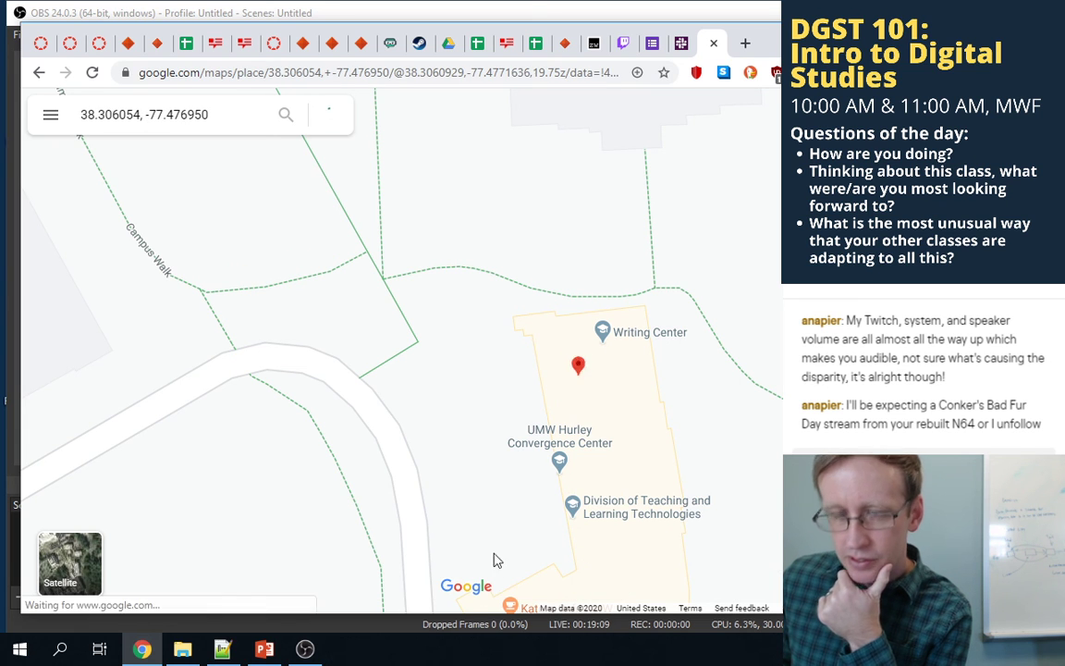
left_click(368, 72)
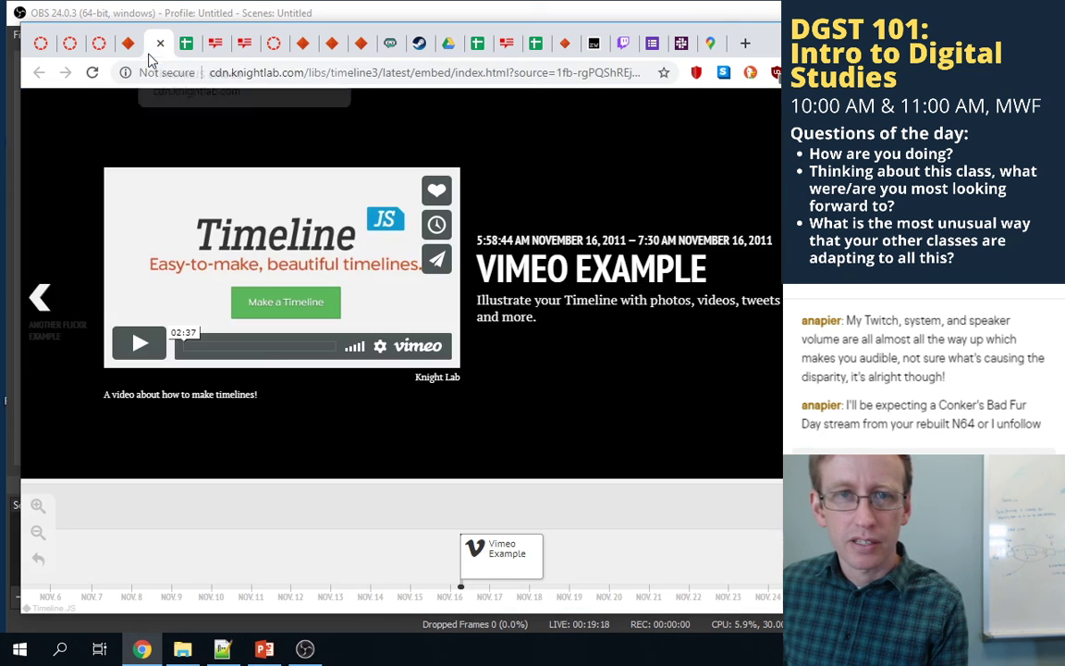
- In the timeline spreadsheet, change the J3 headline to 'Here's where I am now'
left_click(159, 48)
left_click(184, 46)
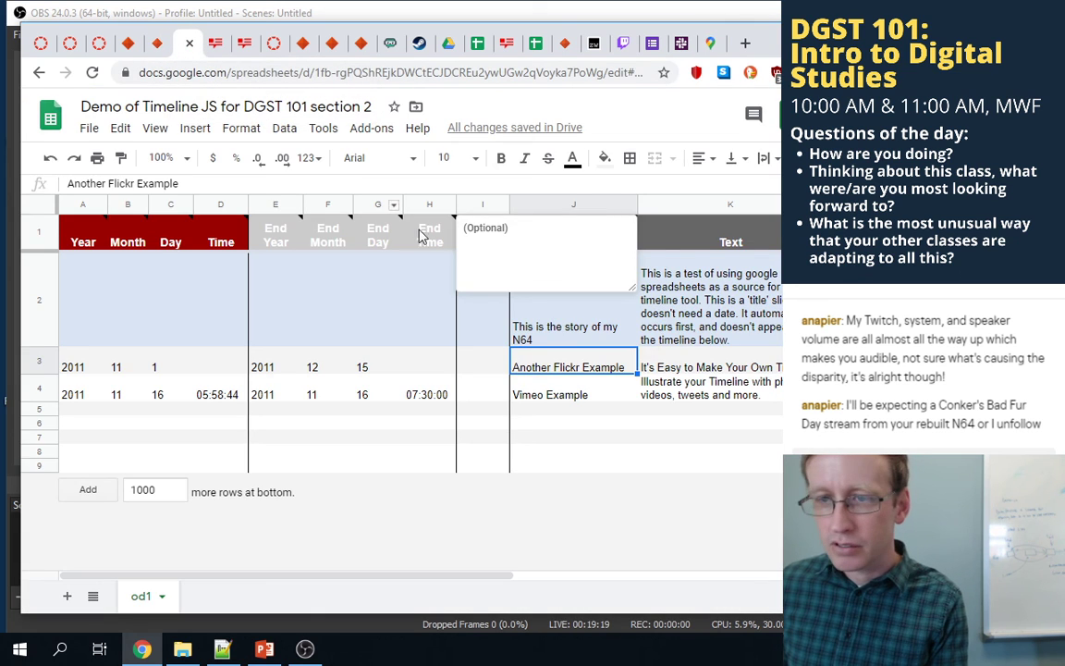
key("Right")
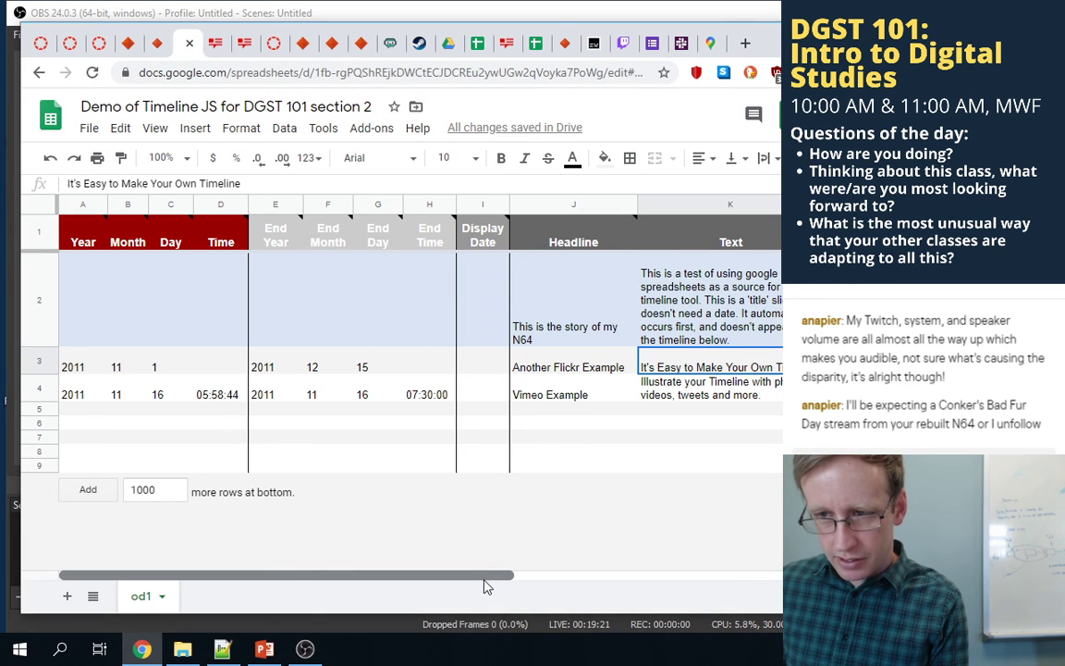
double_click(546, 360)
key("ctrl+a")
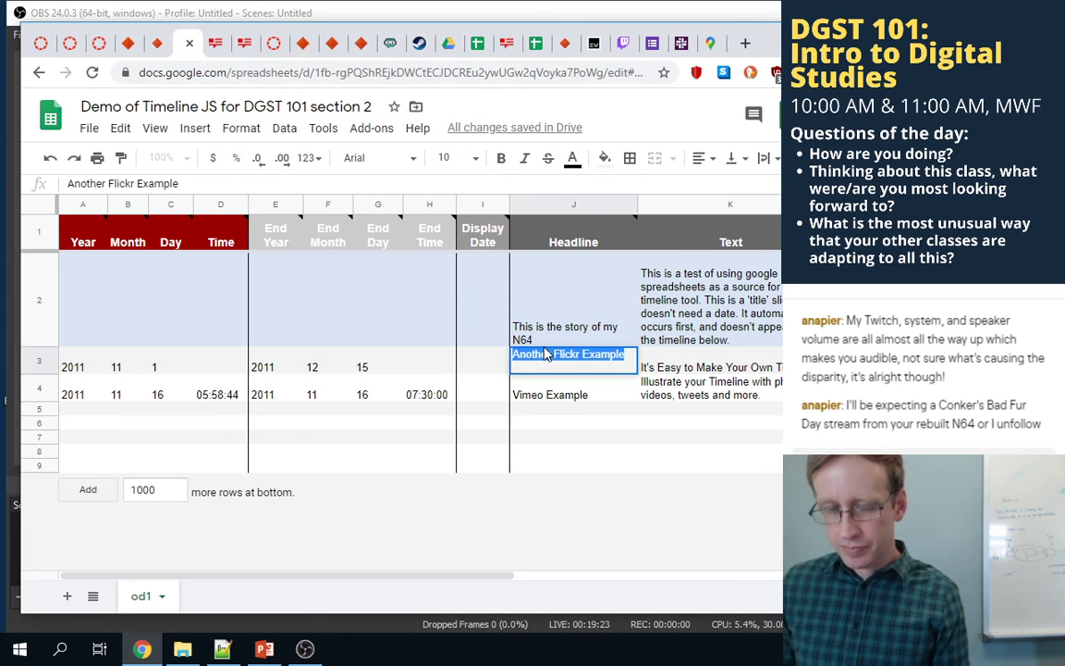
type("Here's wh")
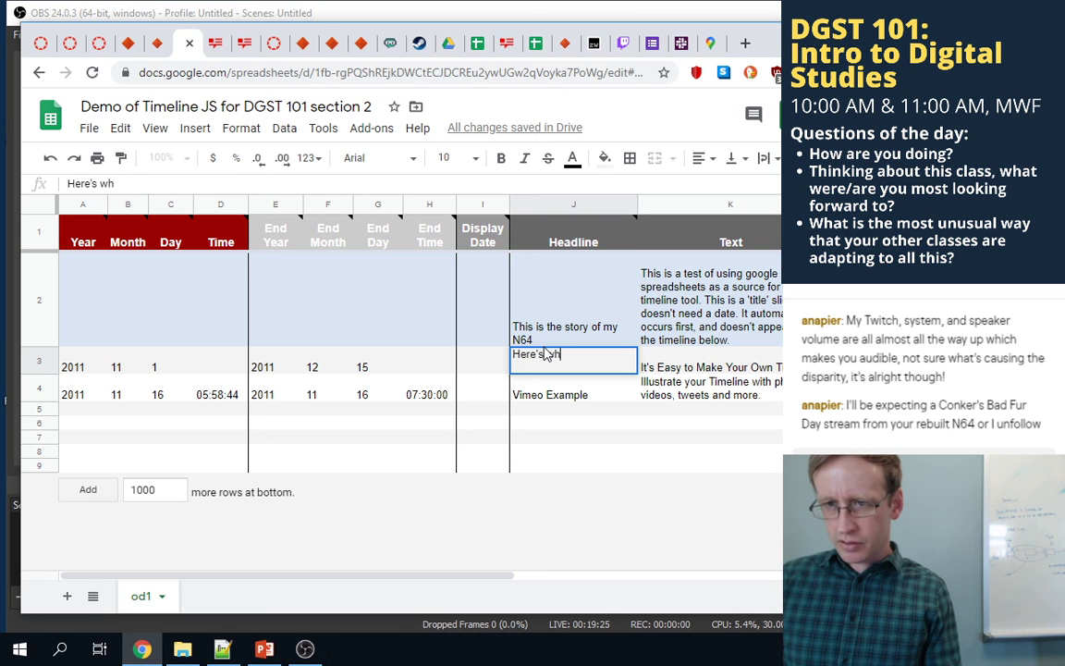
type("ere I am now")
key("Tab")
key("Tab")
key("Tab")
key("Tab")
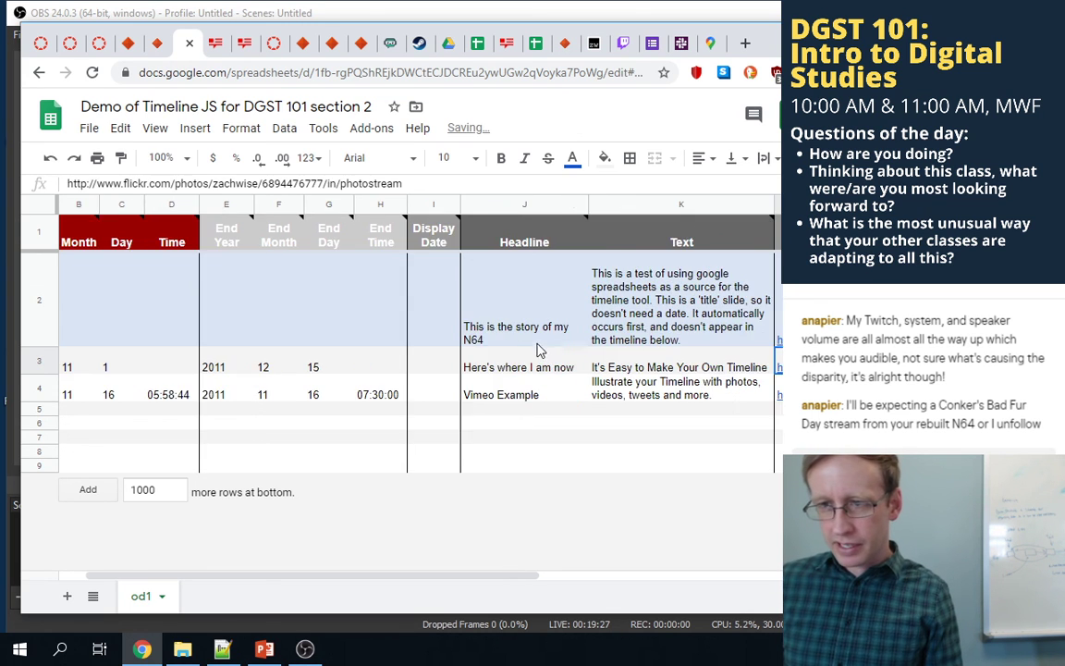
- Replace the Flickr link in L3 with the copied Google Maps URL
left_click(581, 364)
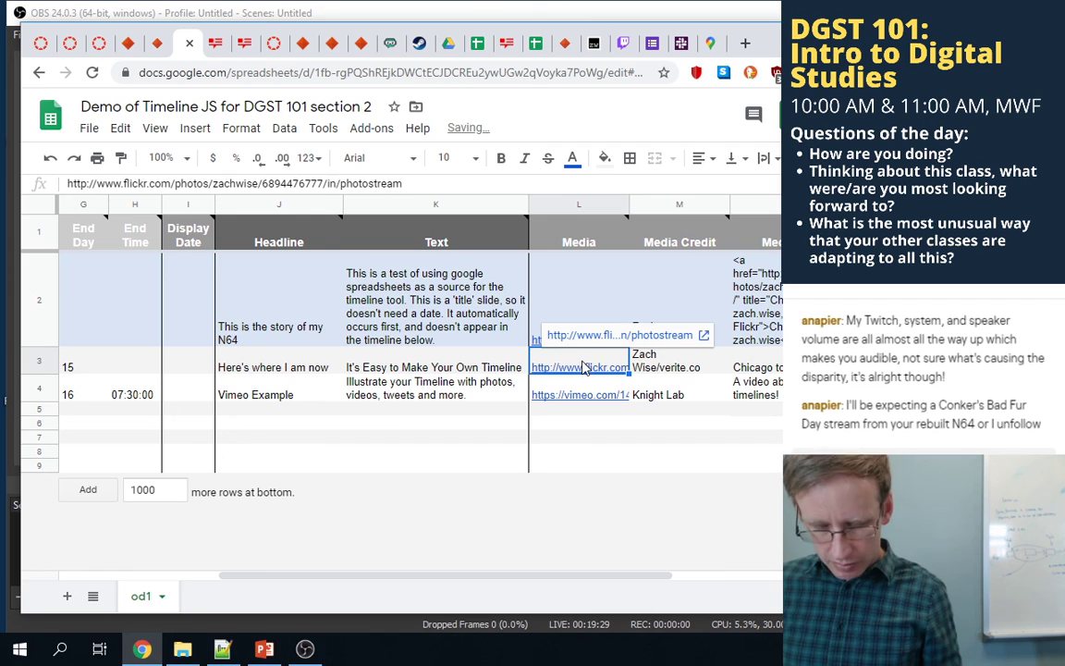
key("ctrl+v")
left_click(565, 468)
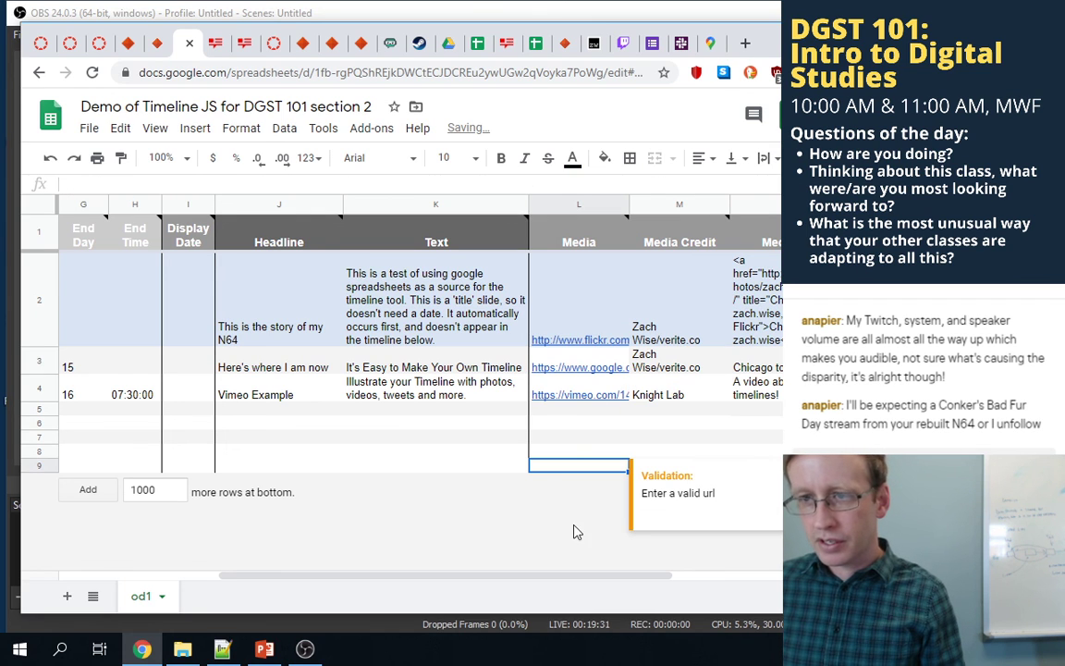
left_click(157, 43)
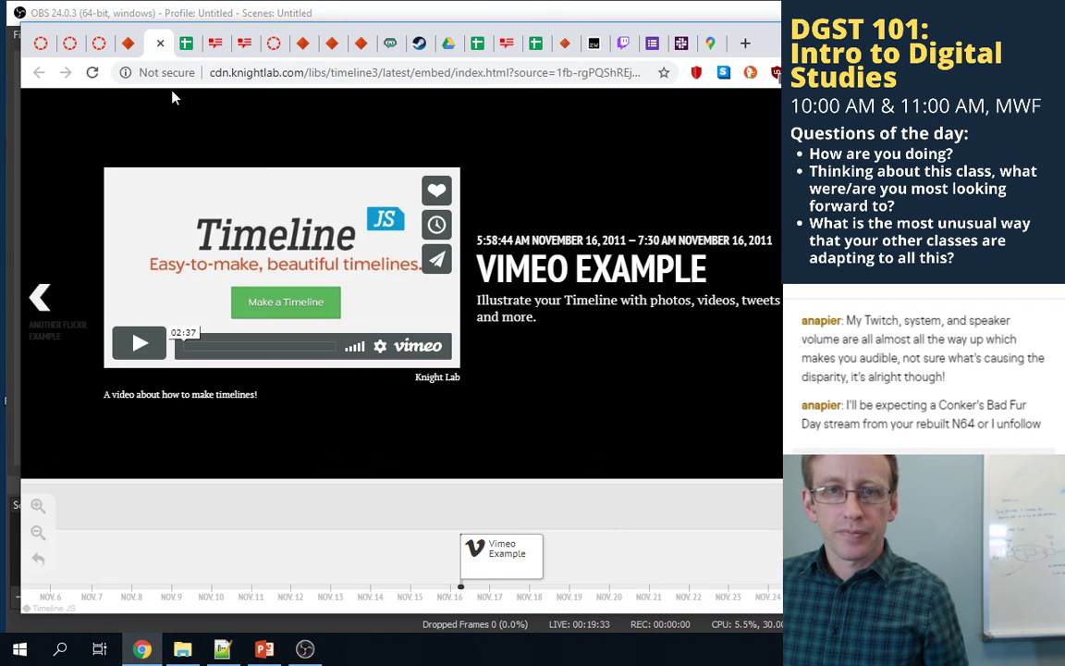
- Reload the timeline and pan the embedded map to show the Hurley Convergence Center pin
key("F5")
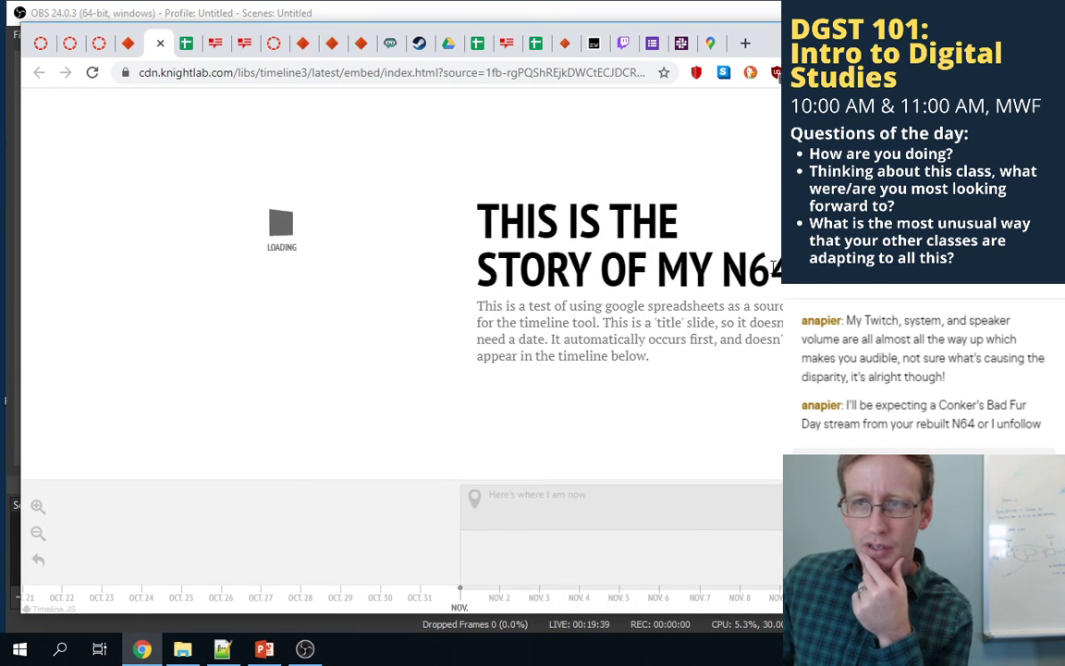
key("F5")
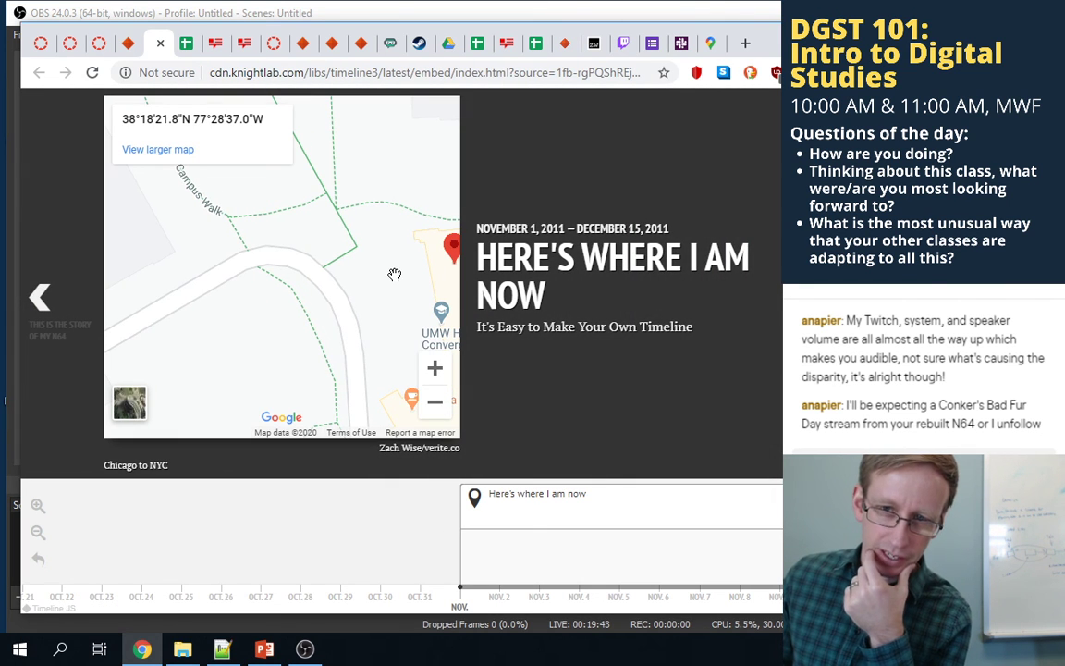
mouse_move(394, 275)
left_mouse_down()
mouse_move(298, 267)
mouse_move(240, 287)
left_mouse_up()
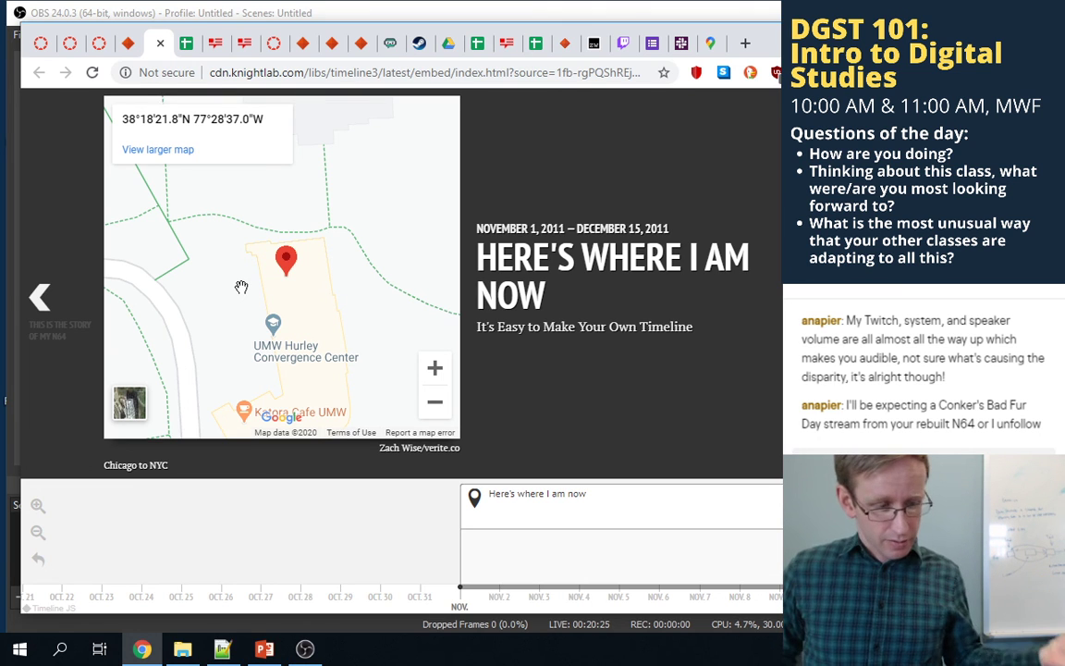
- Load a Twitch channel page in a new tab
key("ctrl+t")
type("t")
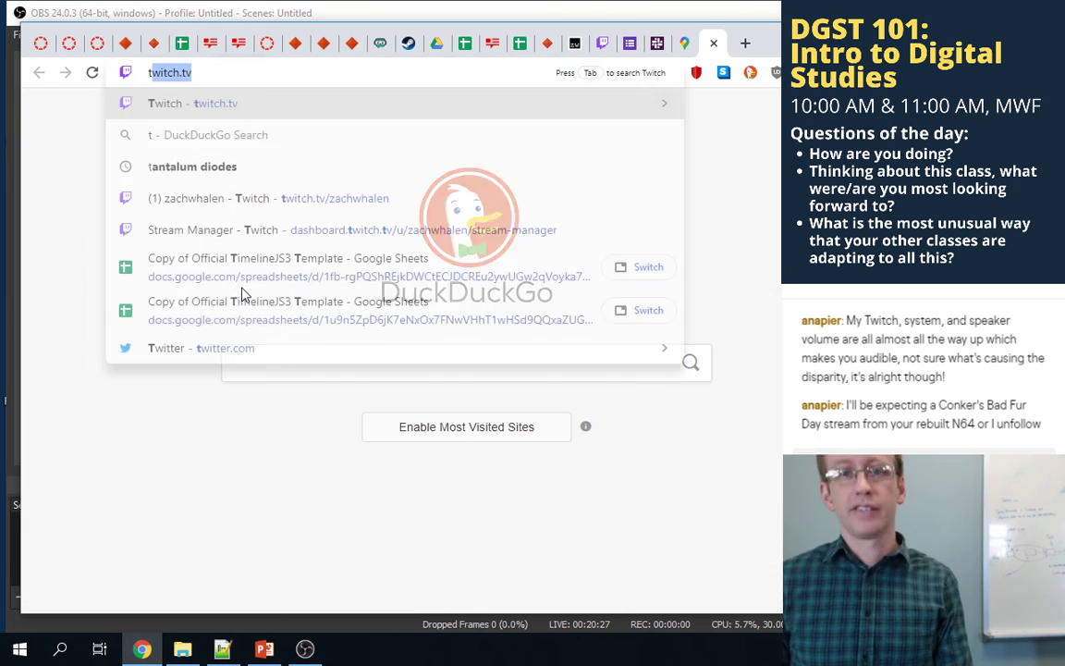
type("witch.tv/")
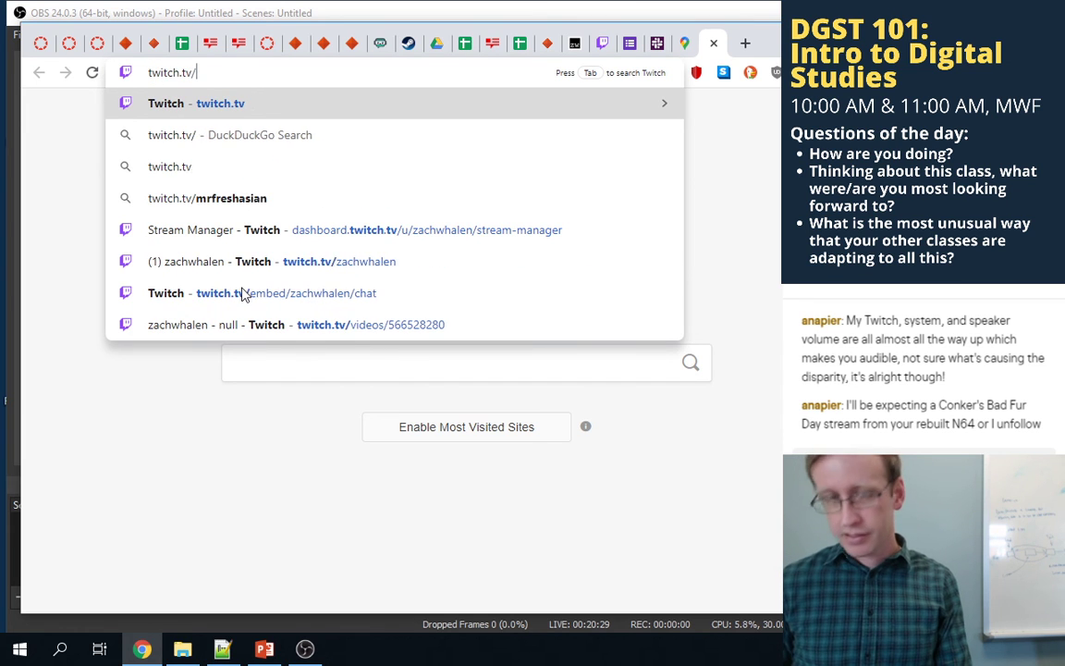
type("zachwhale")
key("Delete")
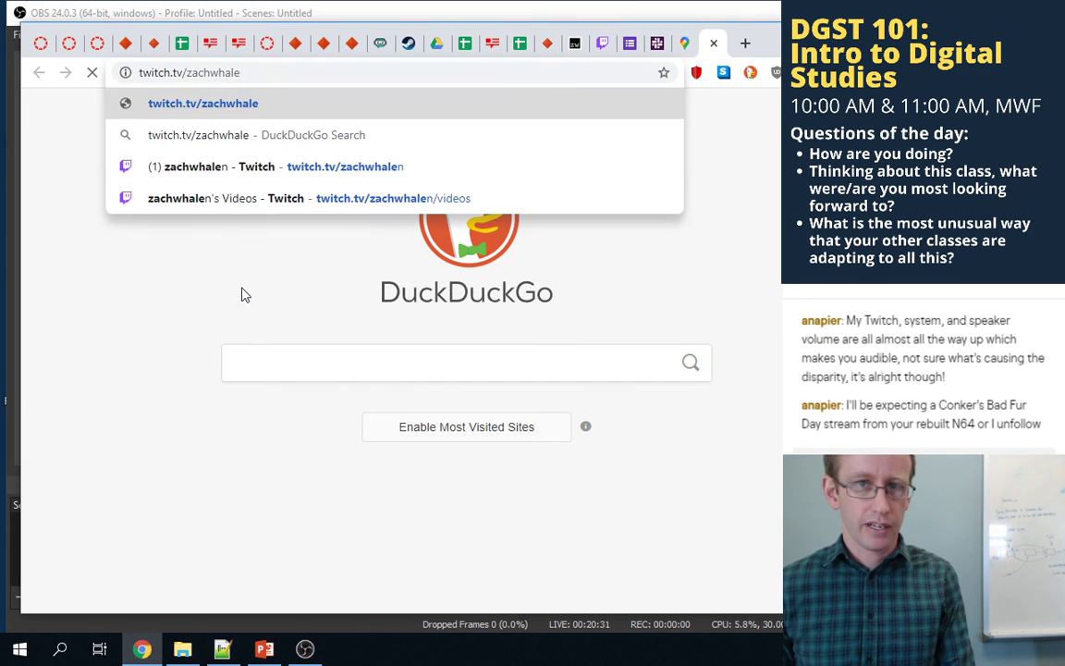
key("Return")
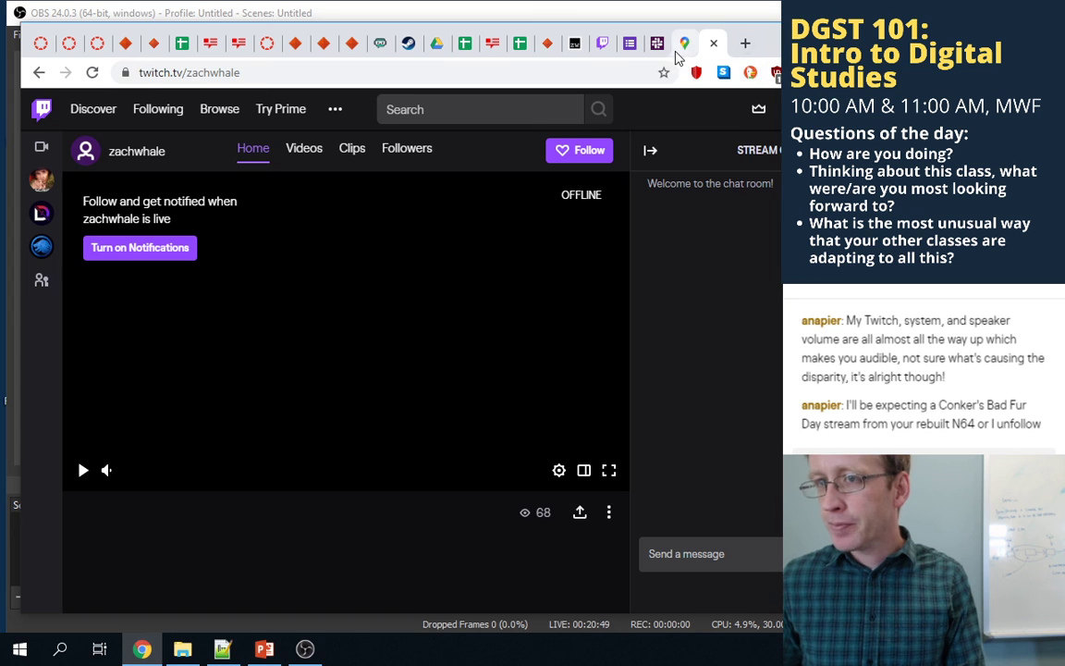
- Replace the channel name in the address with a made-up one and load it
double_click(191, 73)
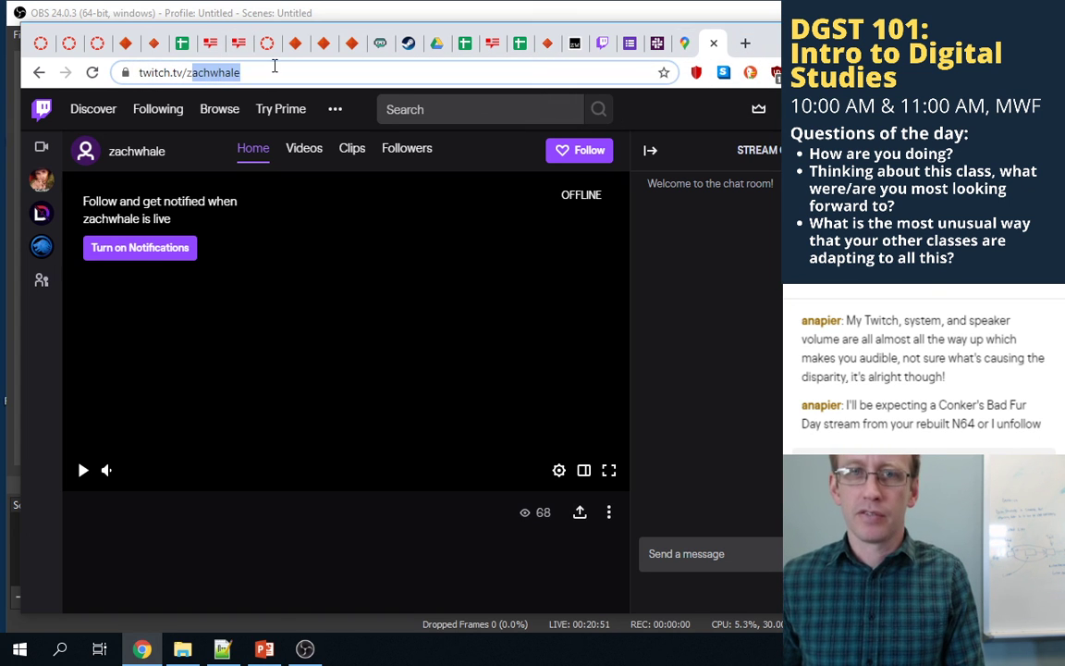
key("BackSpace")
type("hwekejhkwebfkwjef")
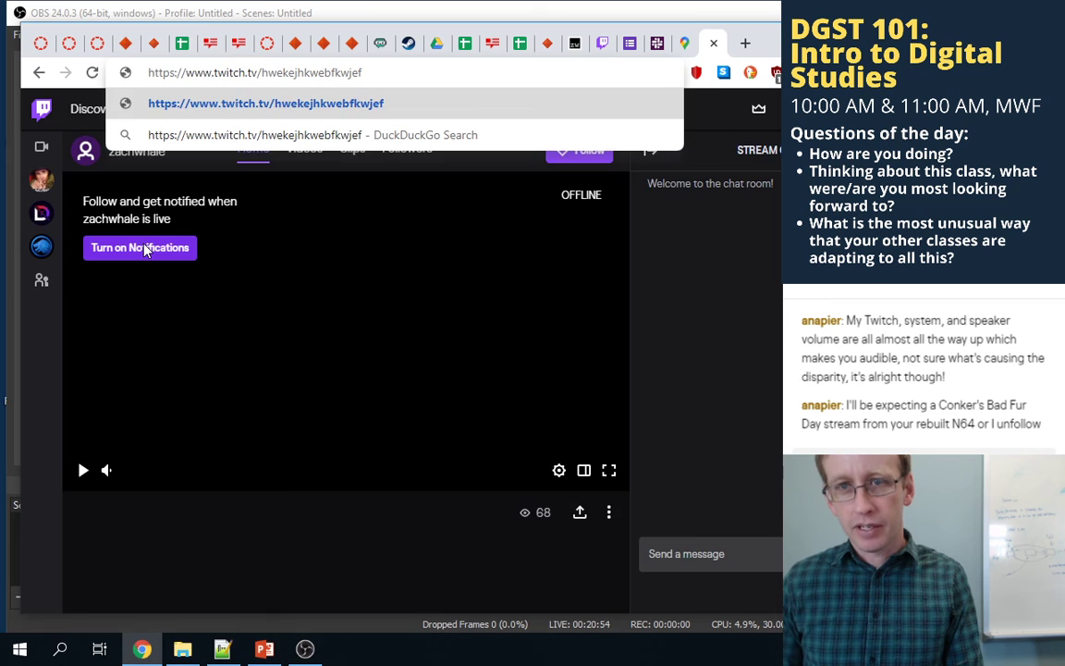
key("Return")
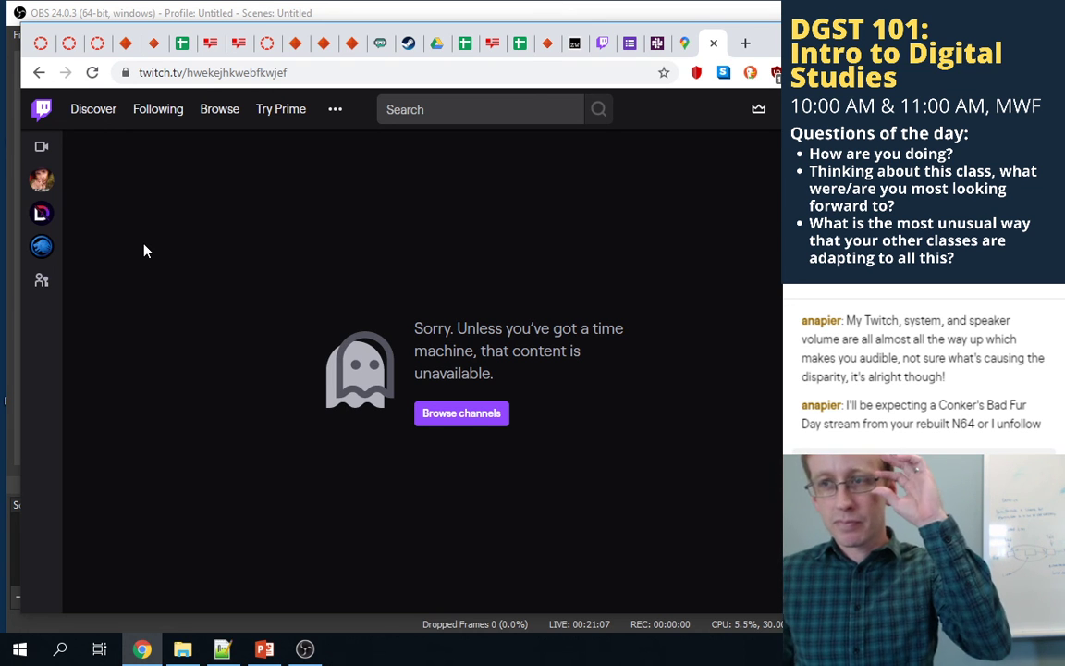
- Close the Twitch tab and scroll the Canvas timeline assignment to its Requirements section
left_click(712, 42)
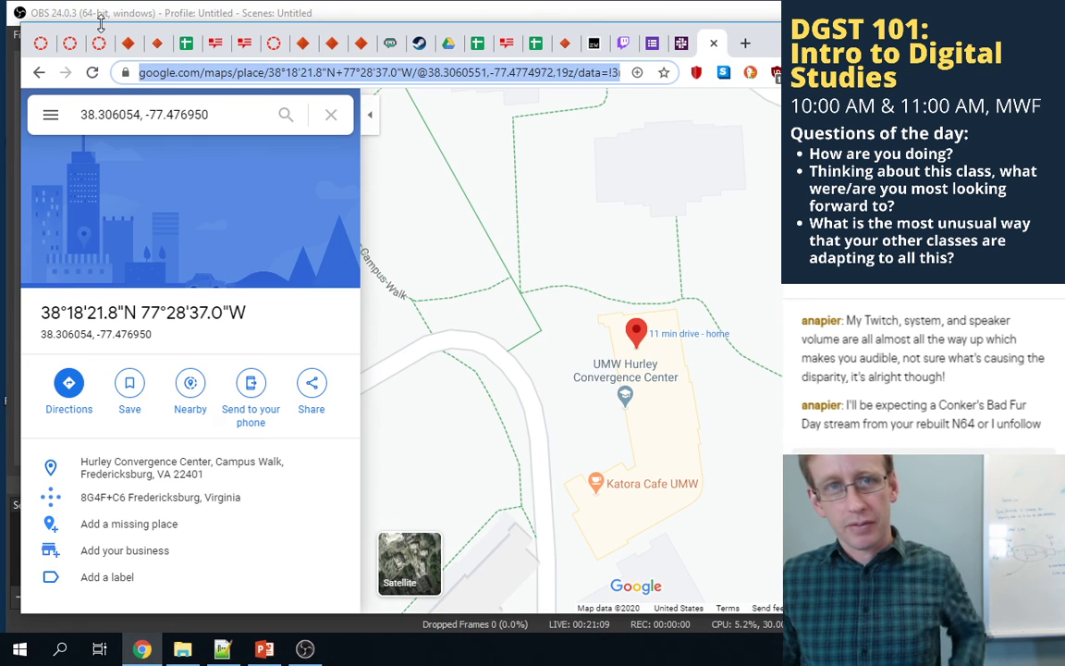
left_click(104, 43)
scroll(416, 273, "down", 3)
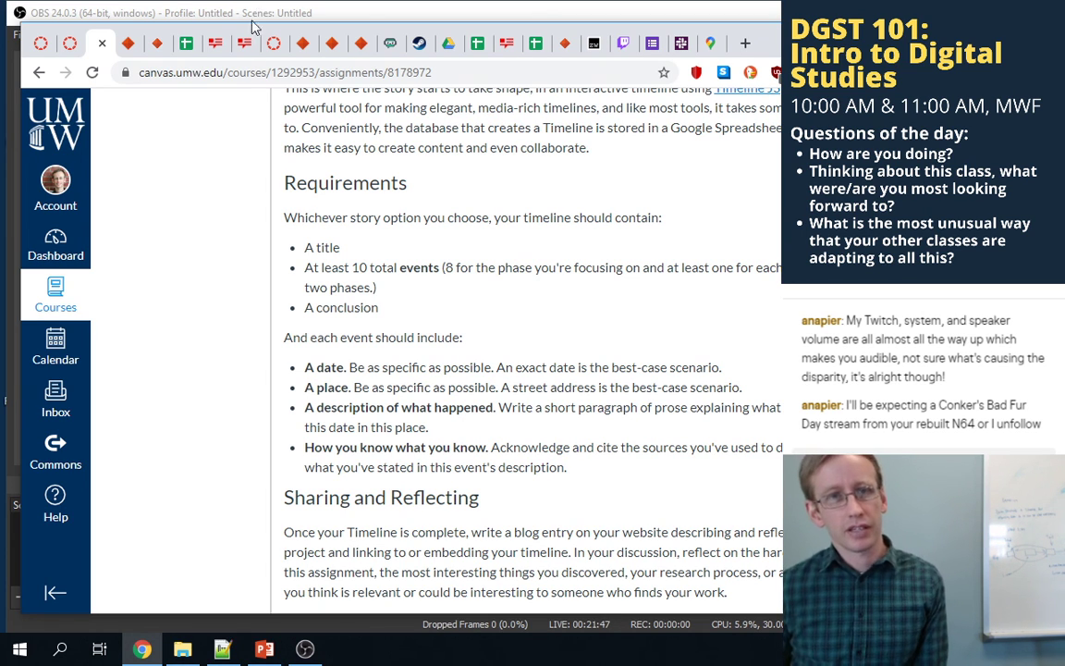
- Flip through the Discussions, Week 10 and Digital Archaeology, Plan B tabs, ending on Week 10
left_click(68, 42)
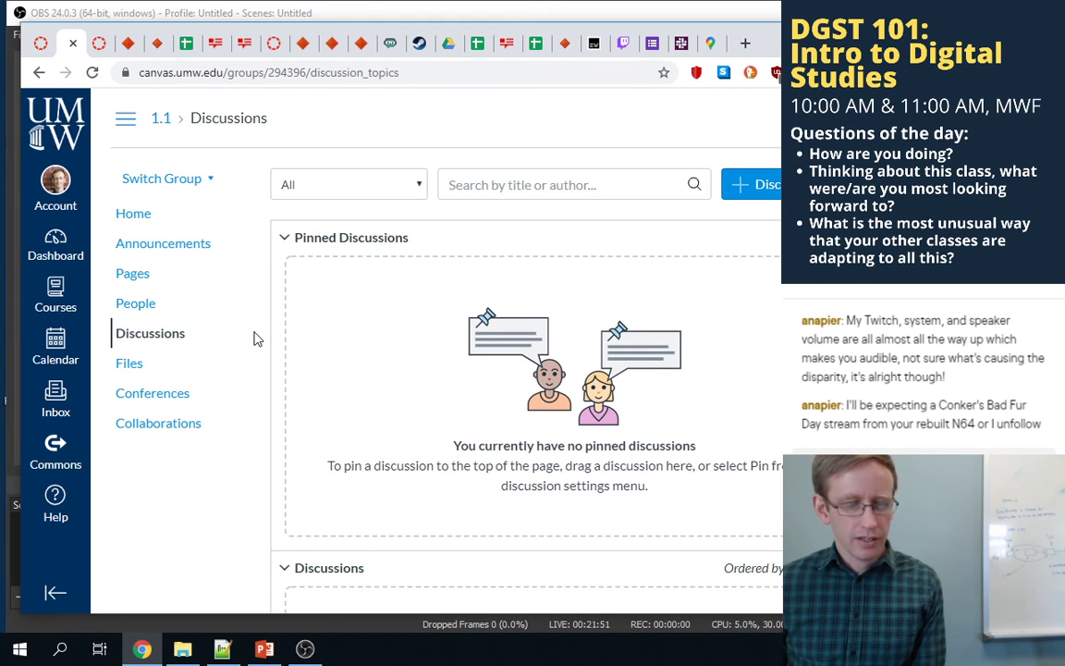
left_click(39, 42)
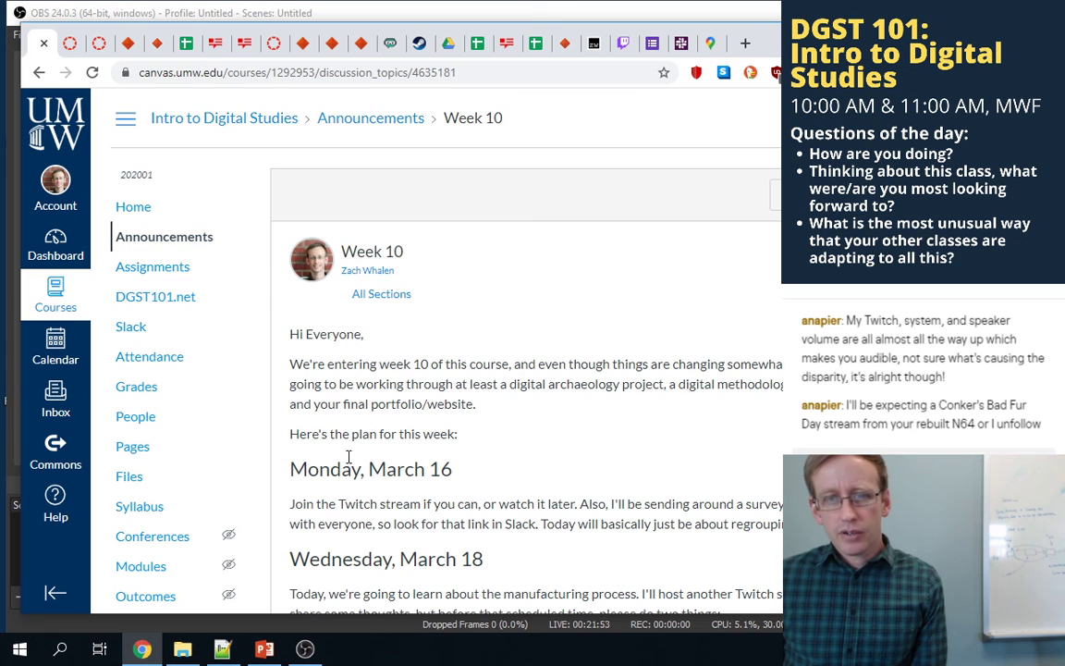
left_click(99, 42)
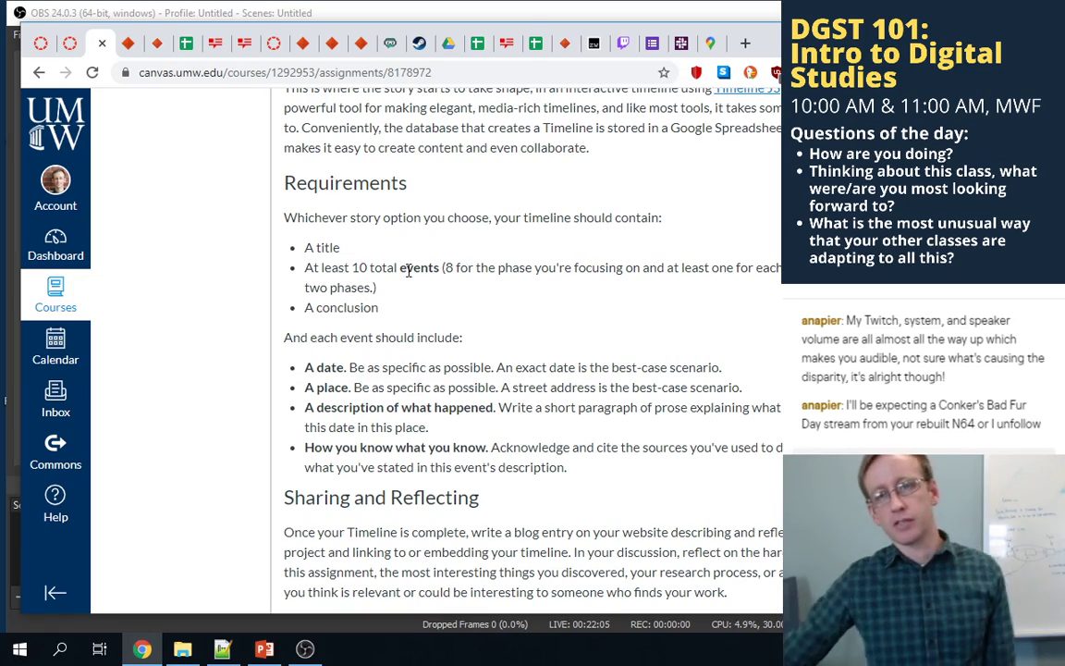
scroll(447, 249, "up", 3)
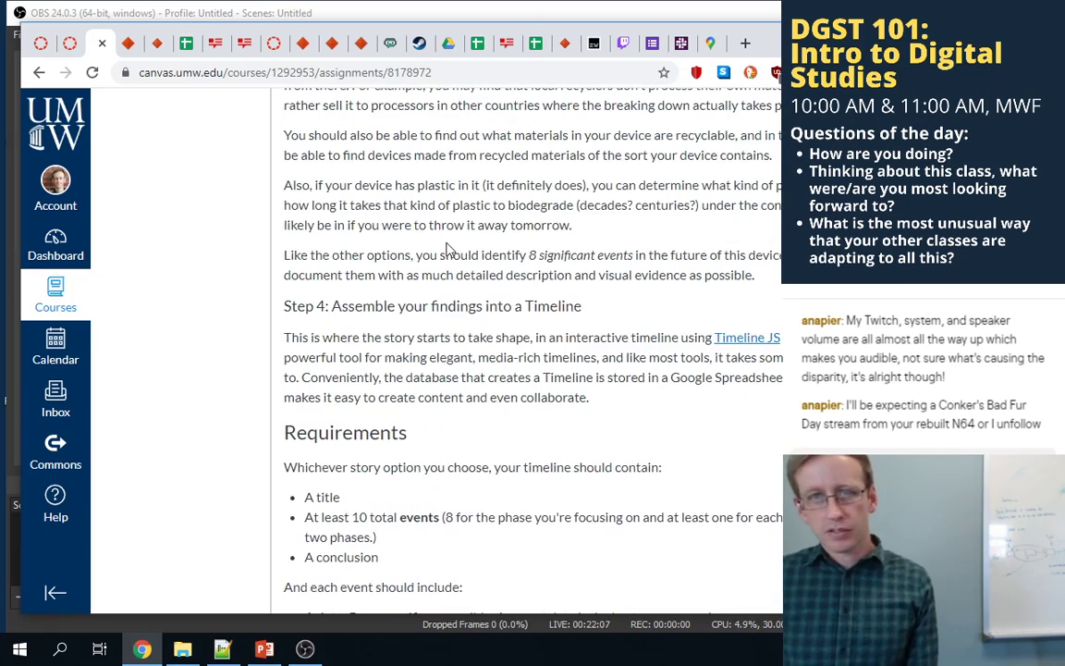
scroll(448, 249, "up", 15)
scroll(450, 245, "up", 10)
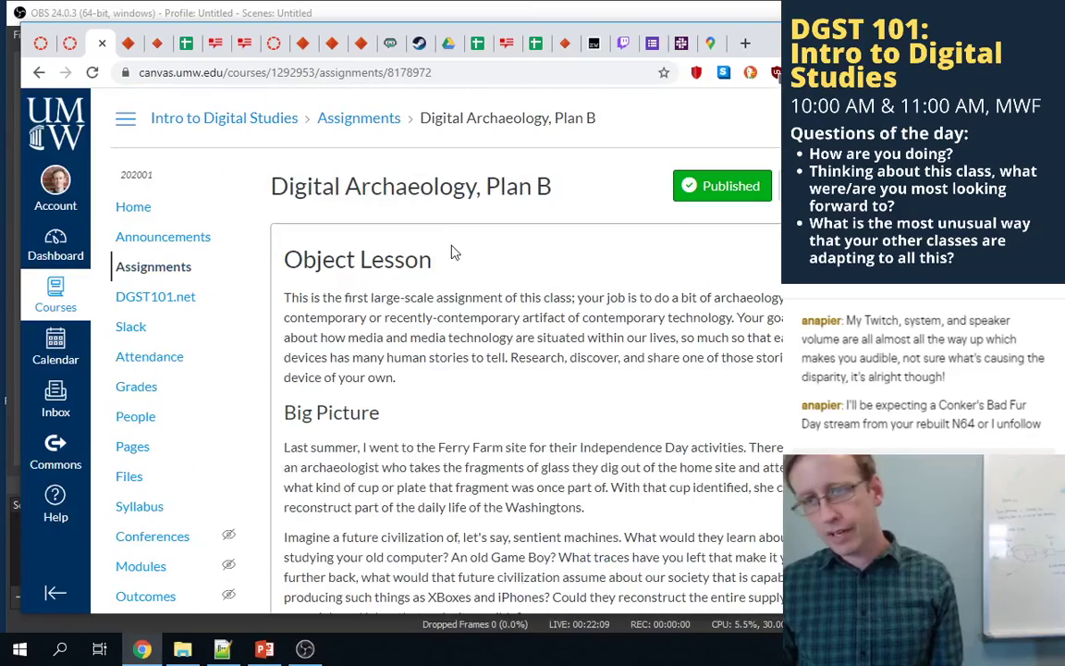
left_click(70, 46)
left_click(41, 45)
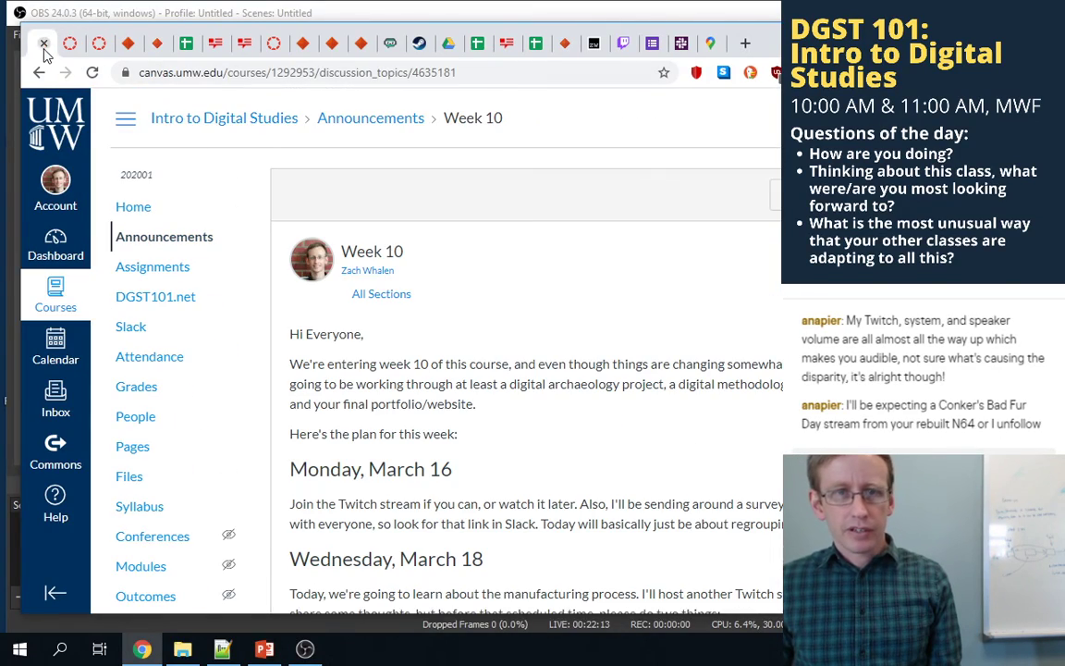
- Open the 'Mr. Daisey and the Apple Factory' link from the Week 10 announcement in a new tab
scroll(374, 340, "down", 3)
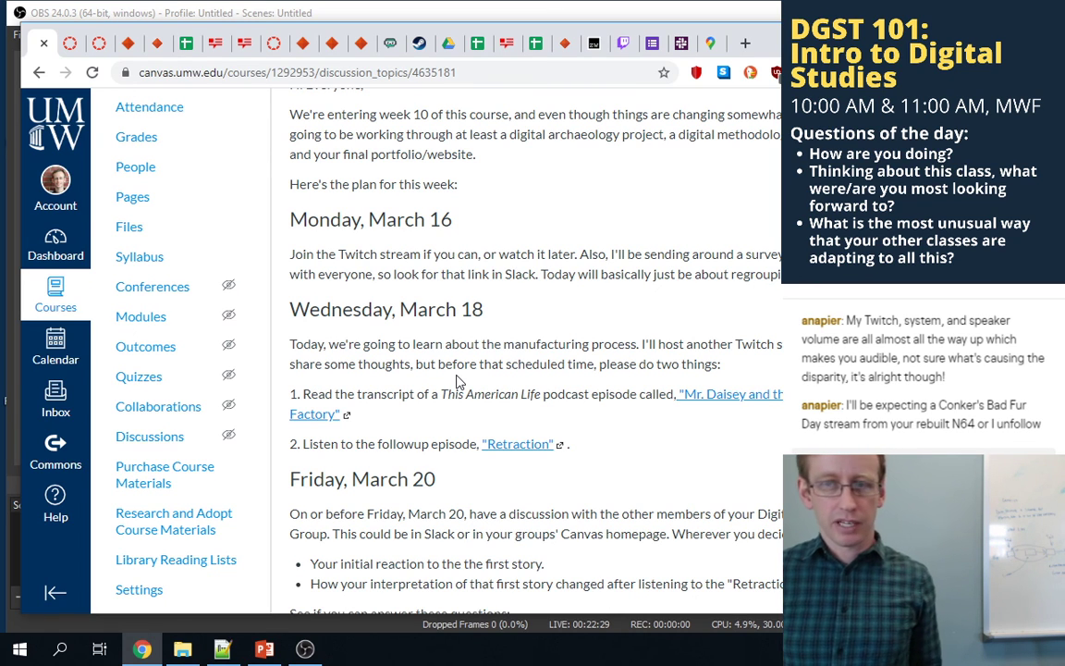
scroll(458, 378, "down", 2)
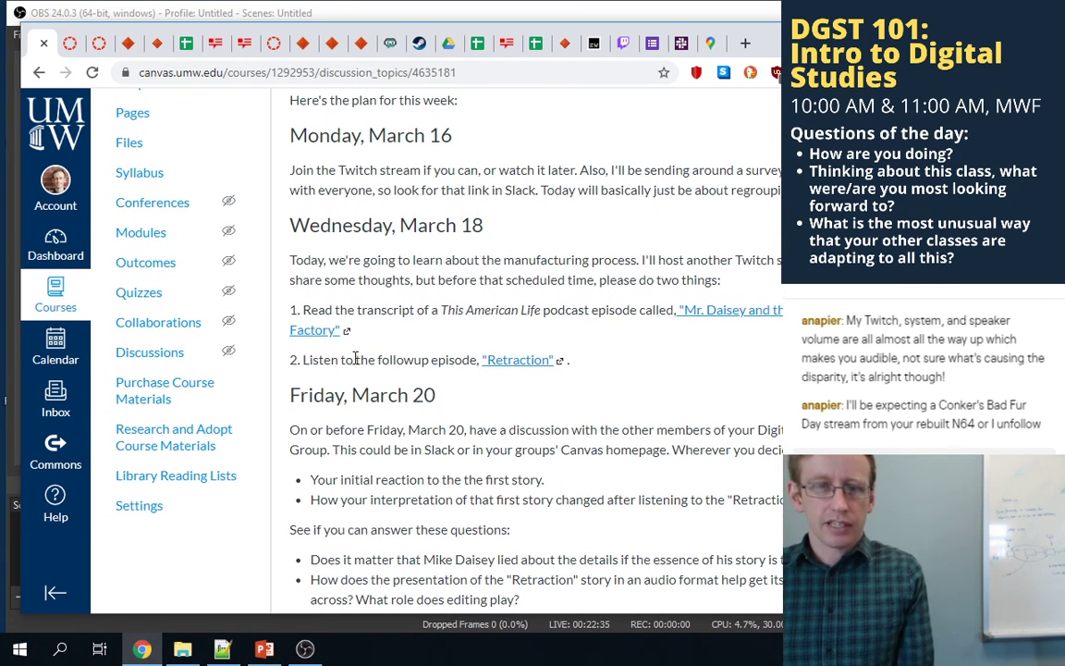
scroll(311, 356, "down", 4)
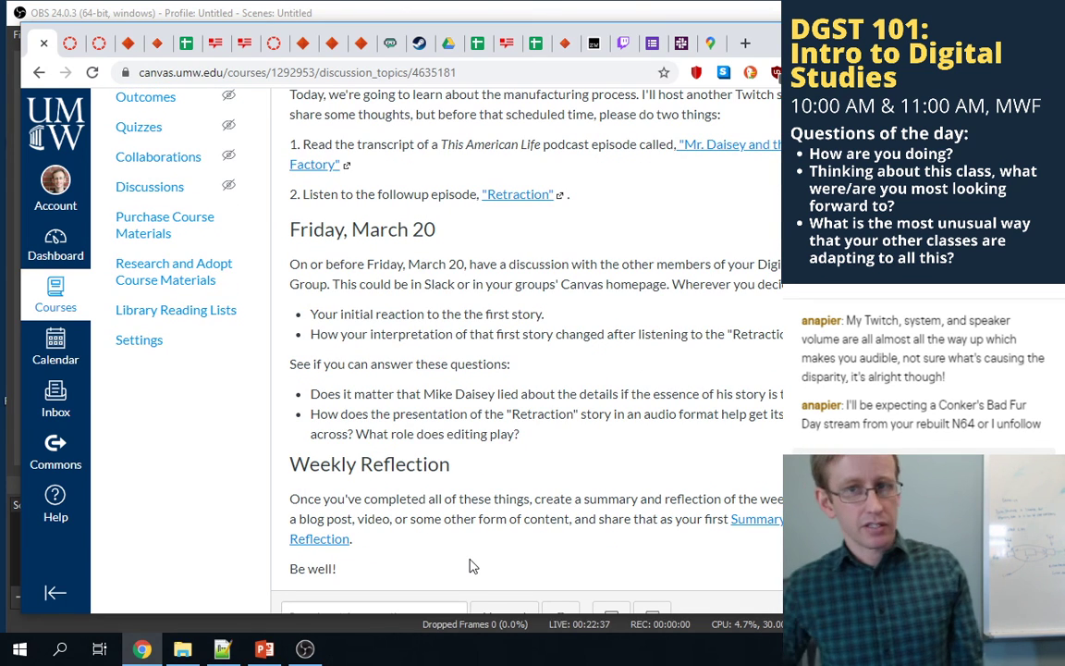
scroll(525, 453, "up", 2)
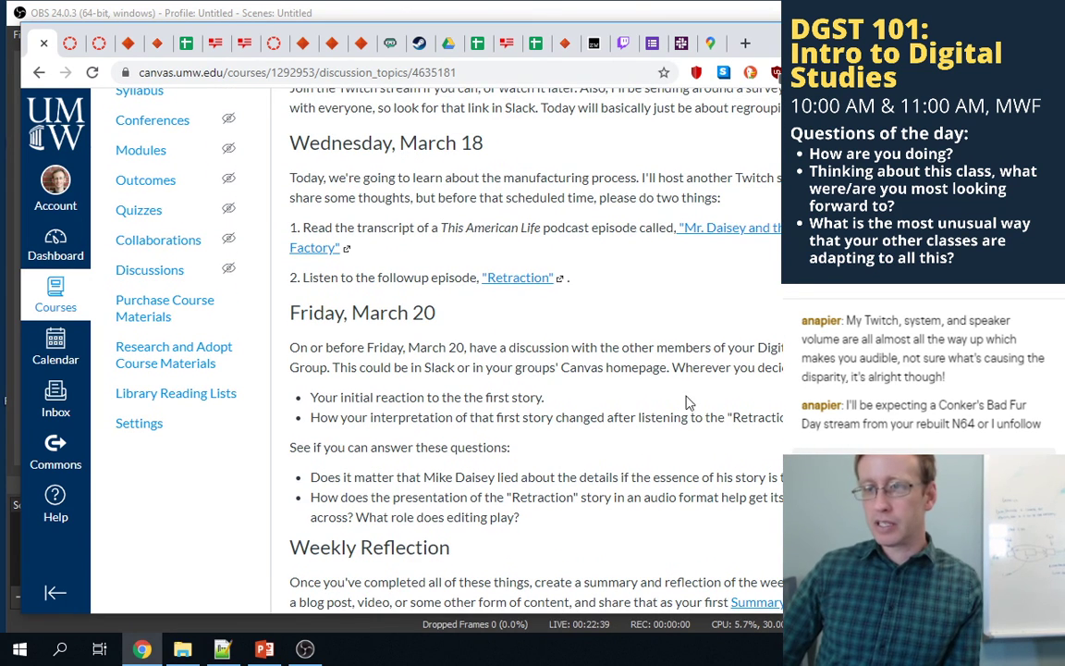
right_click(695, 229)
left_click(744, 235)
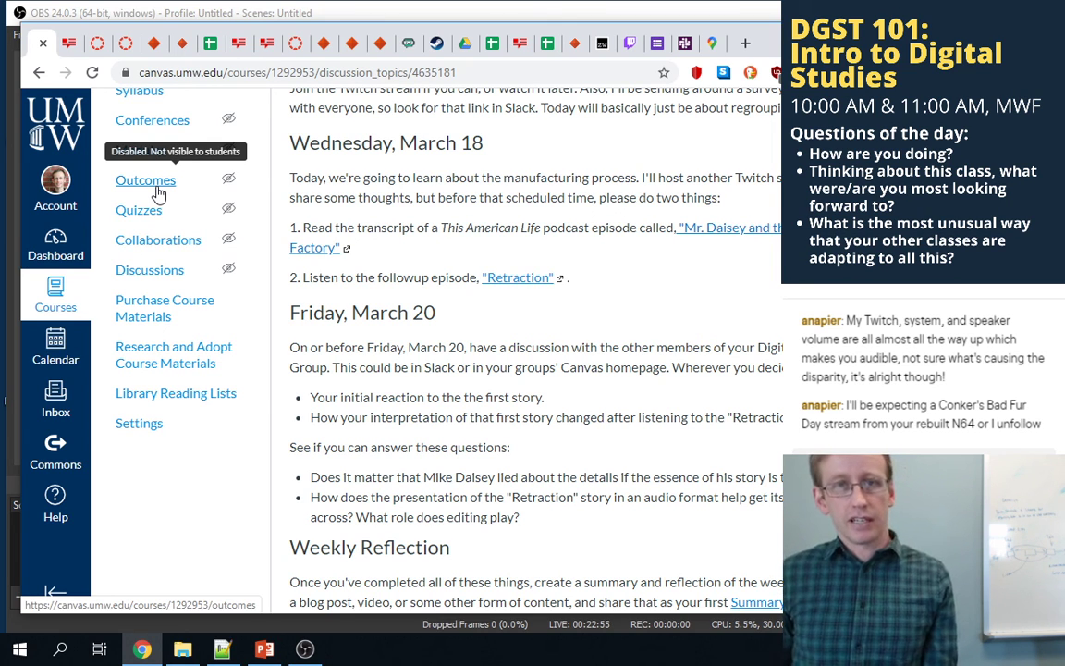
left_click(72, 51)
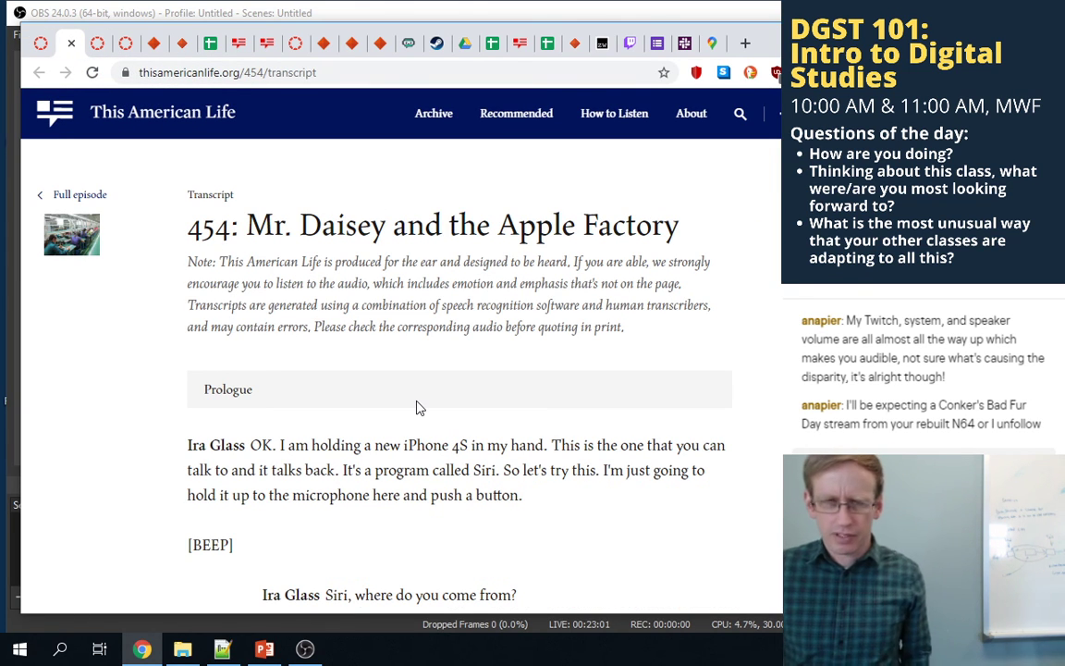
scroll(277, 379, "down", 5)
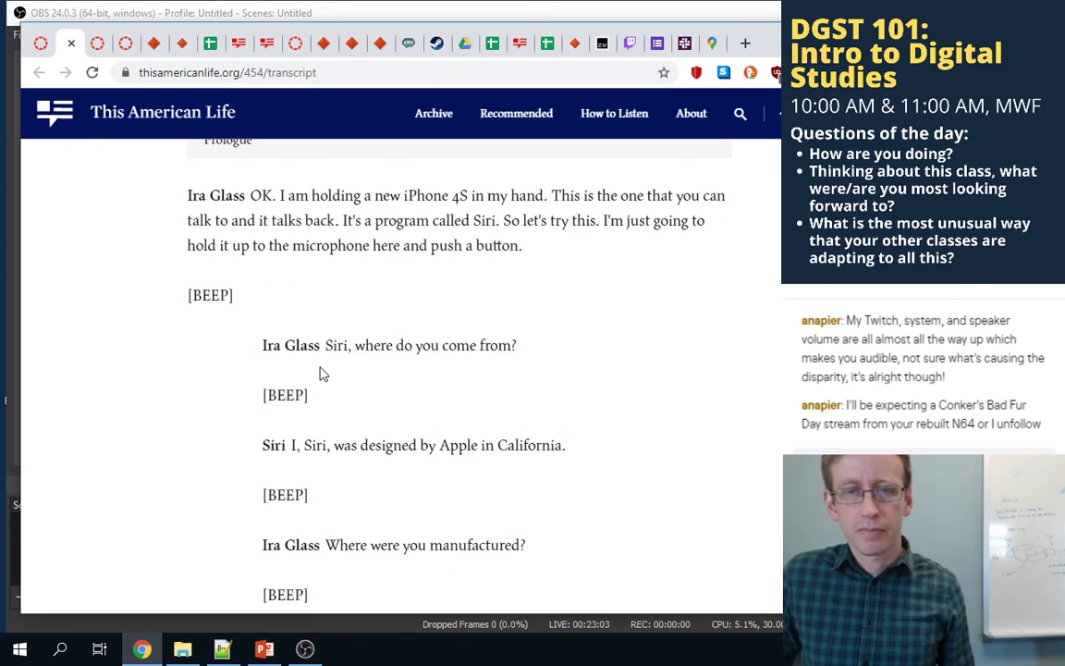
scroll(314, 365, "down", 5)
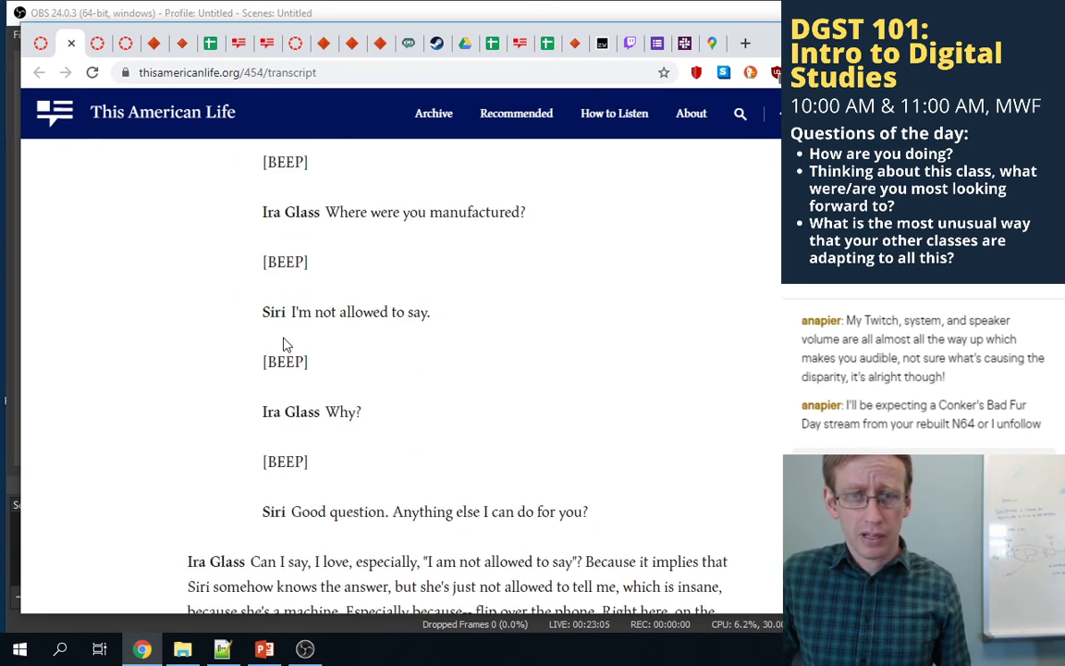
scroll(348, 340, "up", 7)
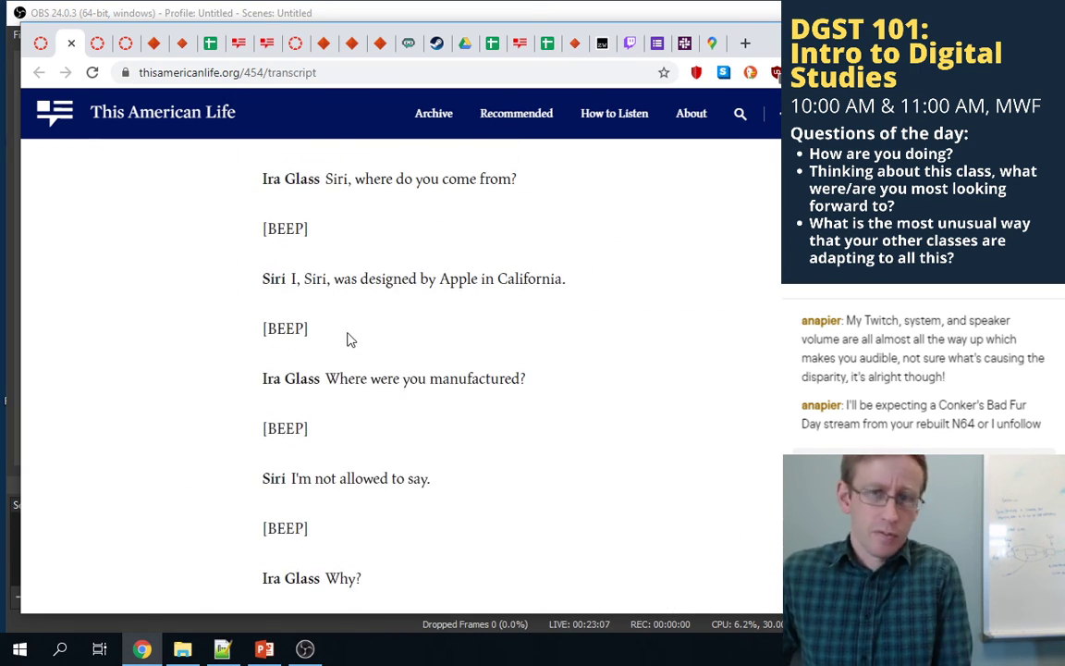
scroll(349, 340, "up", 3)
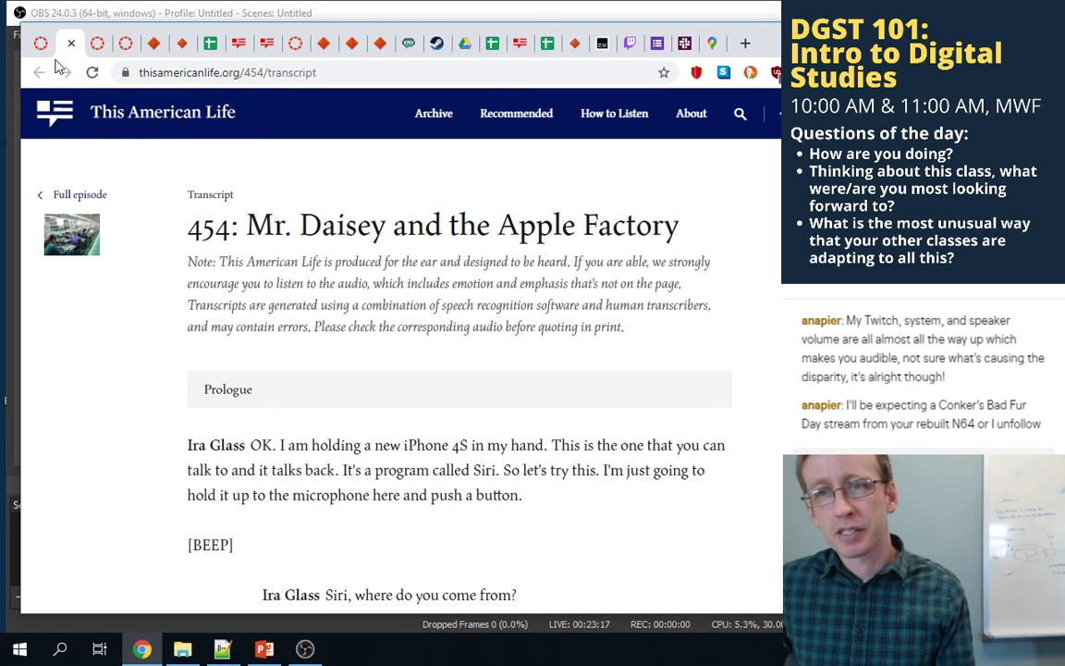
left_click(198, 71)
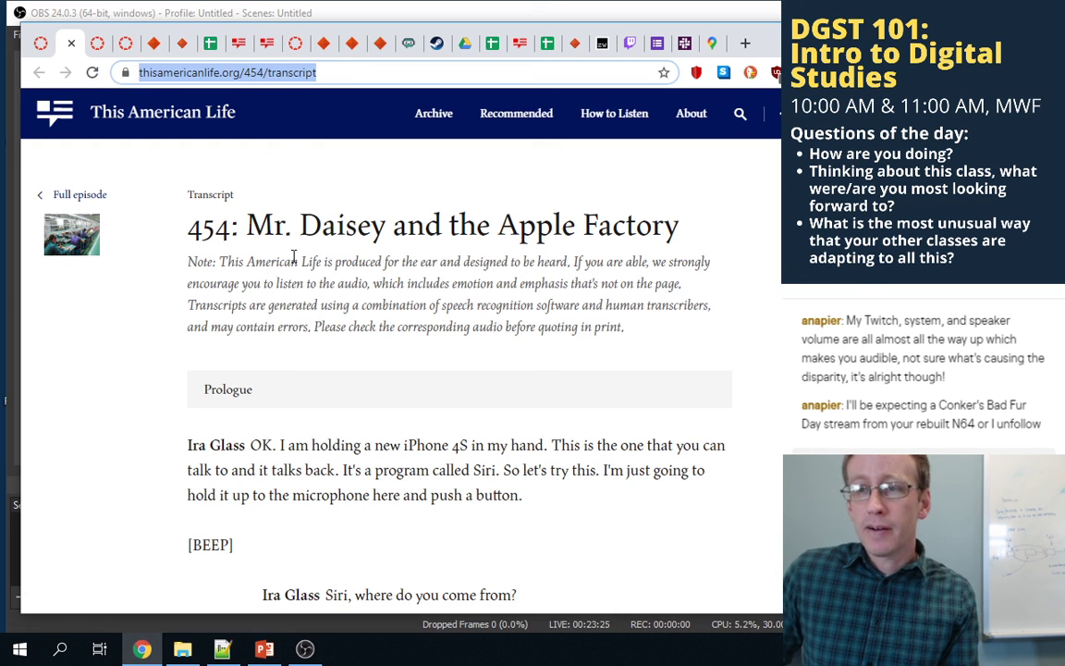
left_click_drag(227, 261, 367, 285)
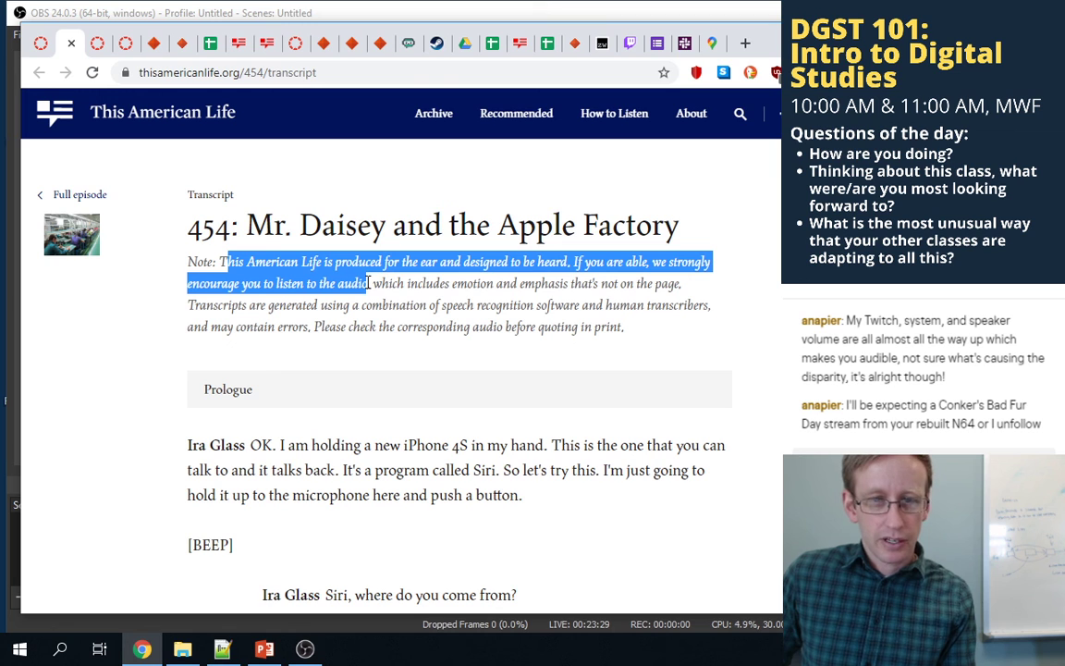
scroll(342, 305, "down", 2)
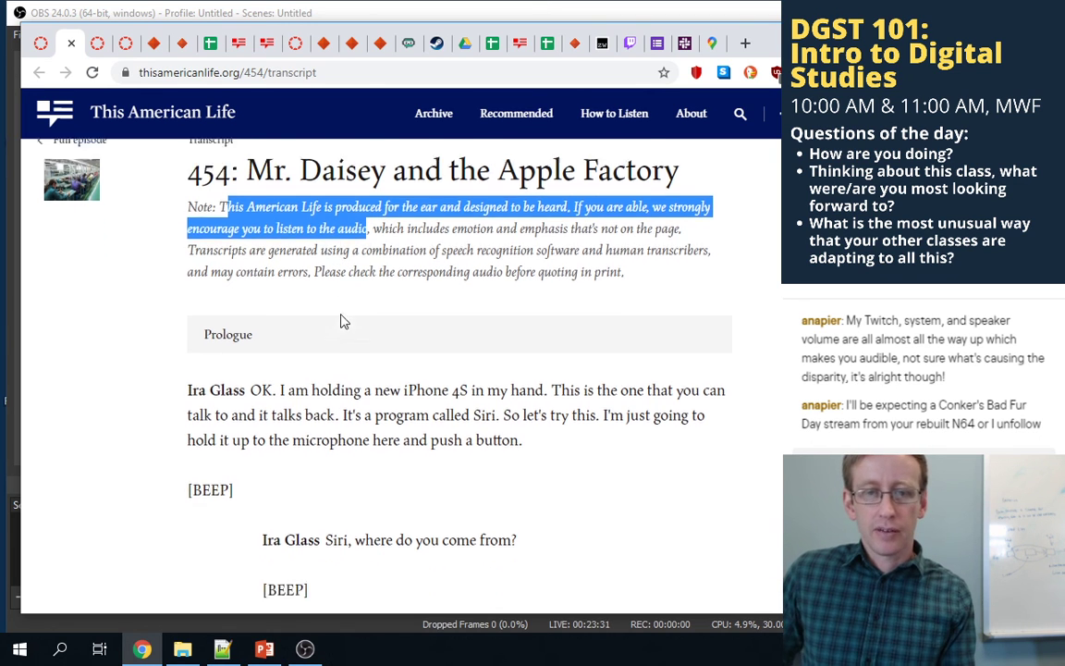
scroll(286, 238, "up", 2)
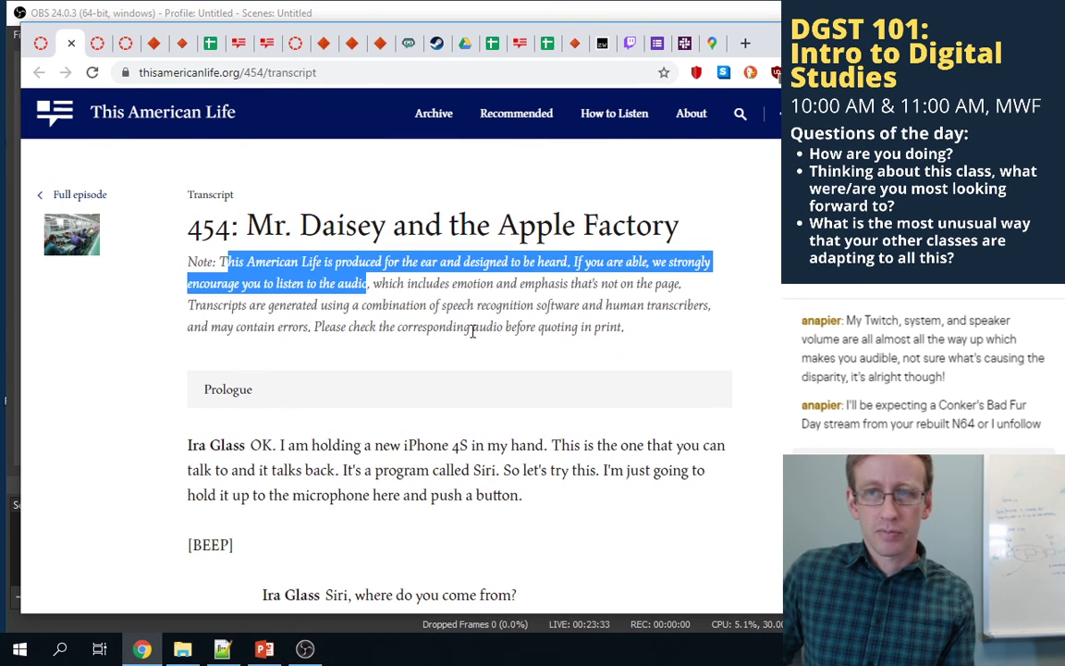
left_click(28, 43)
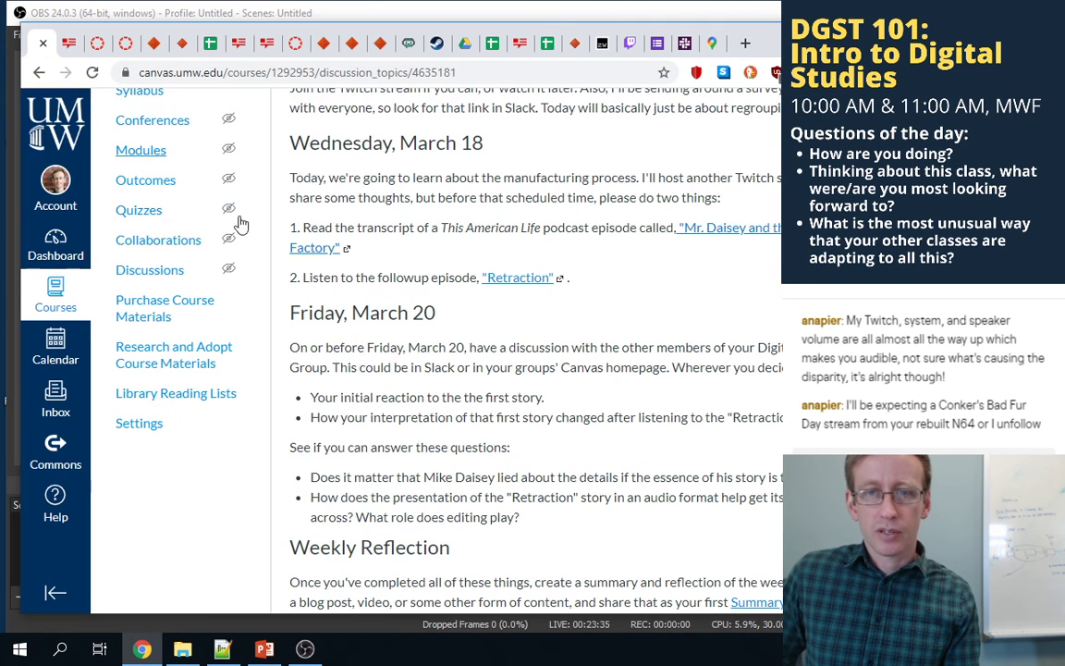
left_click(530, 283)
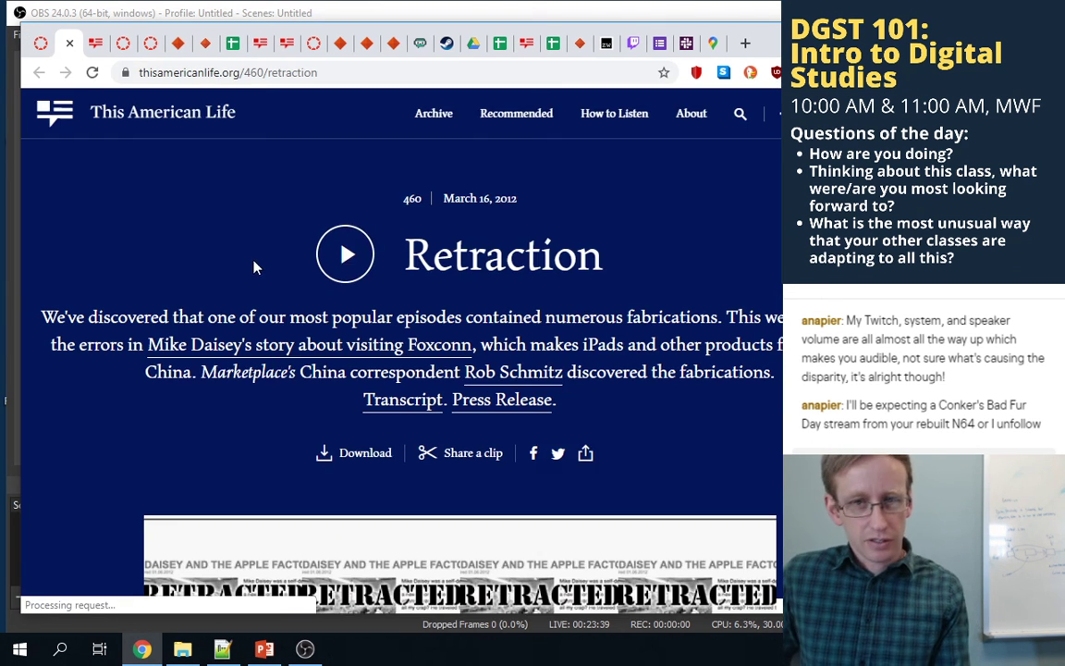
scroll(206, 287, "down", 1)
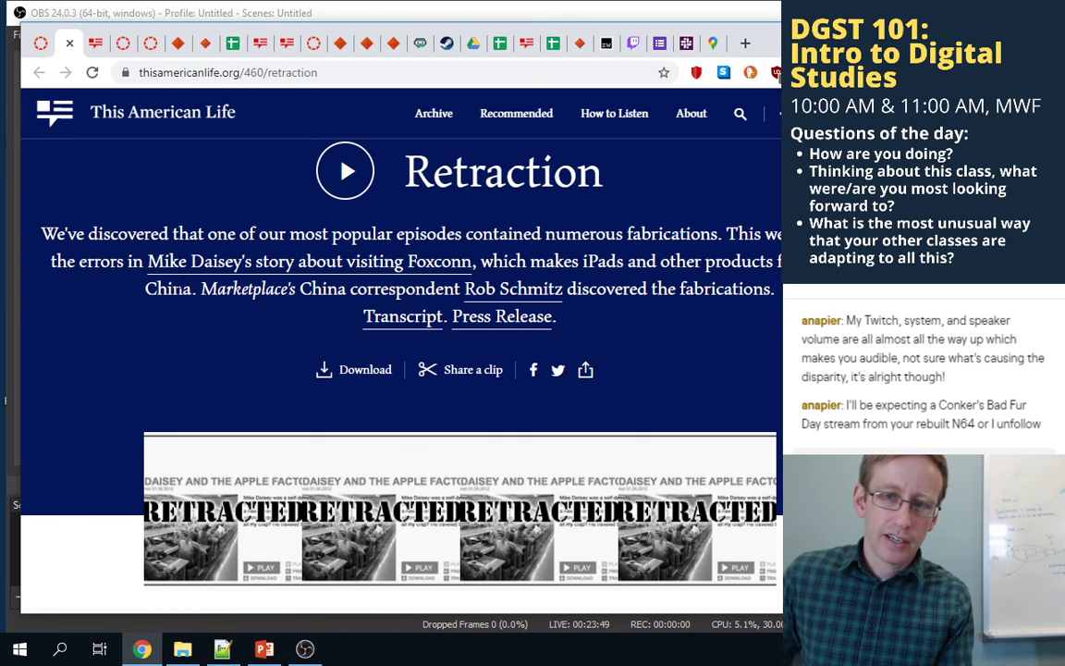
scroll(167, 278, "down", 1)
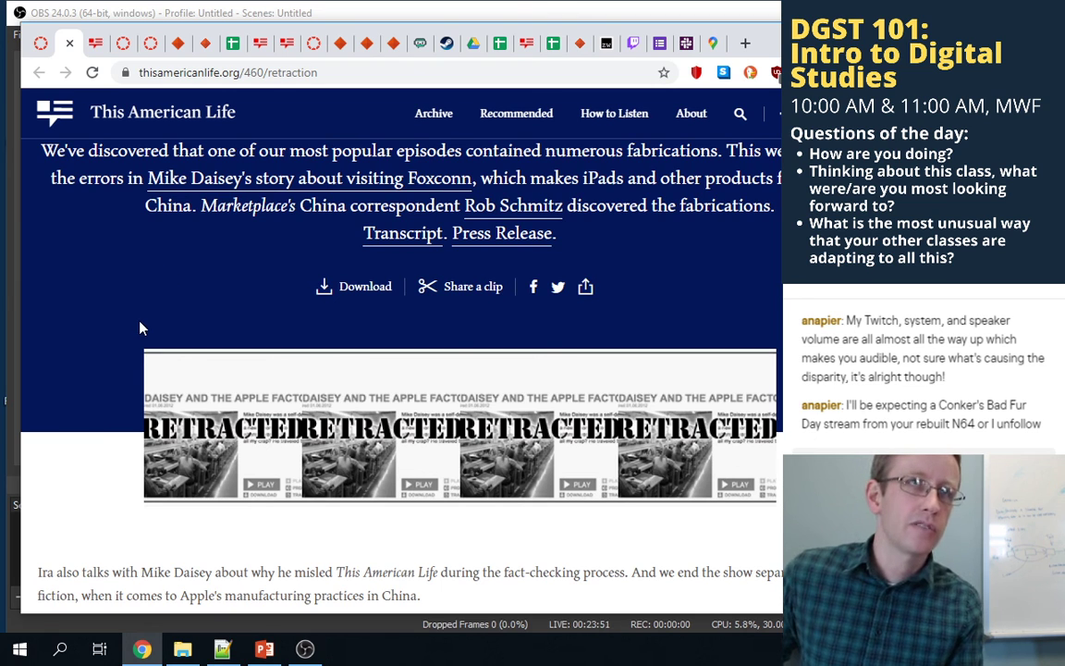
scroll(173, 315, "up", 2)
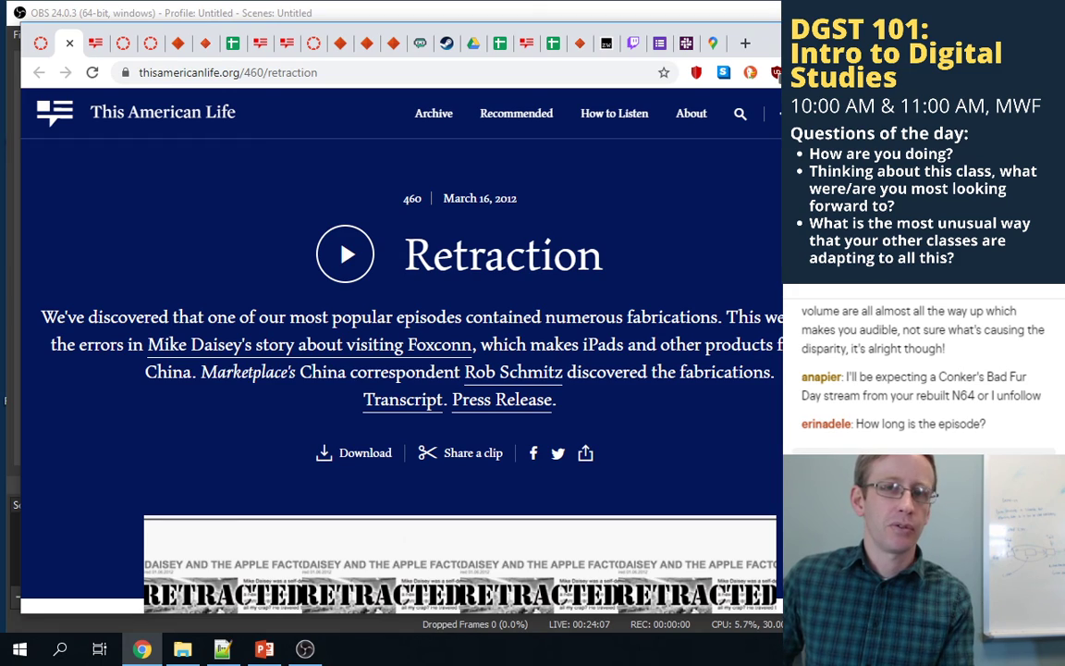
scroll(674, 473, "down", 3)
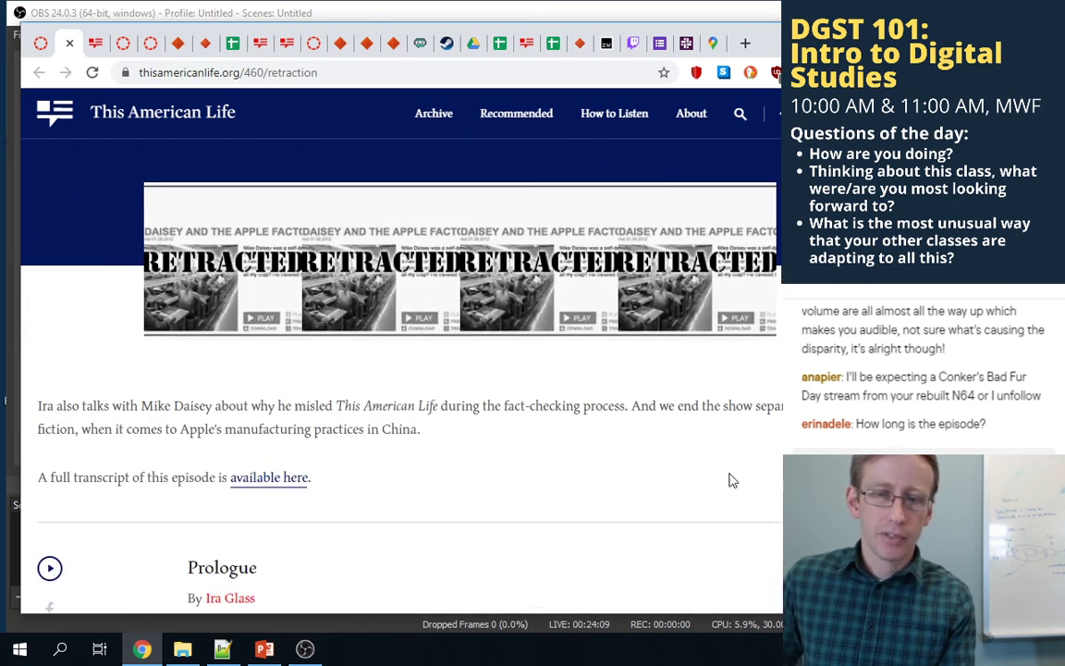
scroll(528, 406, "down", 10)
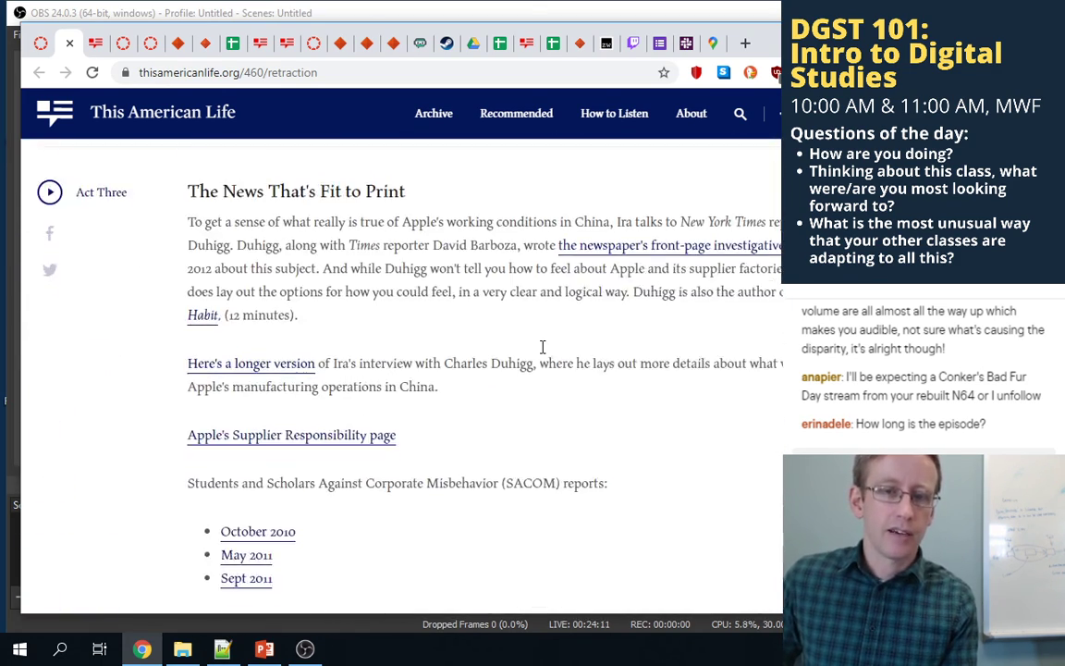
scroll(543, 347, "down", 2)
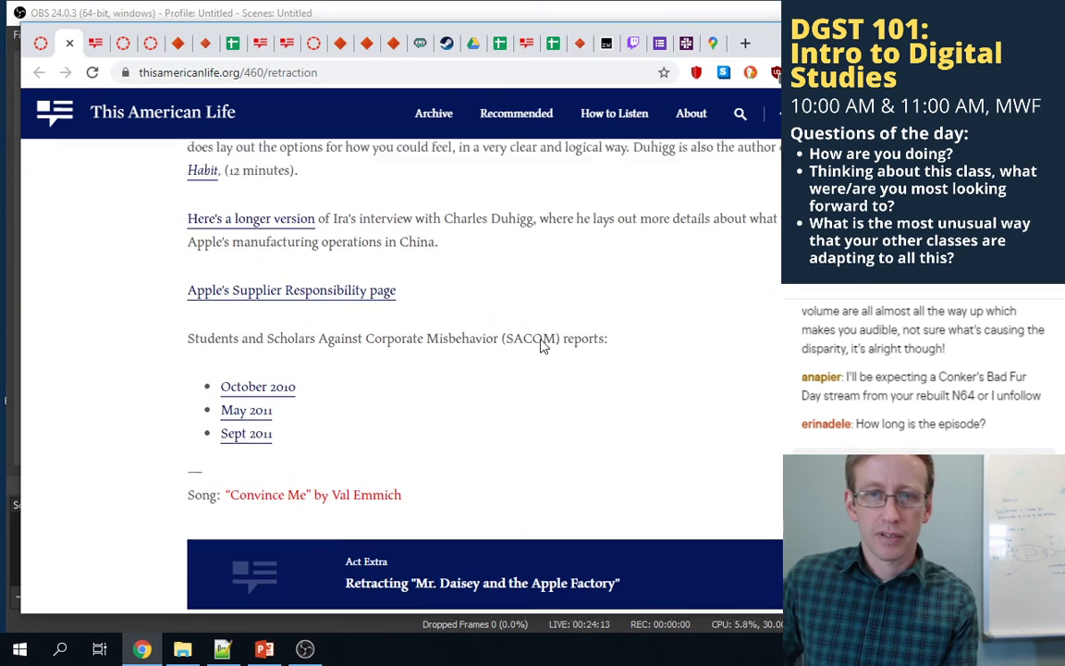
scroll(542, 344, "up", 5)
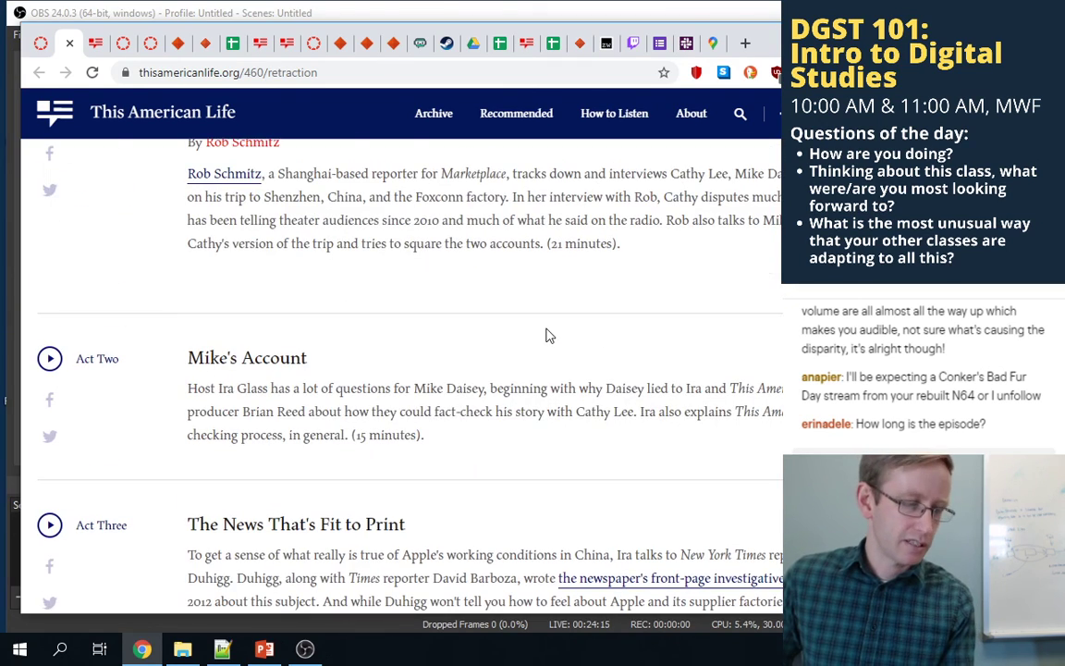
scroll(561, 314, "up", 5)
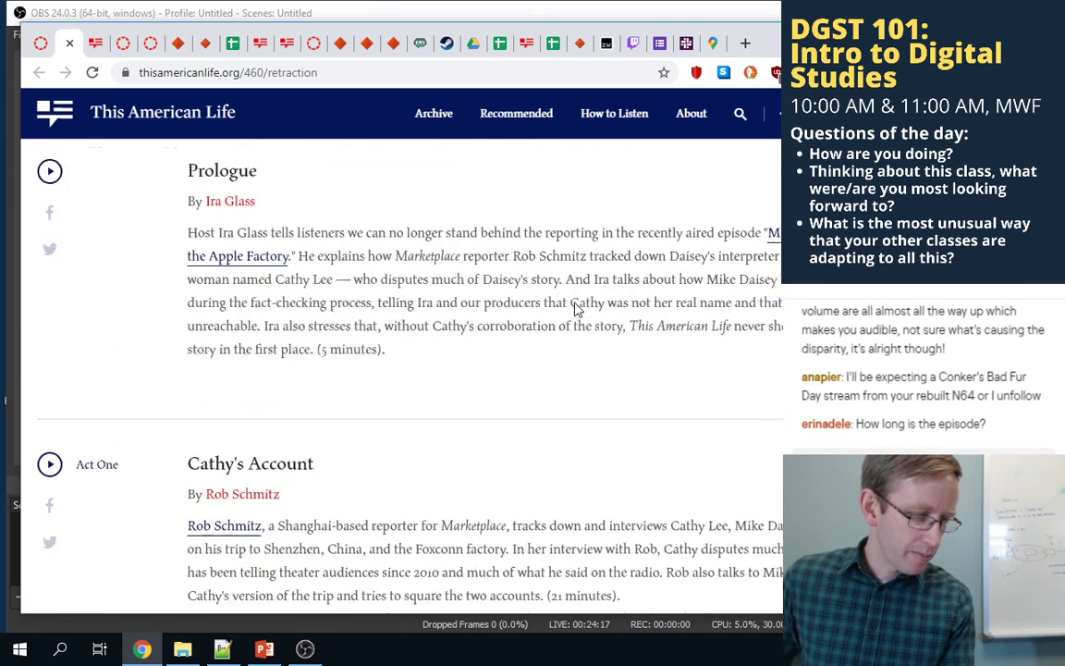
scroll(574, 302, "up", 5)
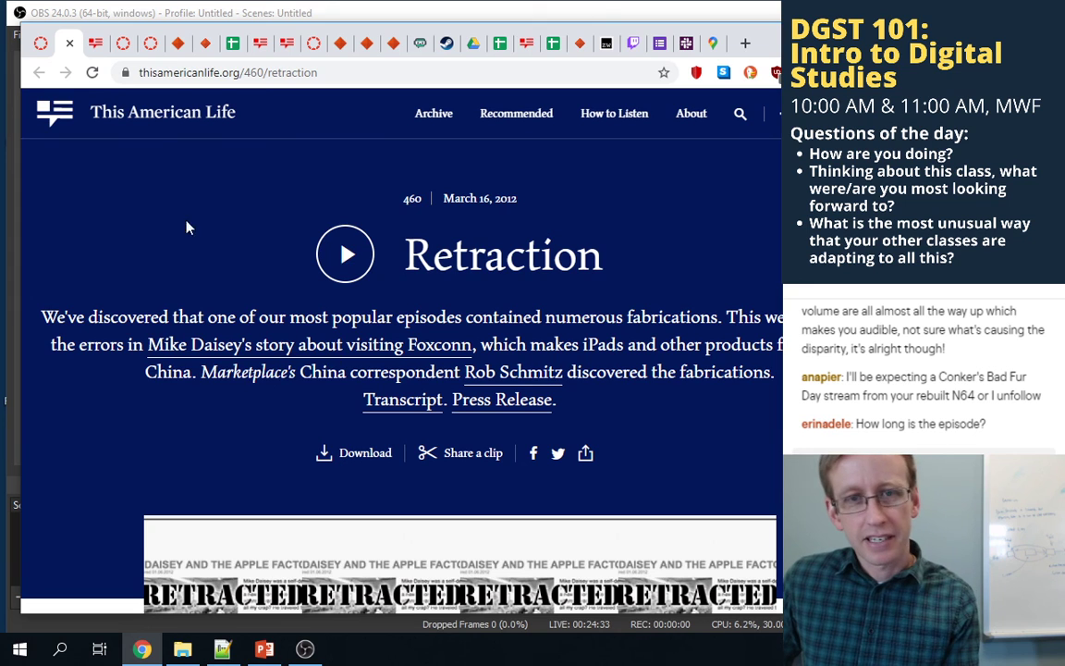
- Close the 454 transcript, collapse group 1.1's three discussion sections, and return to Retraction
left_click(88, 39)
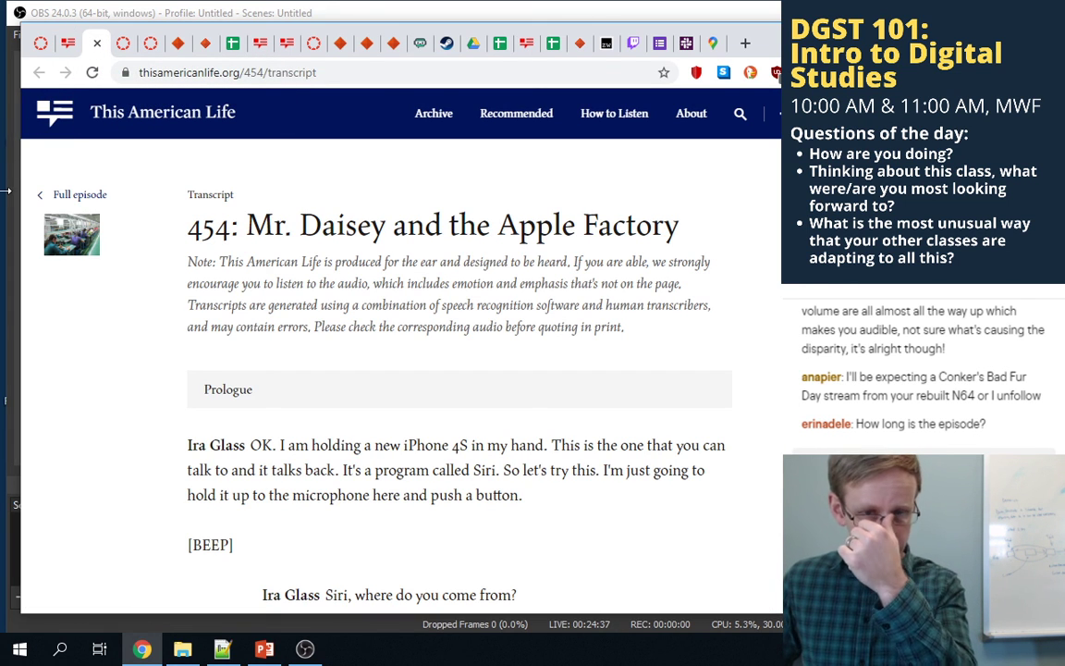
left_click(96, 43)
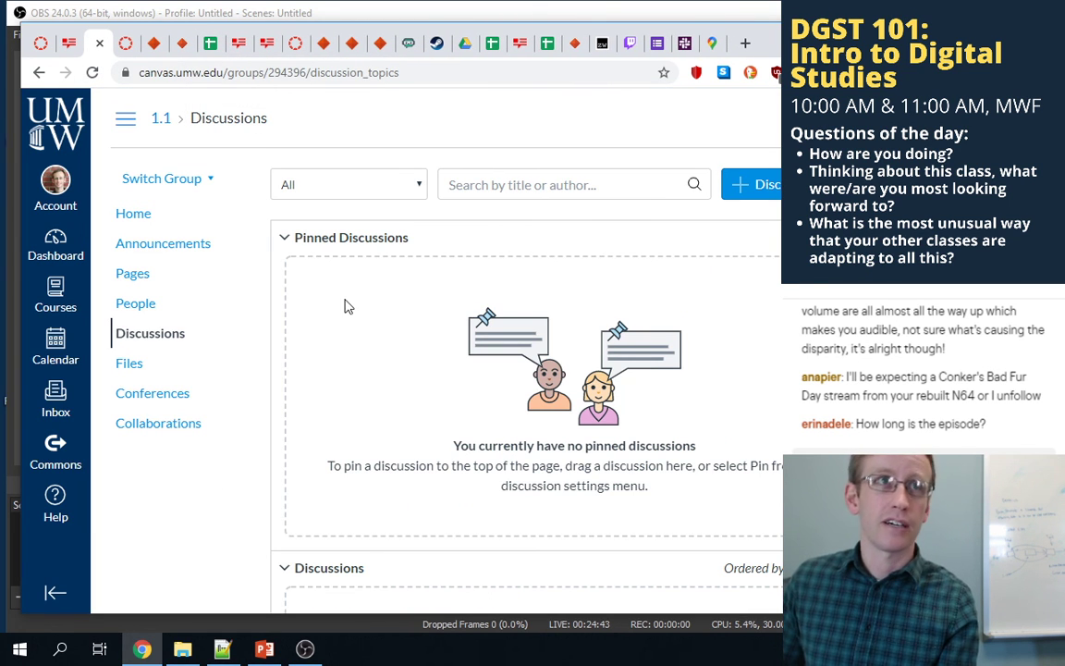
left_click(314, 242)
left_click(301, 276)
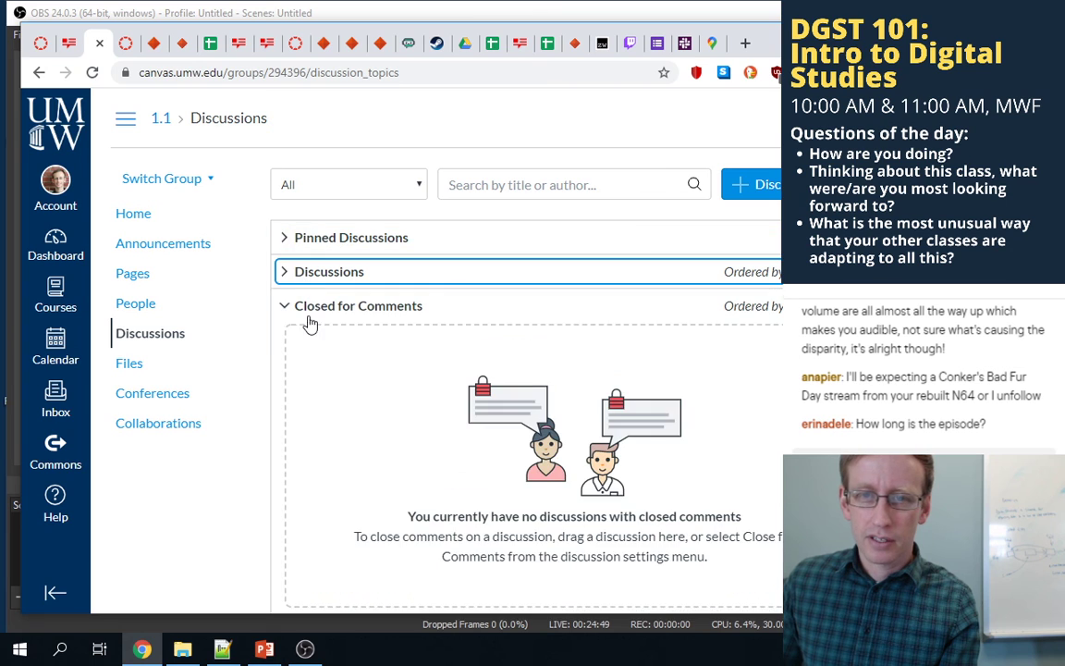
left_click(308, 314)
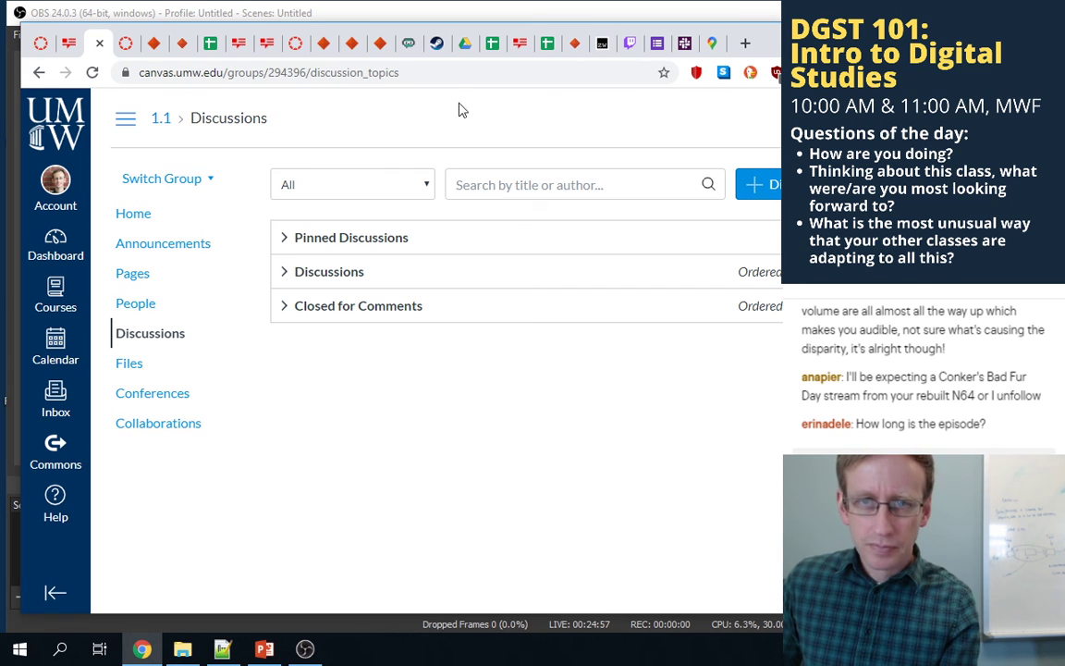
left_click(72, 43)
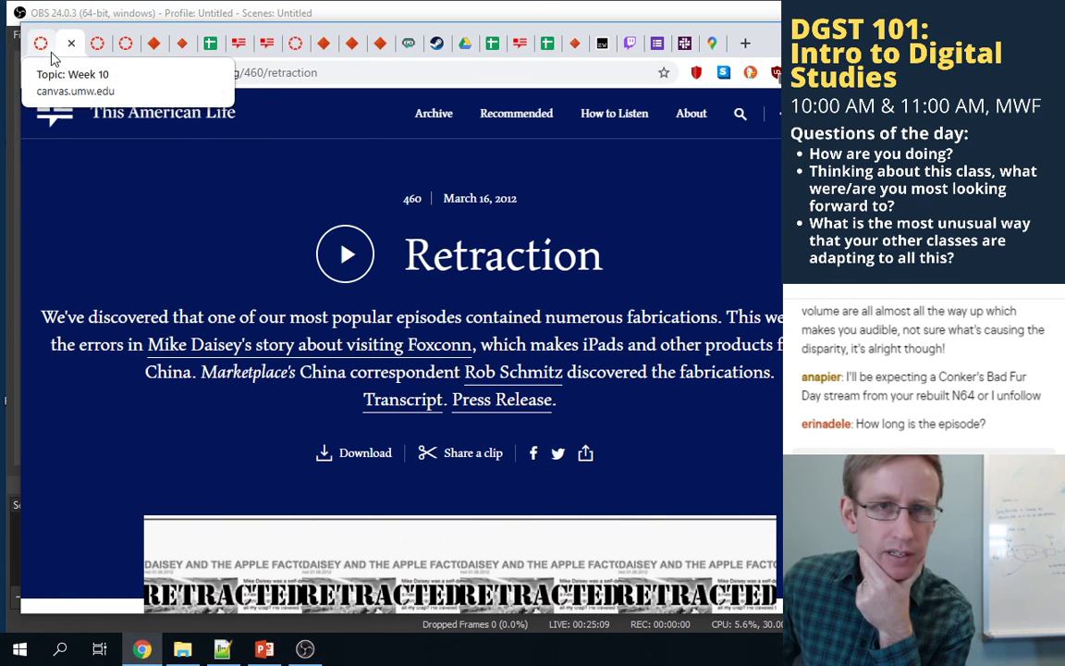
- Review the Week 10 announcement, then navigate back from group 1.1 to the Digital Culture Groups list
left_click(41, 42)
scroll(352, 351, "down", 2)
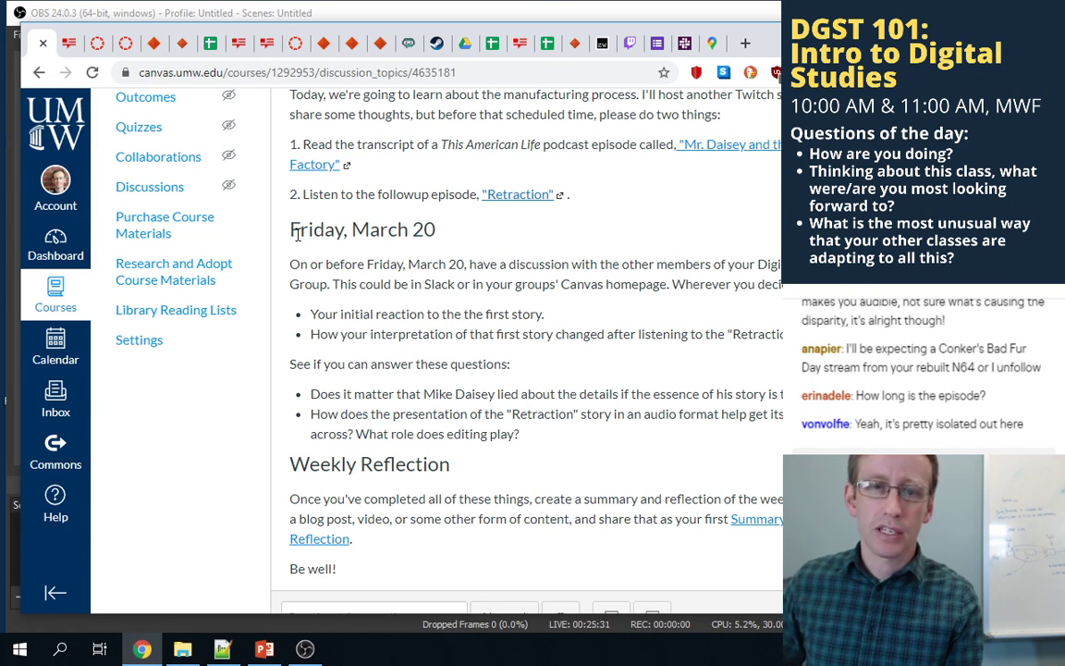
scroll(297, 235, "up", 5)
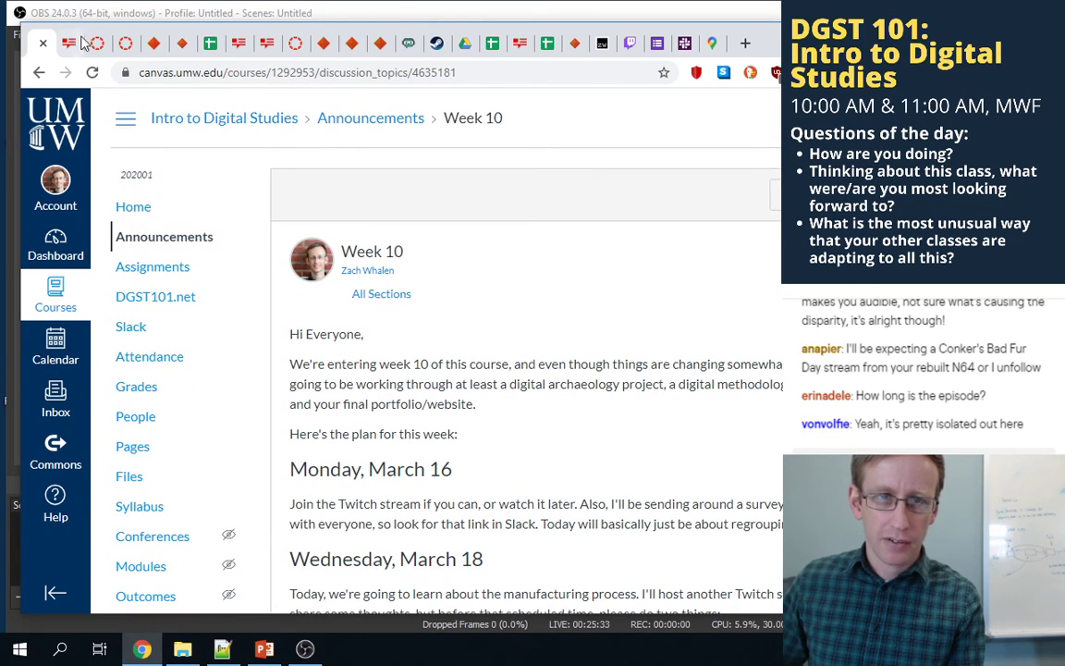
left_click(111, 53)
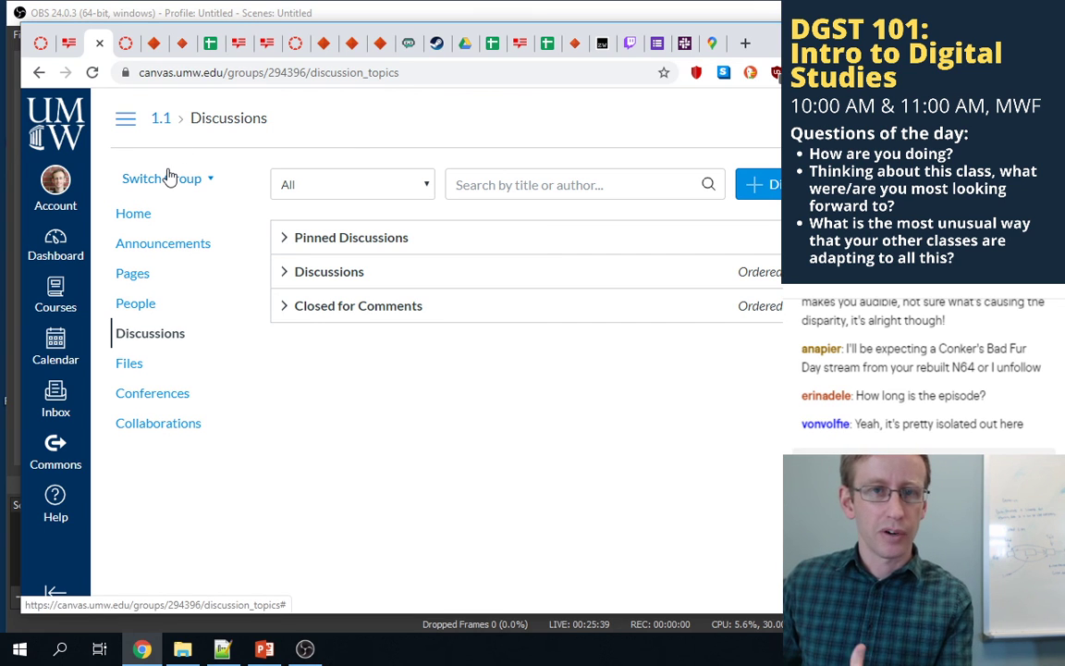
left_click(38, 72)
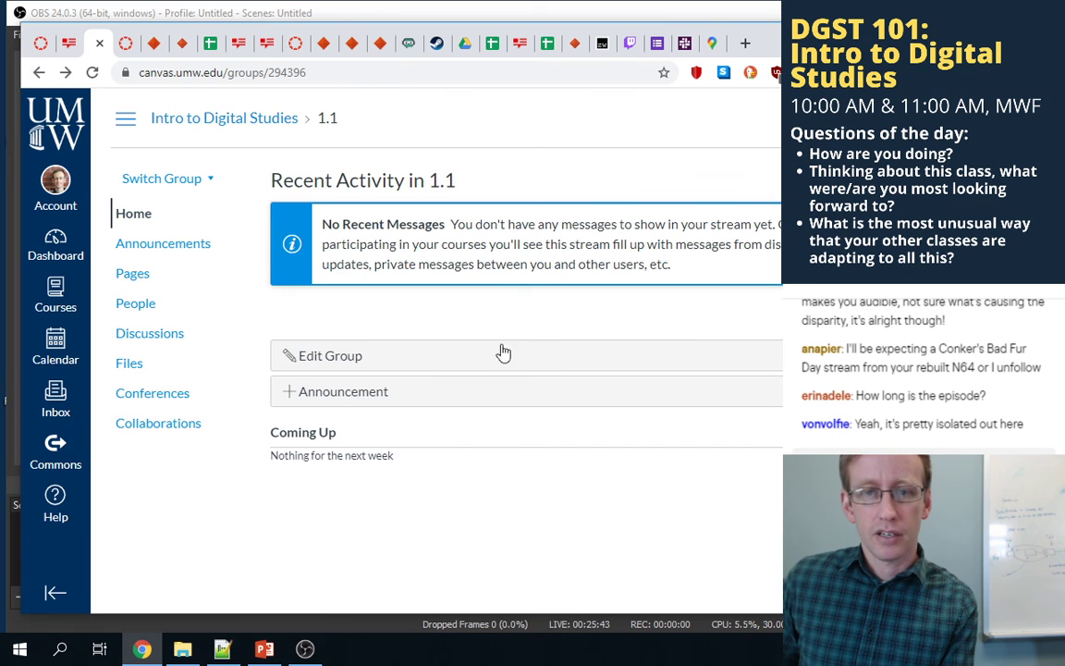
left_click(35, 72)
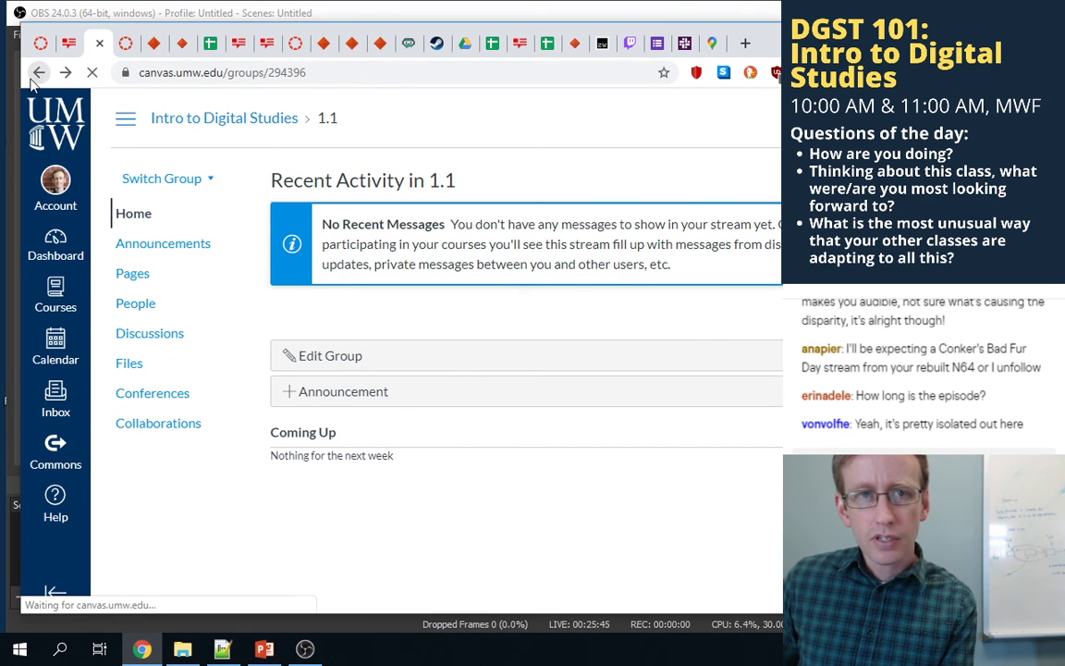
left_click(37, 73)
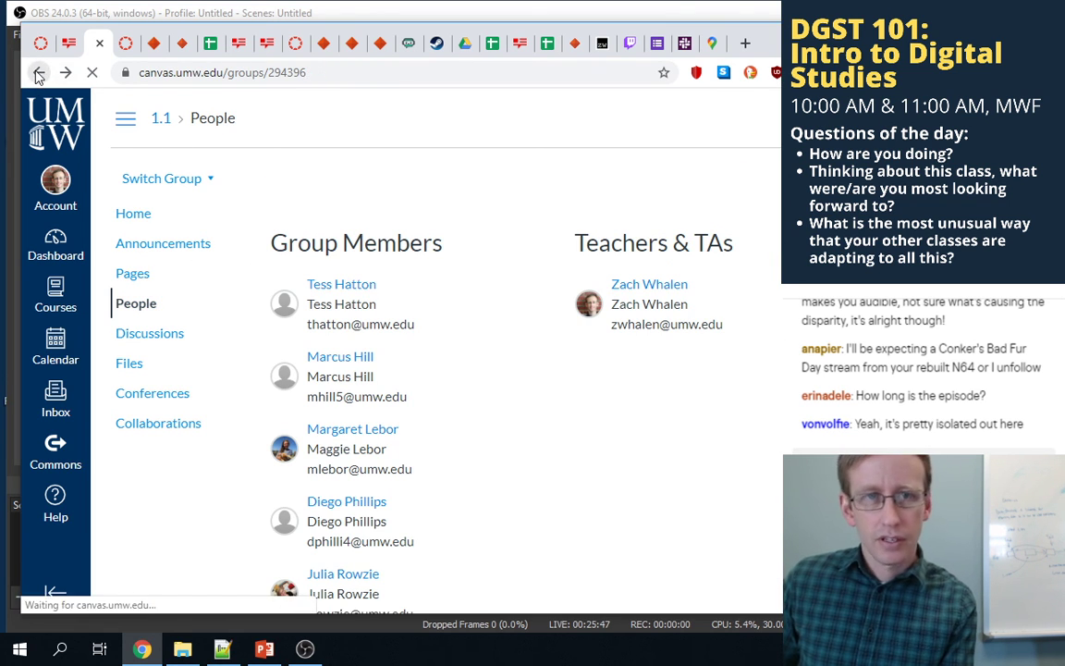
left_click(38, 73)
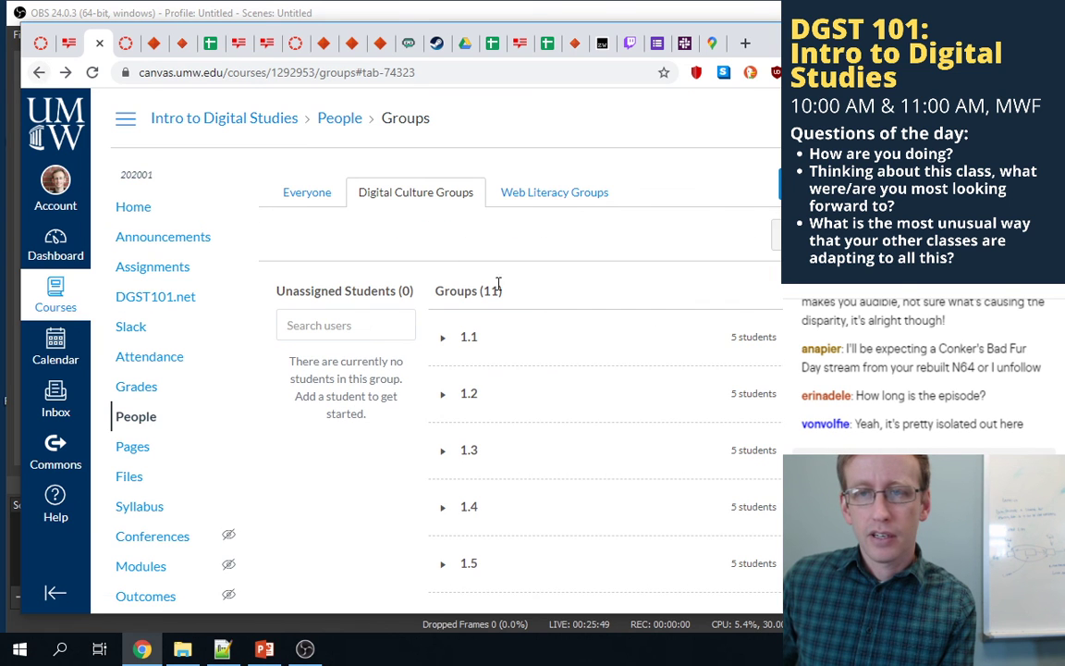
scroll(551, 361, "down", 4)
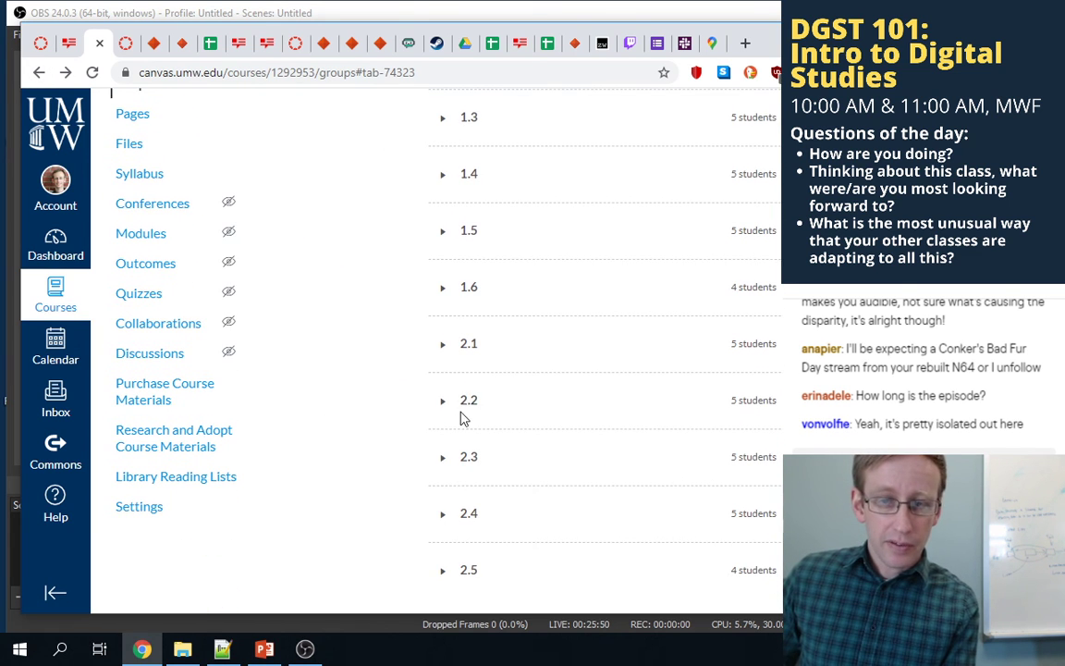
- Visit group 2.1 and open its empty Discussions page
left_click(445, 349)
left_click(786, 343)
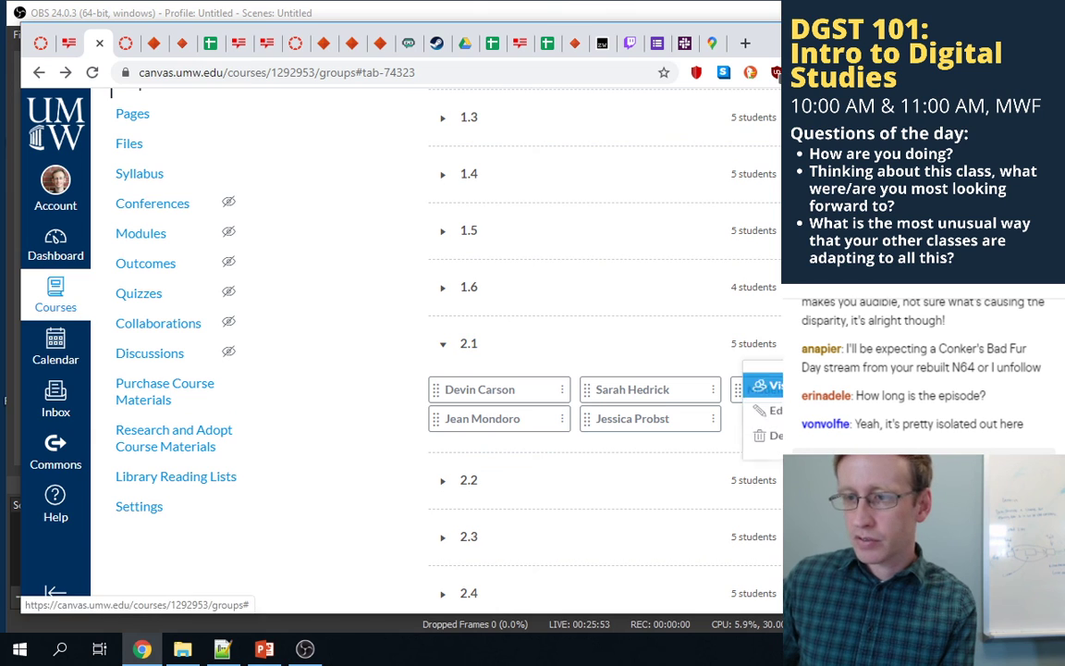
left_click(134, 330)
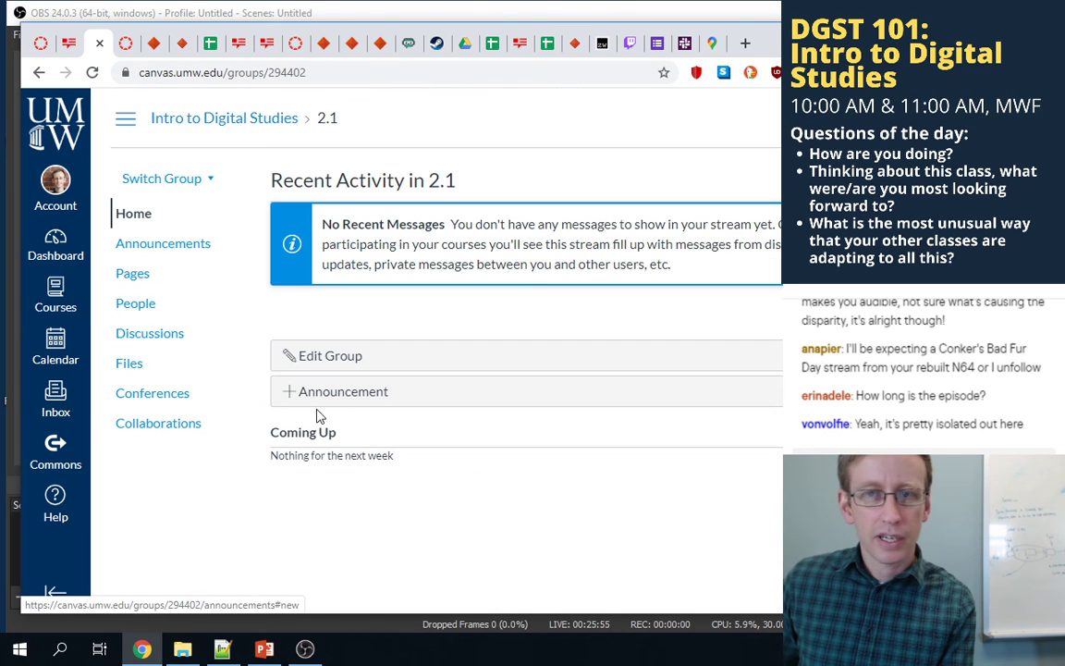
left_click(143, 333)
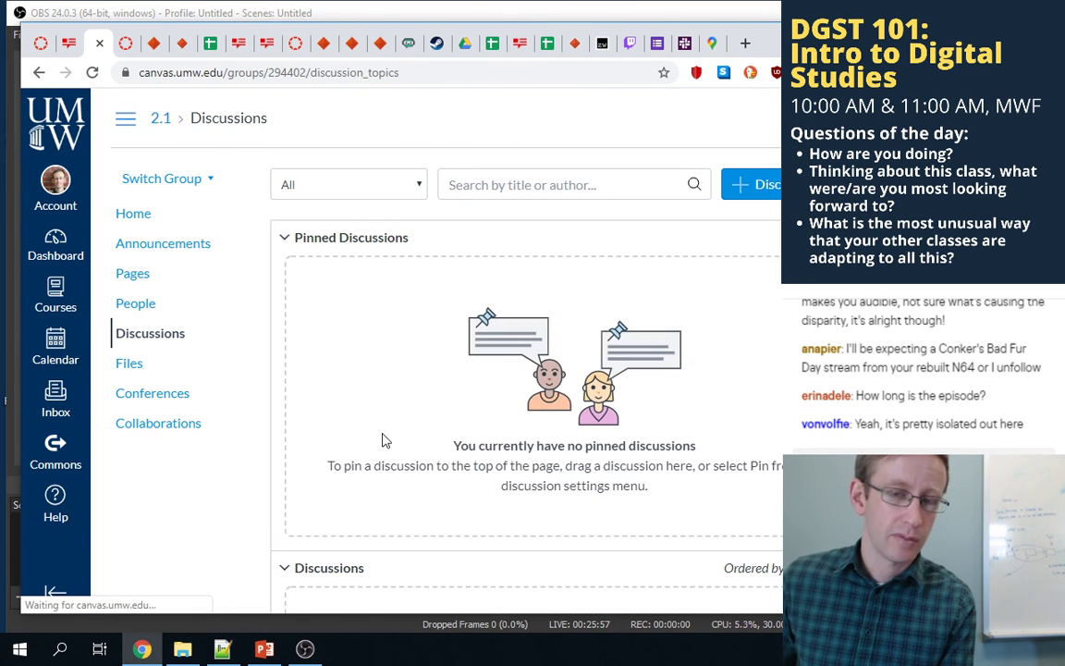
scroll(363, 382, "down", 2)
scroll(364, 382, "down", 4)
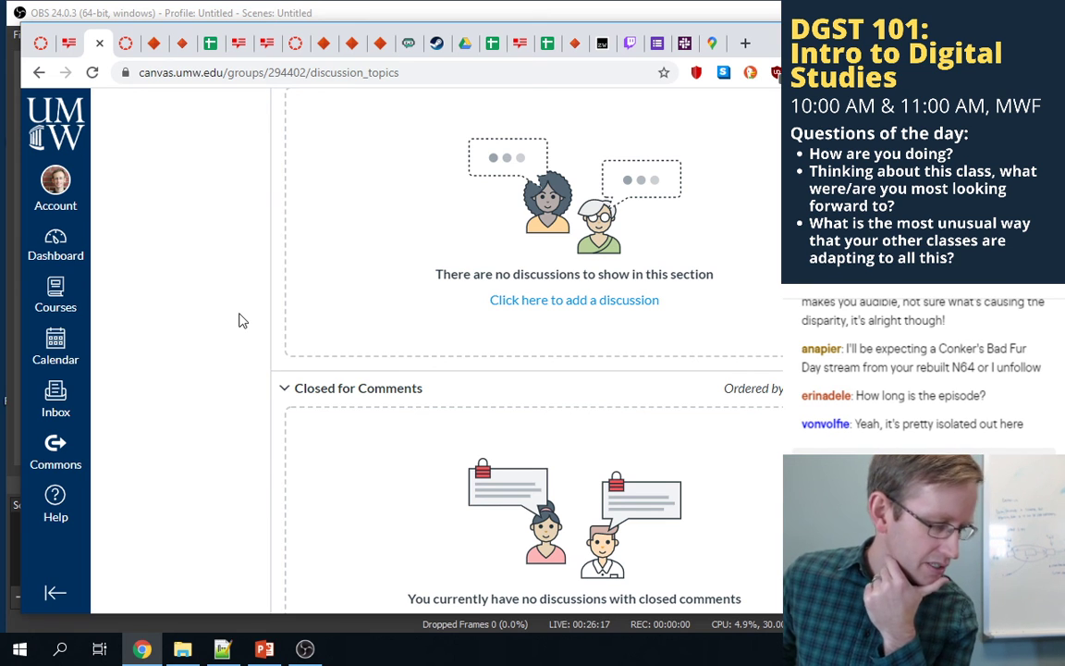
- On the Retraction episode page, highlight the act lengths: Act Three 12, Act Two 15, Act One 21 minutes
left_click(239, 43)
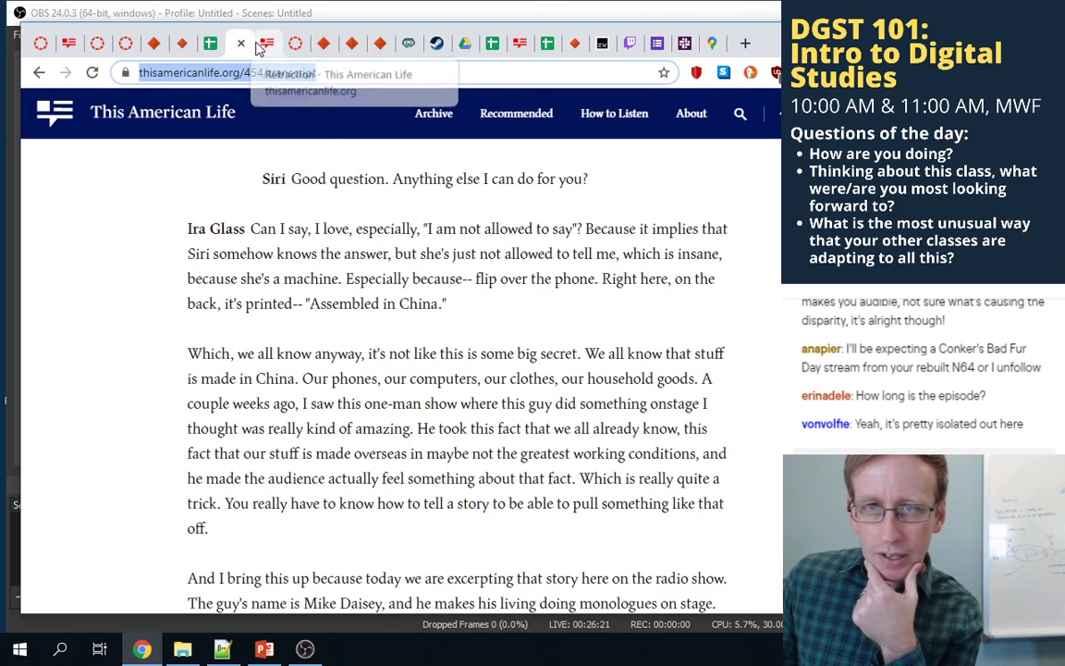
left_click(262, 44)
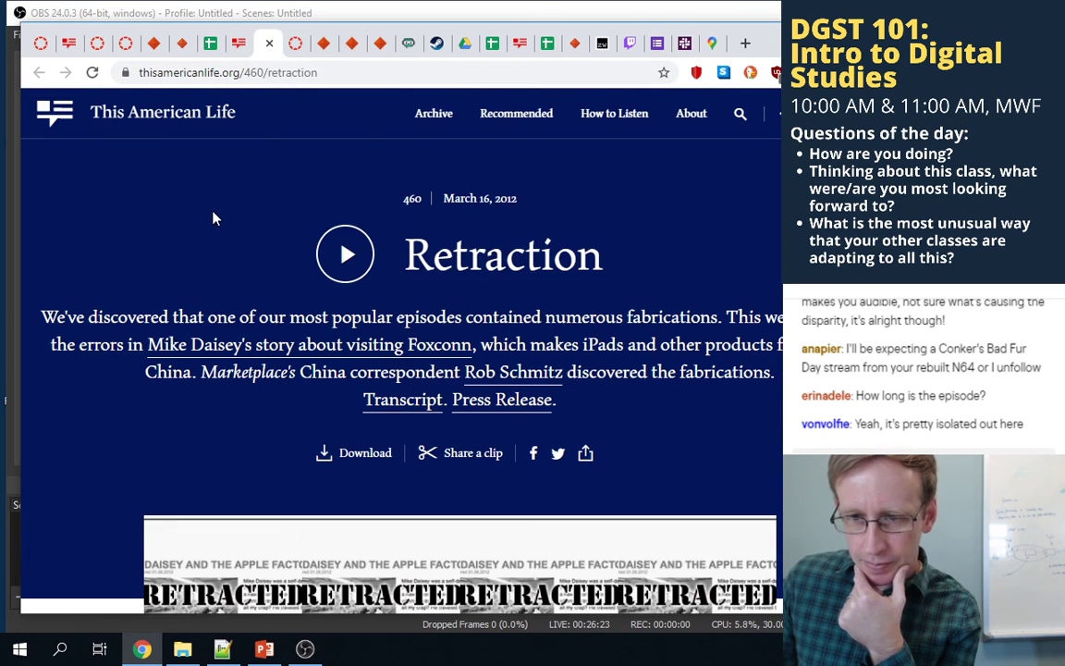
scroll(211, 222, "down", 12)
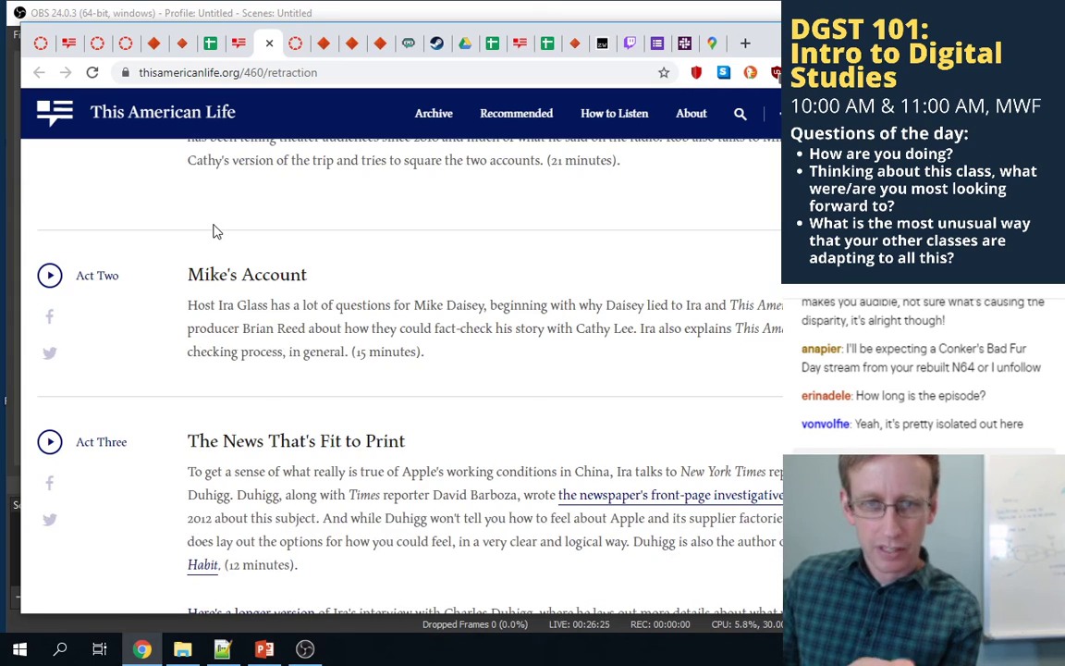
scroll(212, 231, "down", 8)
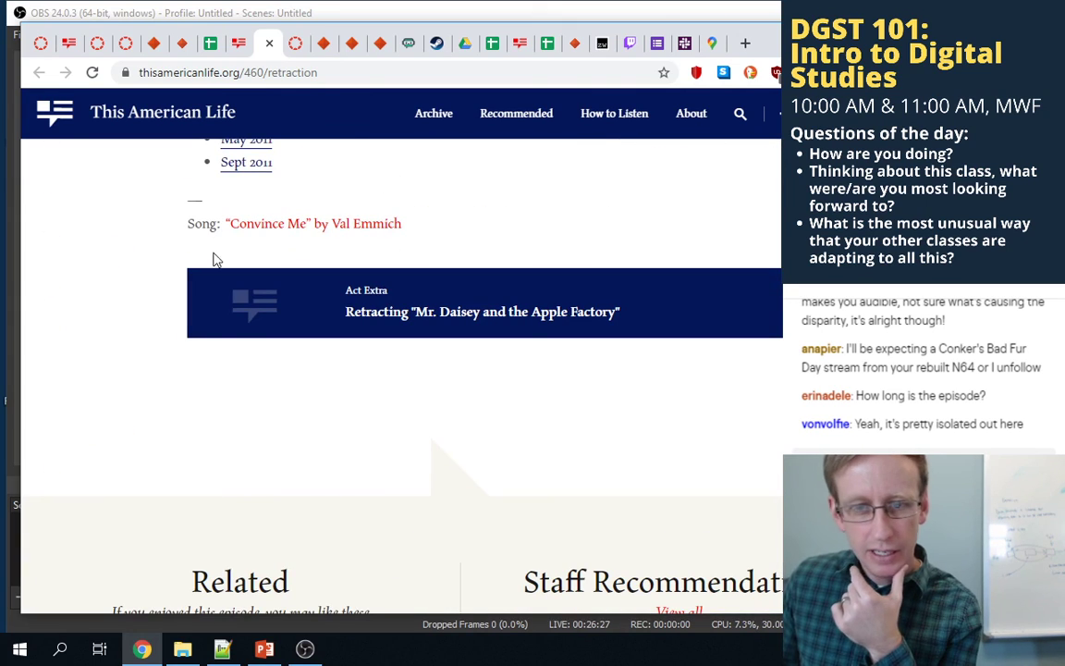
scroll(192, 256, "up", 5)
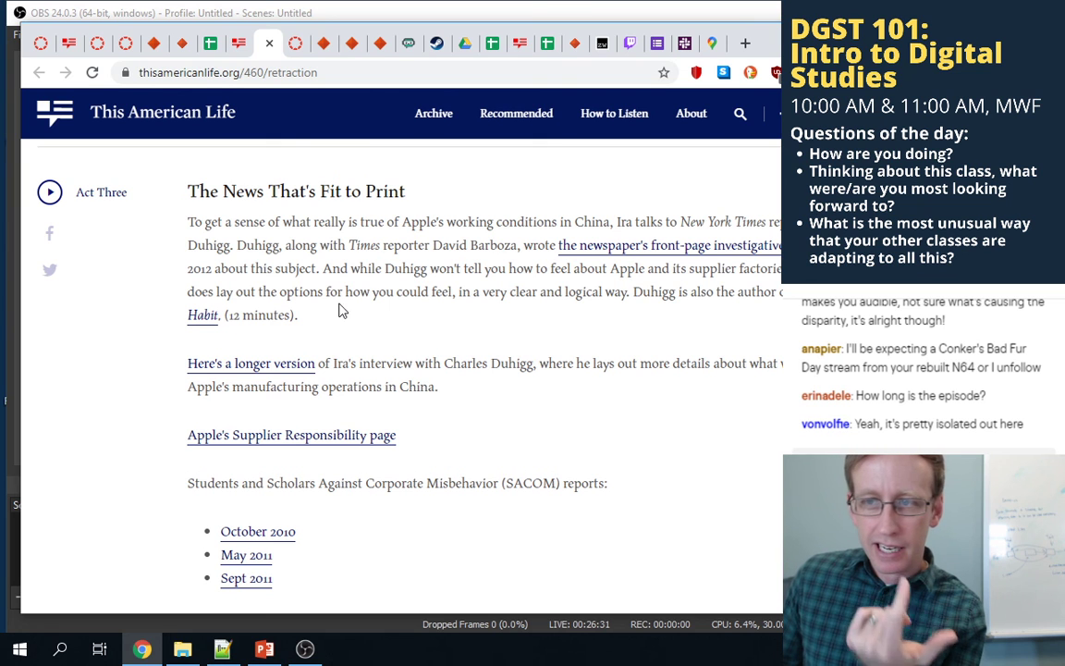
double_click(258, 315)
scroll(278, 351, "up", 4)
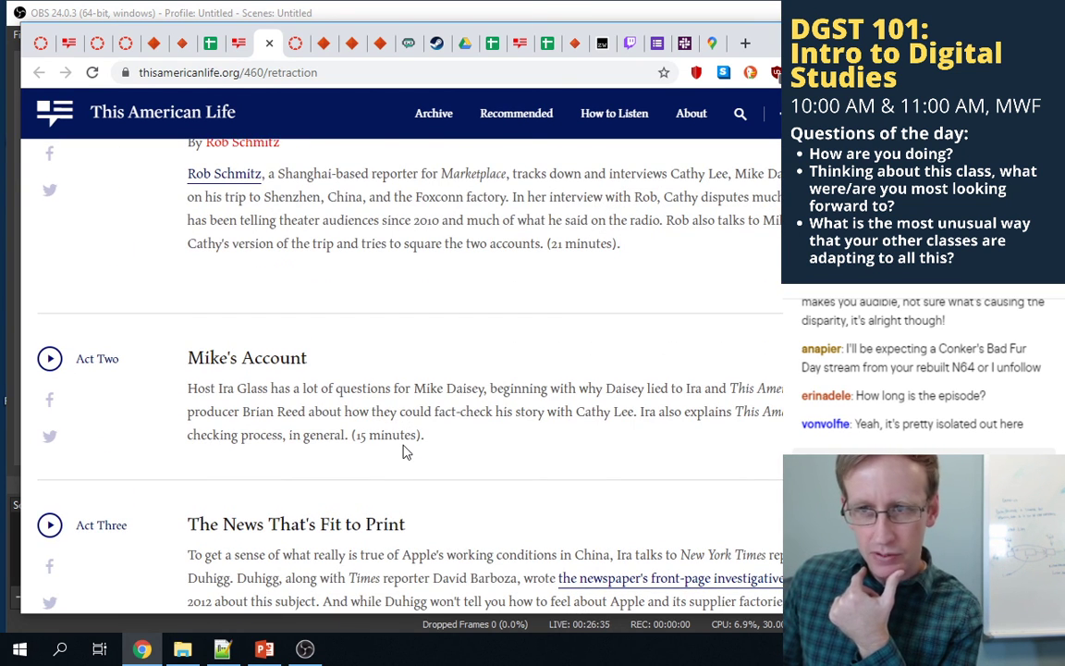
double_click(397, 435)
scroll(555, 388, "up", 4)
double_click(588, 410)
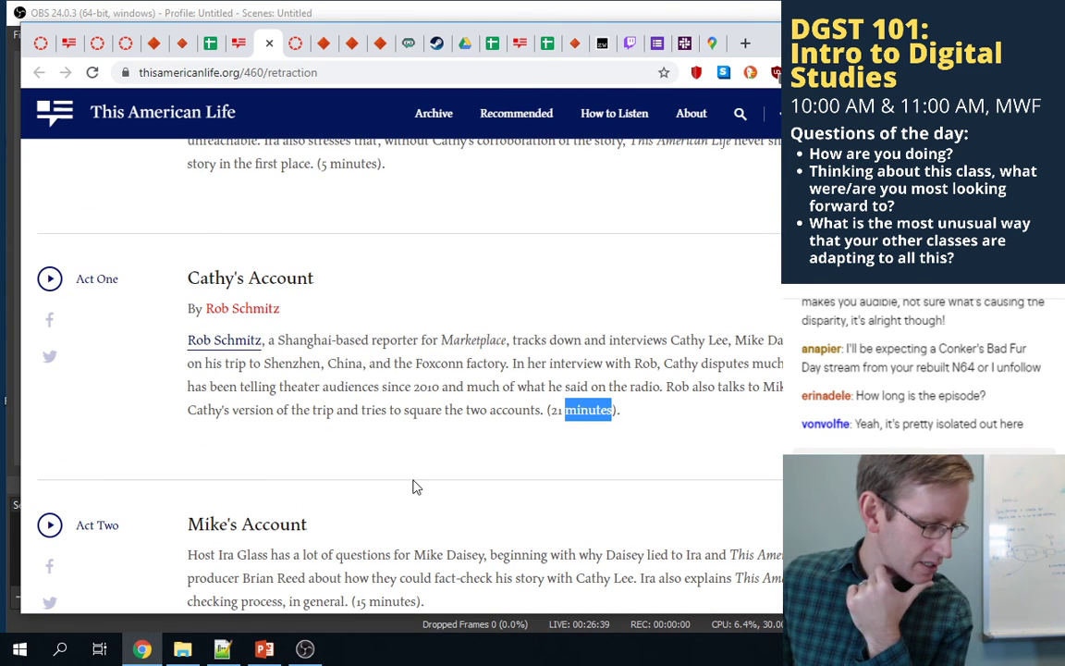
scroll(420, 483, "down", 2)
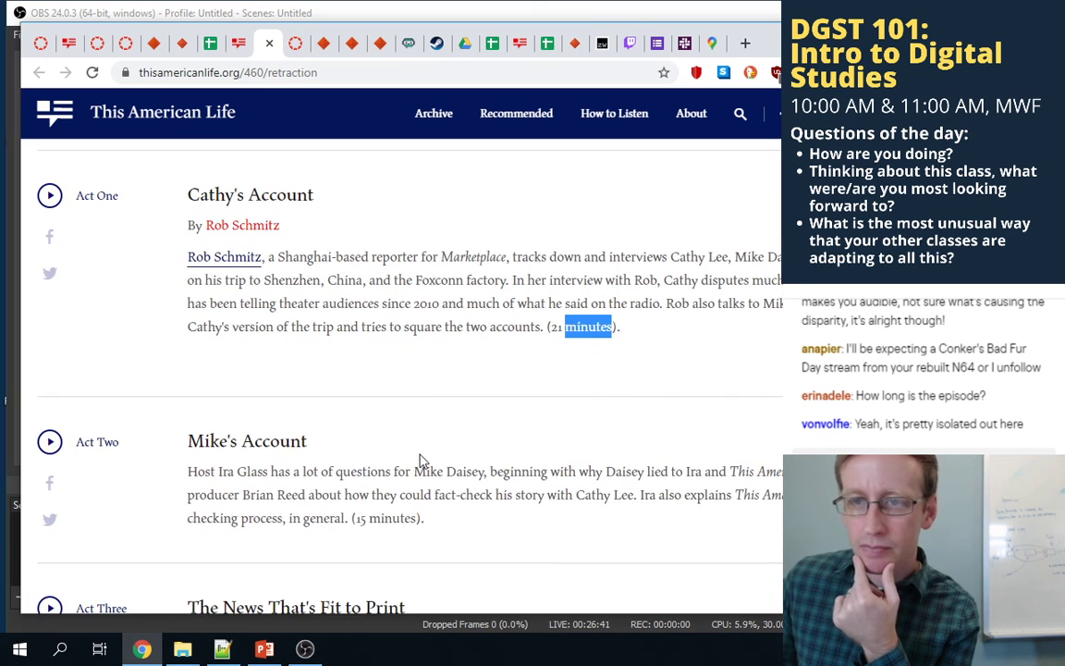
scroll(408, 416, "down", 1)
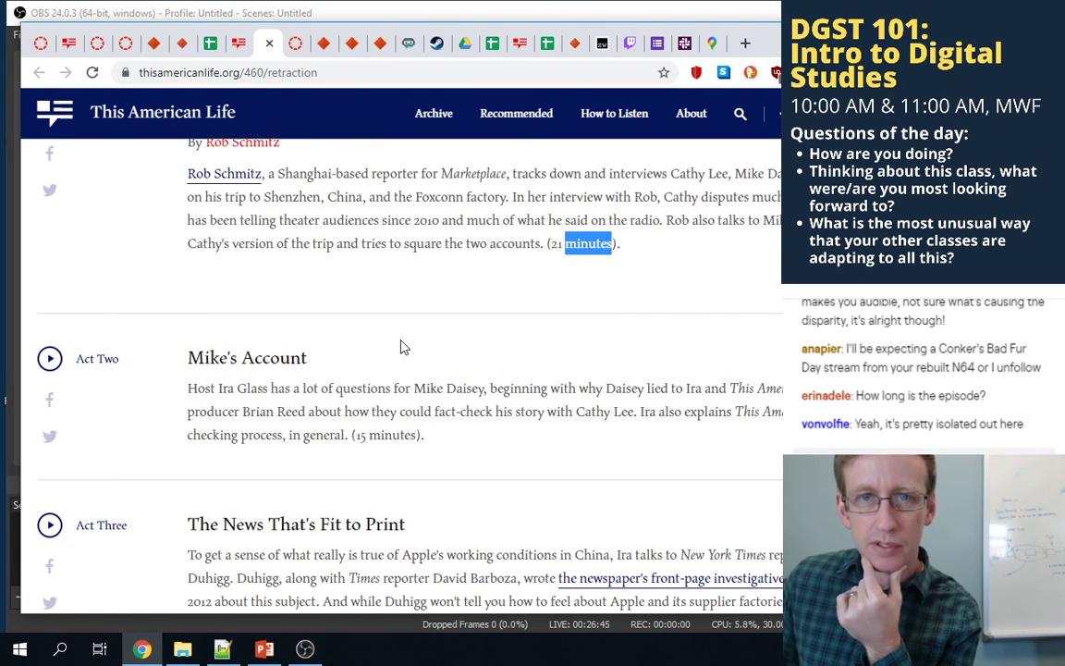
- Clear the selection and return to Group 2.1's empty Canvas Discussions page
left_click(468, 240)
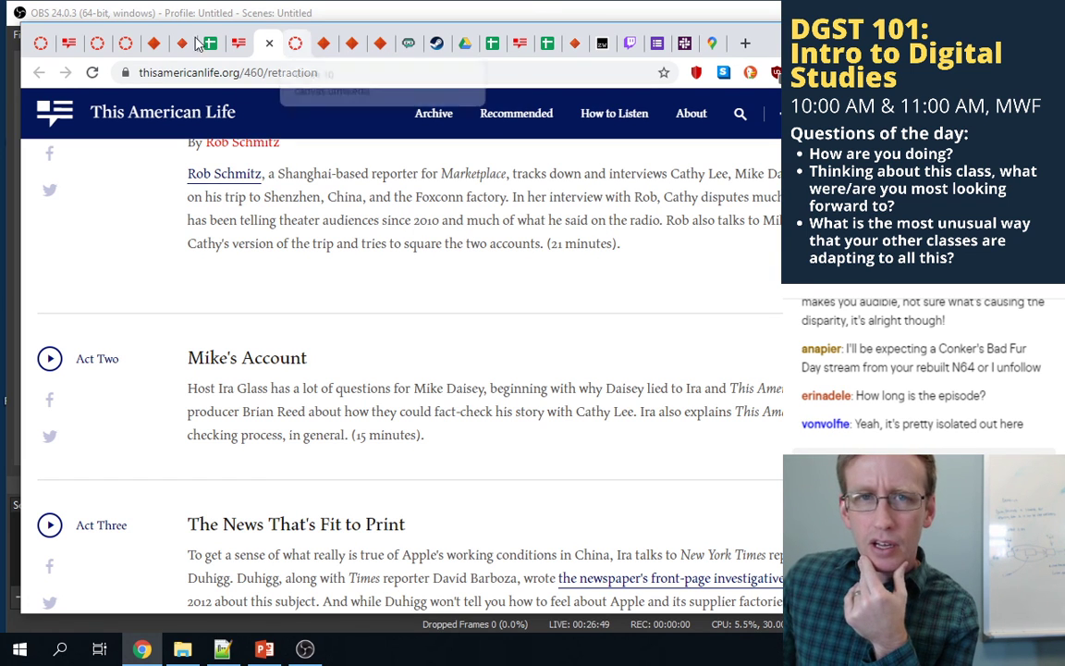
left_click(109, 42)
scroll(408, 236, "up", 2)
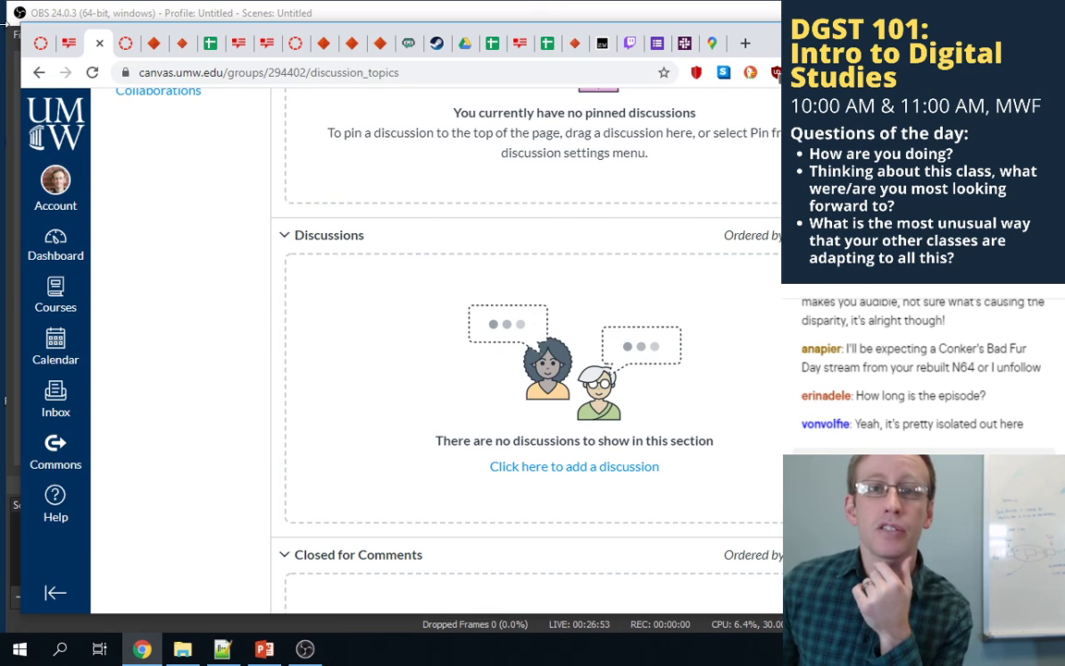
- Read through the Week 10 announcement to Weekly Reflection, then bring up the #dgst101 Slack channel
left_click(37, 46)
scroll(297, 386, "down", 6)
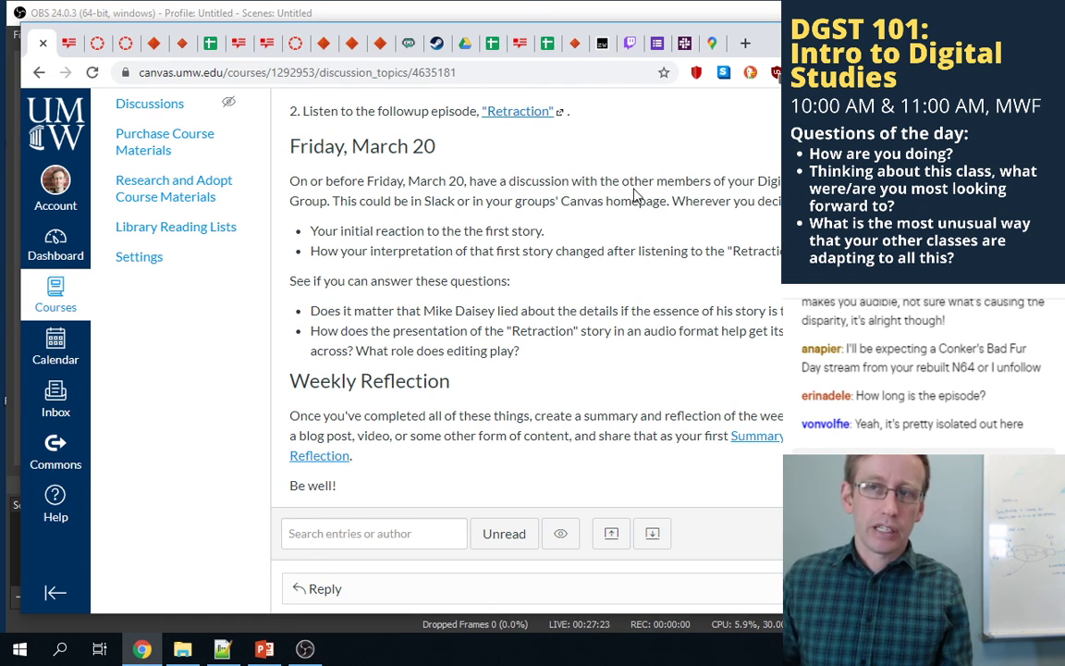
scroll(635, 195, "up", 3)
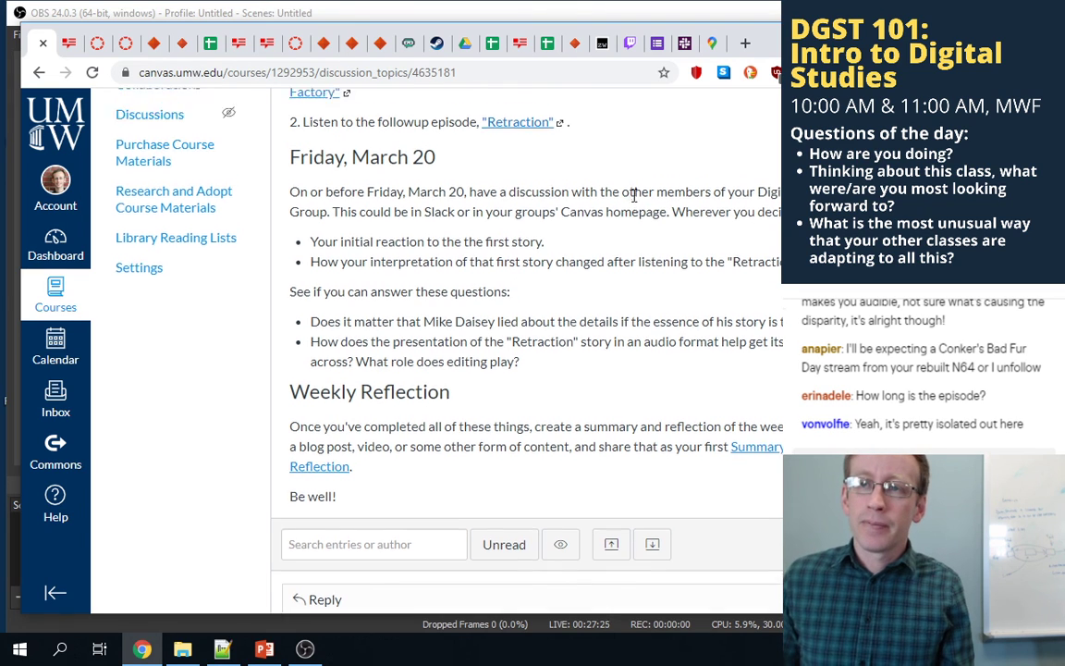
left_click(686, 44)
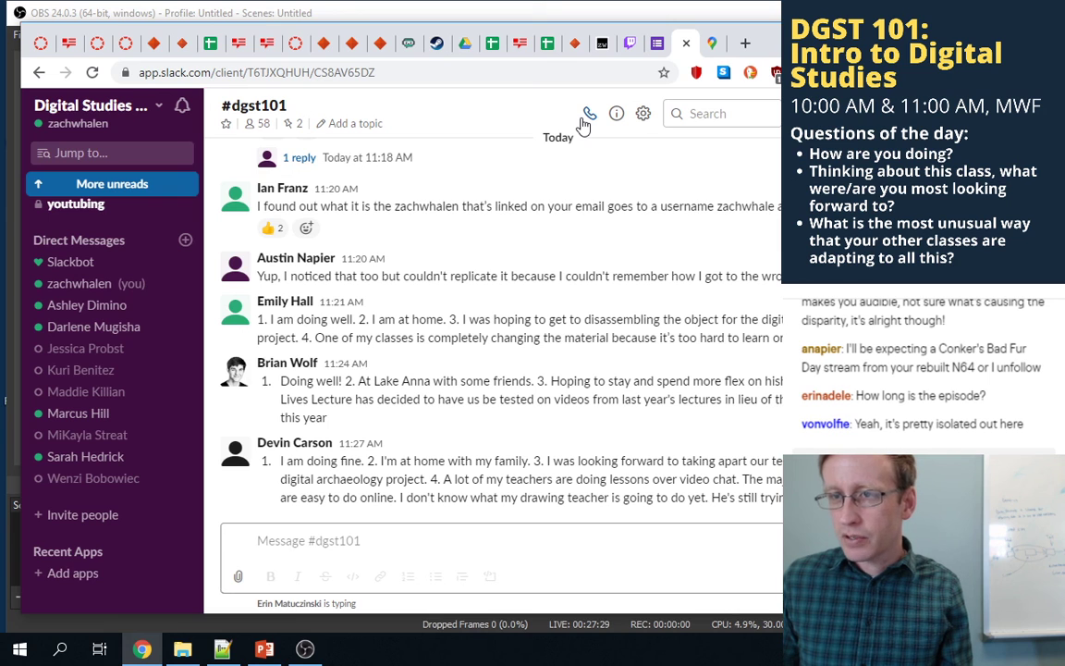
- Close the Slack tab and load whereby.com in a new tab
left_click(686, 44)
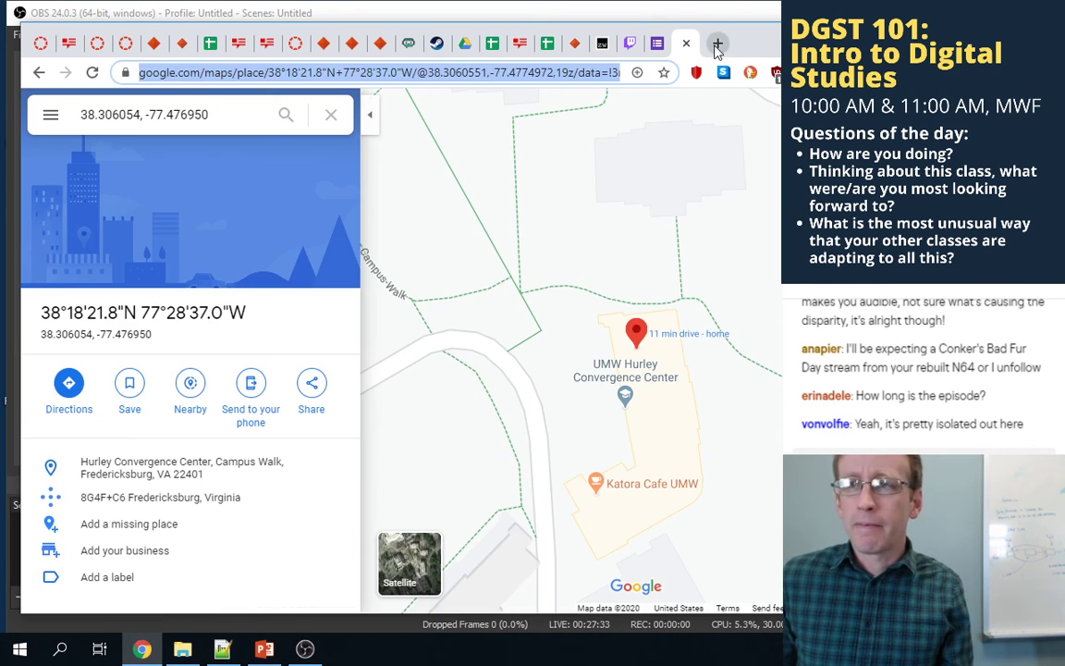
left_click(715, 43)
type("wj")
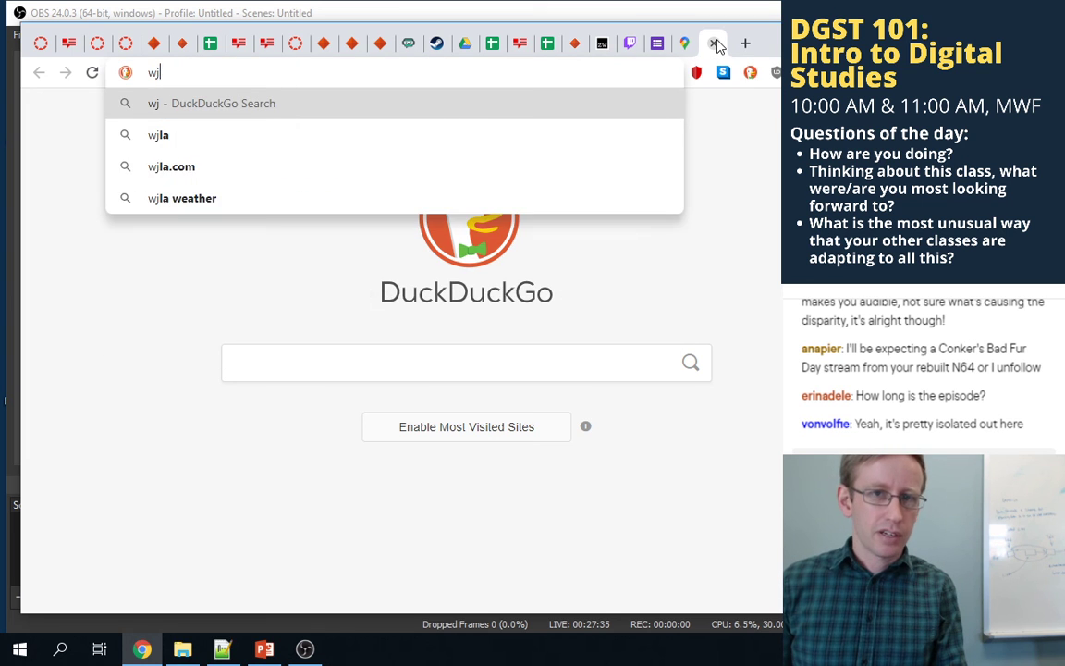
key("BackSpace")
type("her")
type("eby")
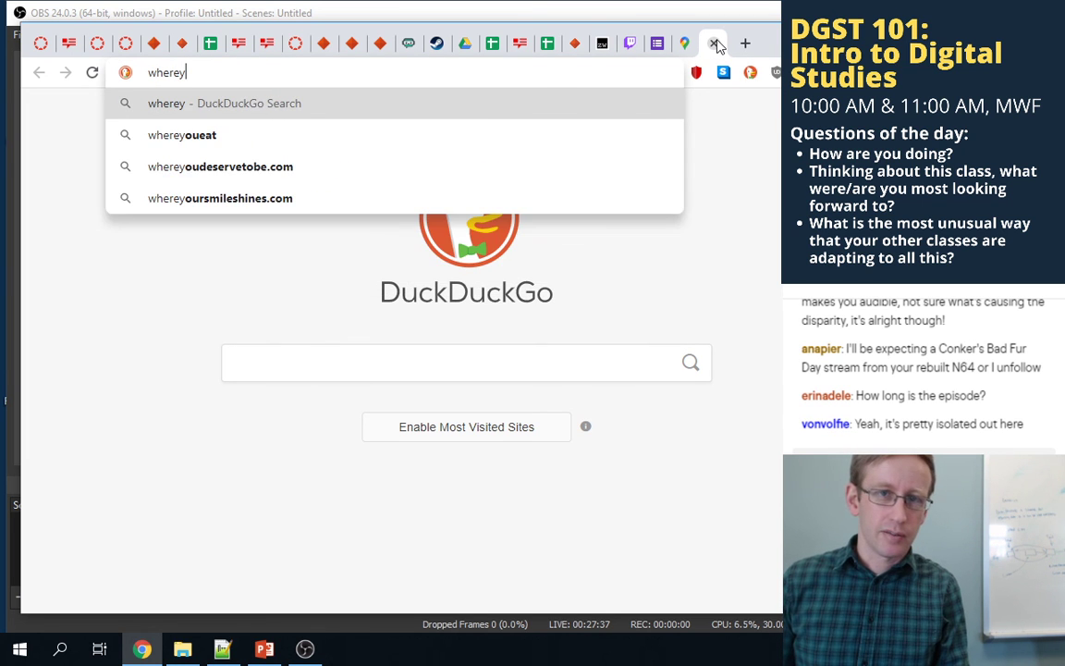
key("BackSpace")
type("by.c")
type("o")
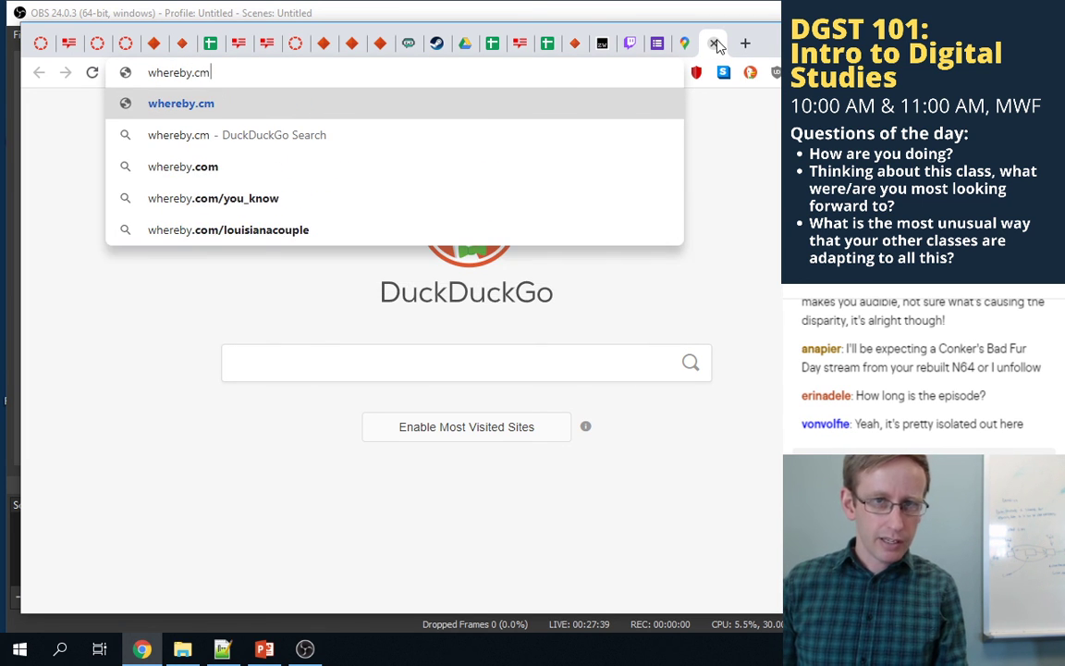
key("BackSpace")
type("om")
key("Return")
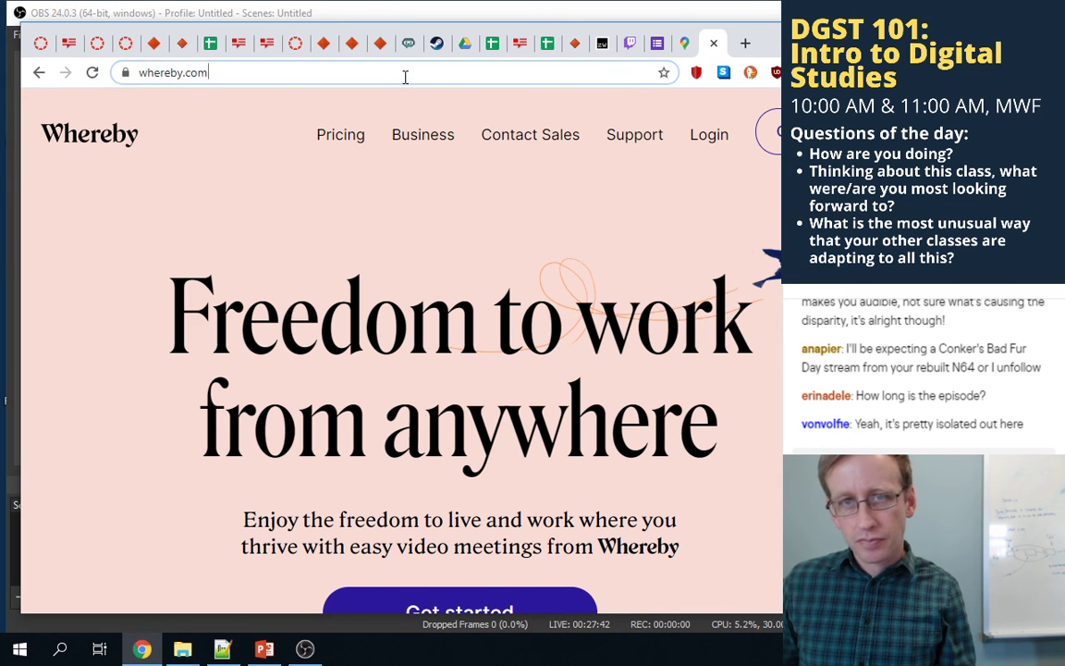
- Open the instructor's Whereby meeting room, then close it and return to the Canvas group discussions
left_click(405, 73)
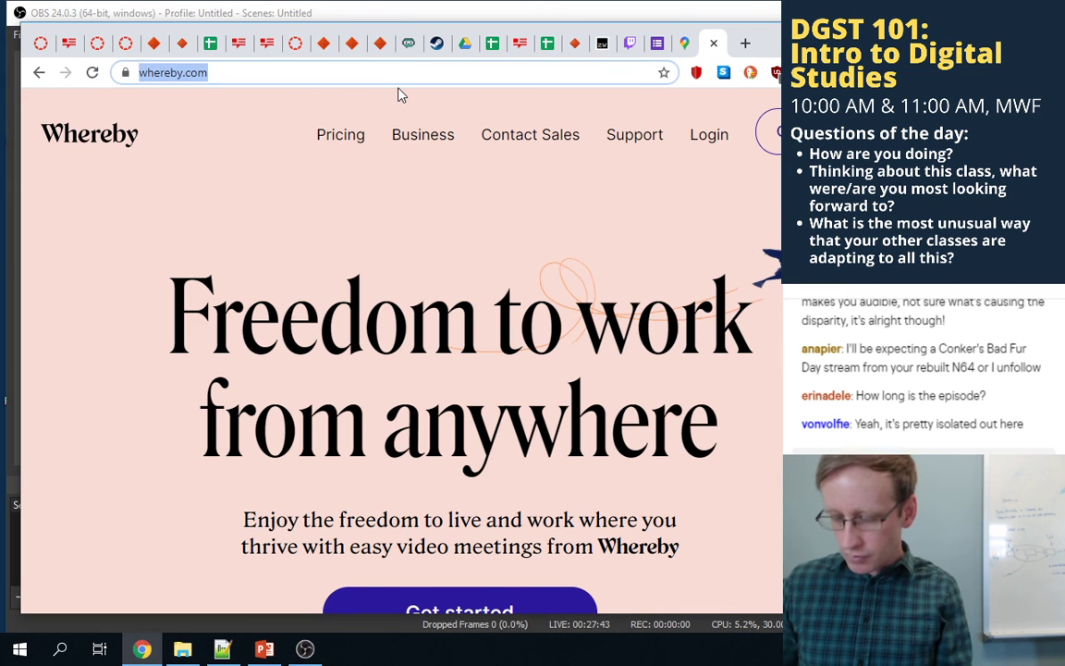
key("End")
type("/zachwhalen")
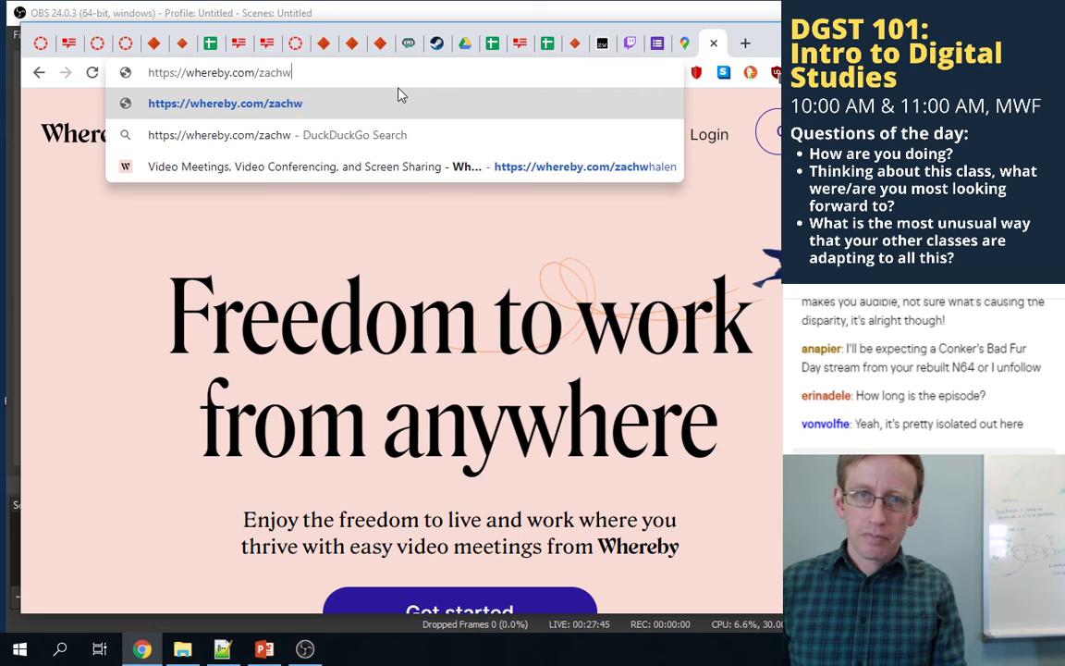
key("Return")
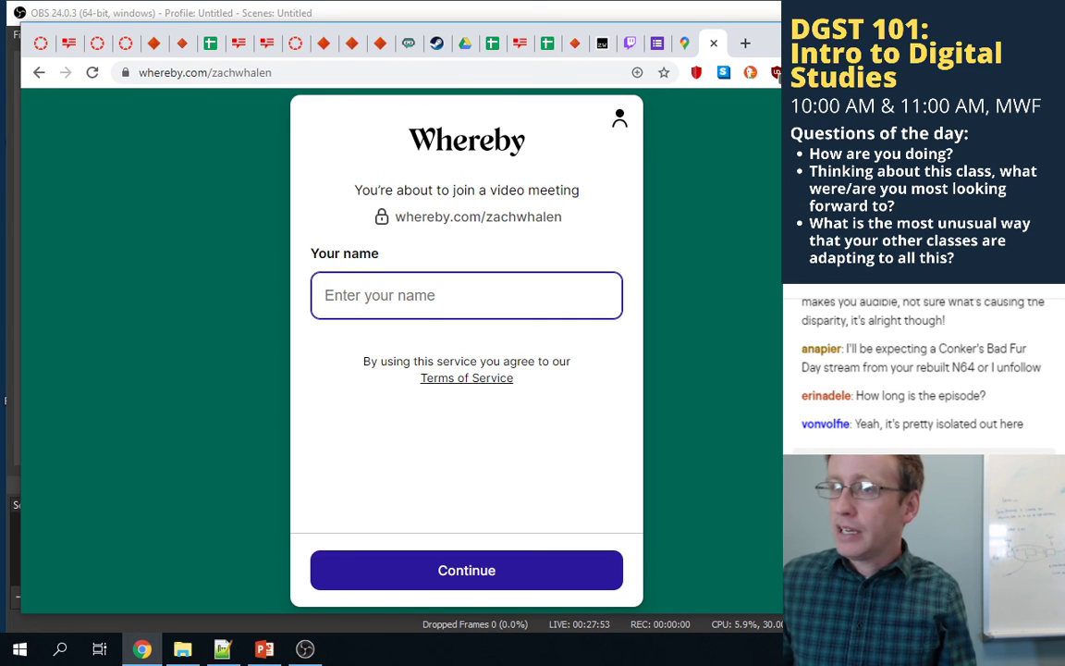
left_click(712, 44)
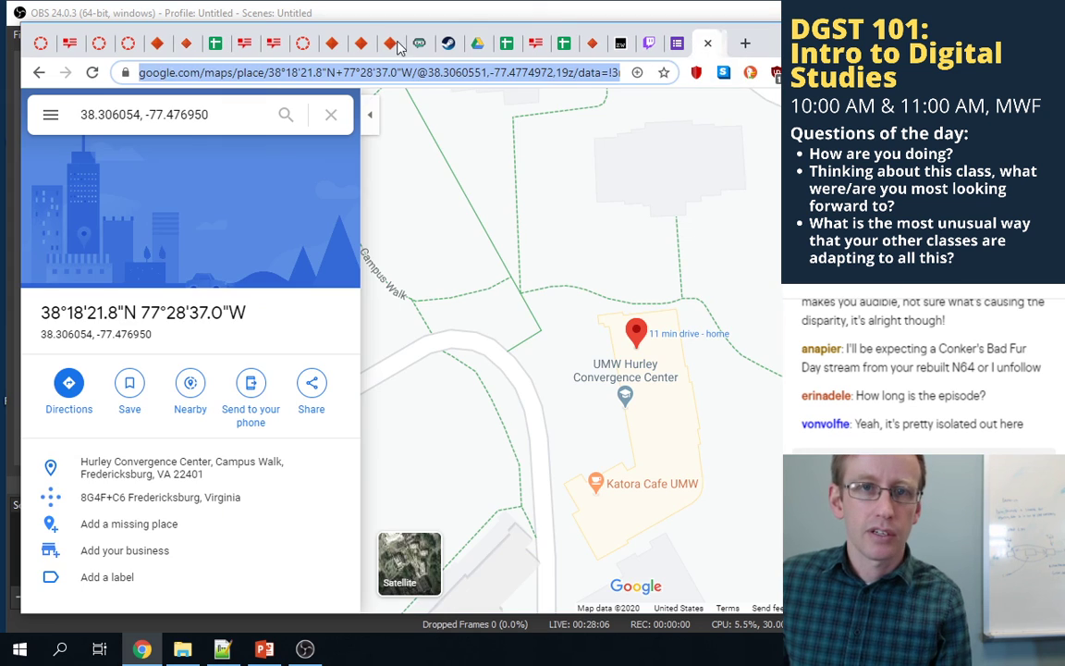
left_click(74, 44)
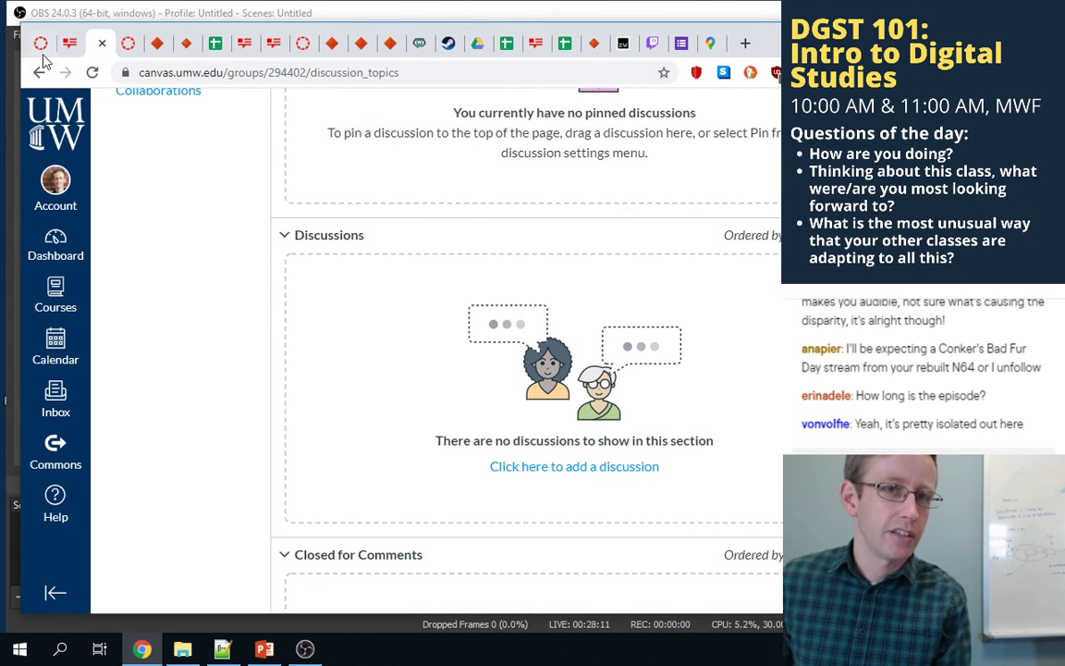
- Open the Summary Reflection assignment from the Week 10 announcement: 0 points, due Mar 20 for everyone
left_click(41, 43)
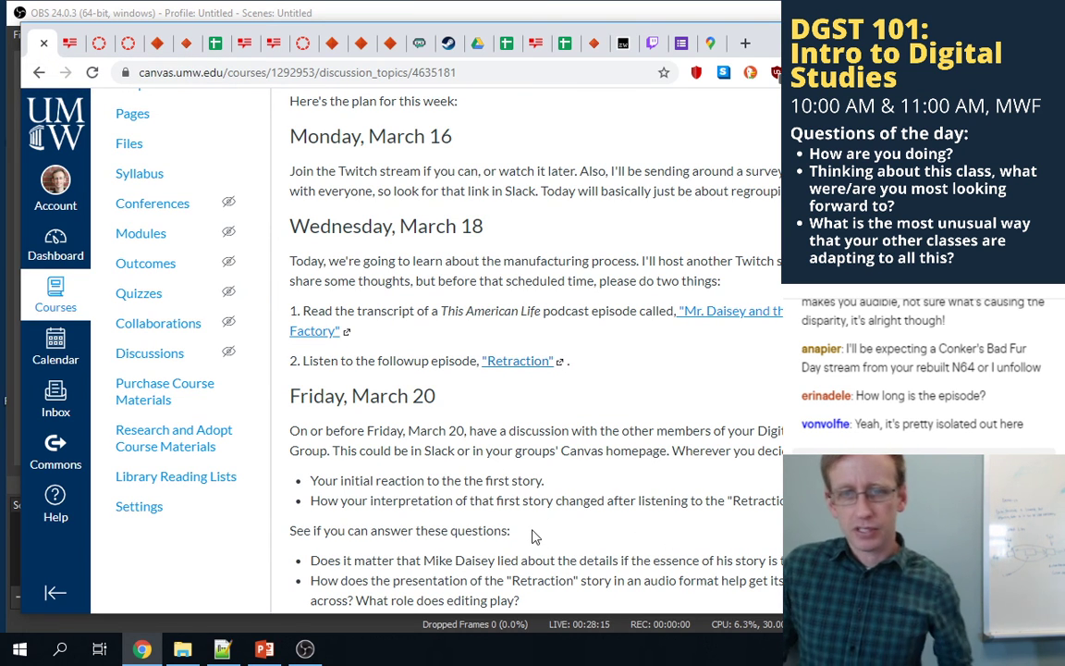
scroll(479, 476, "down", 5)
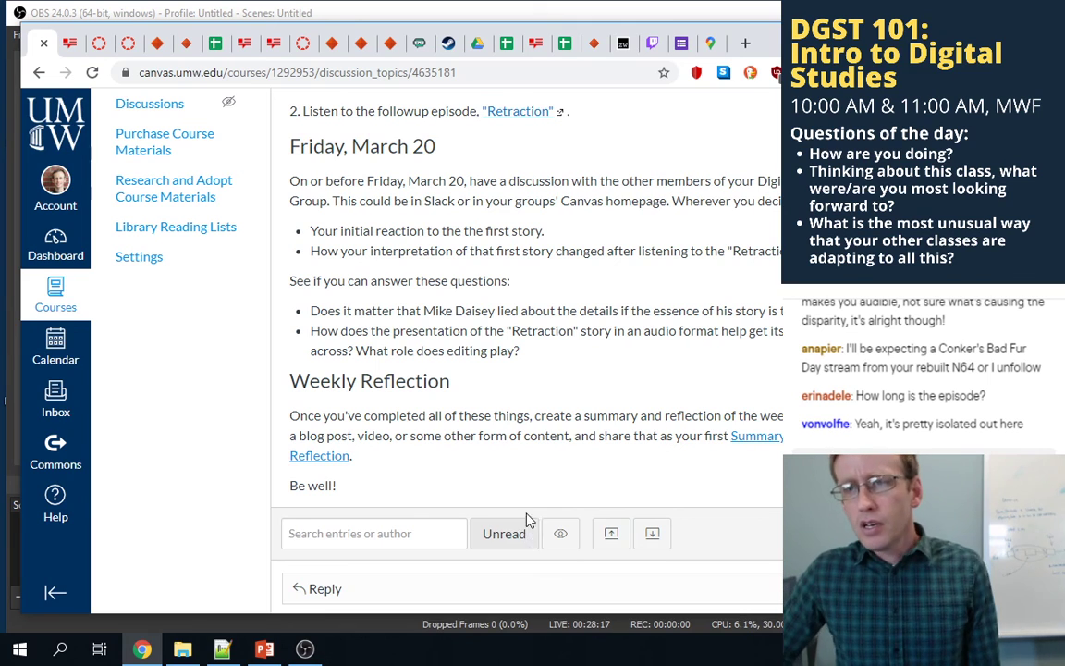
scroll(402, 383, "up", 5)
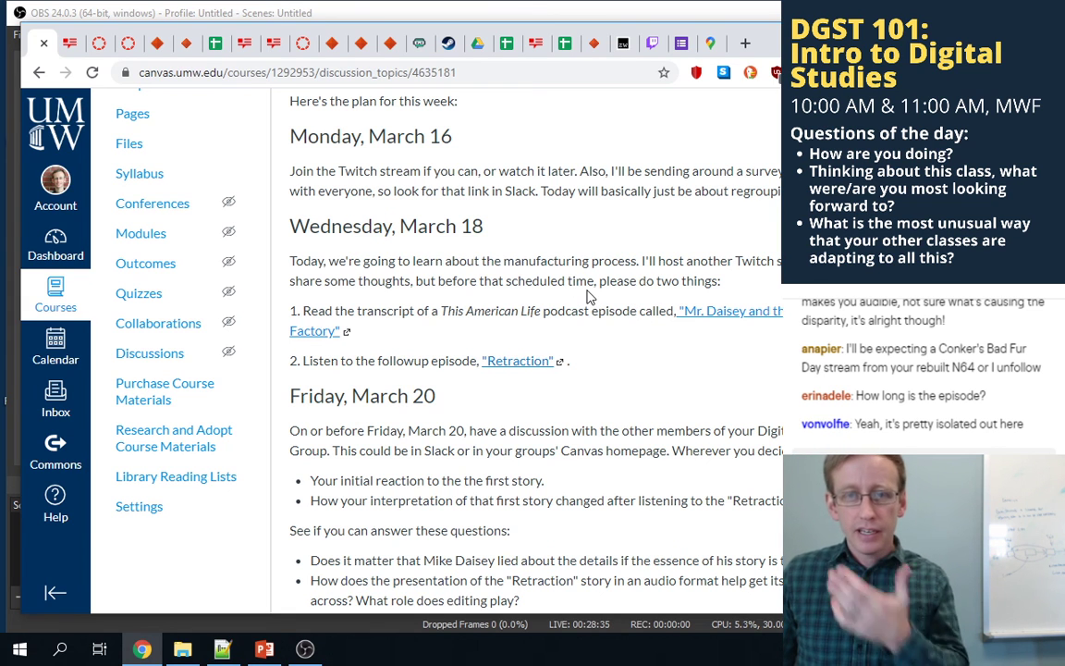
scroll(592, 278, "down", 3)
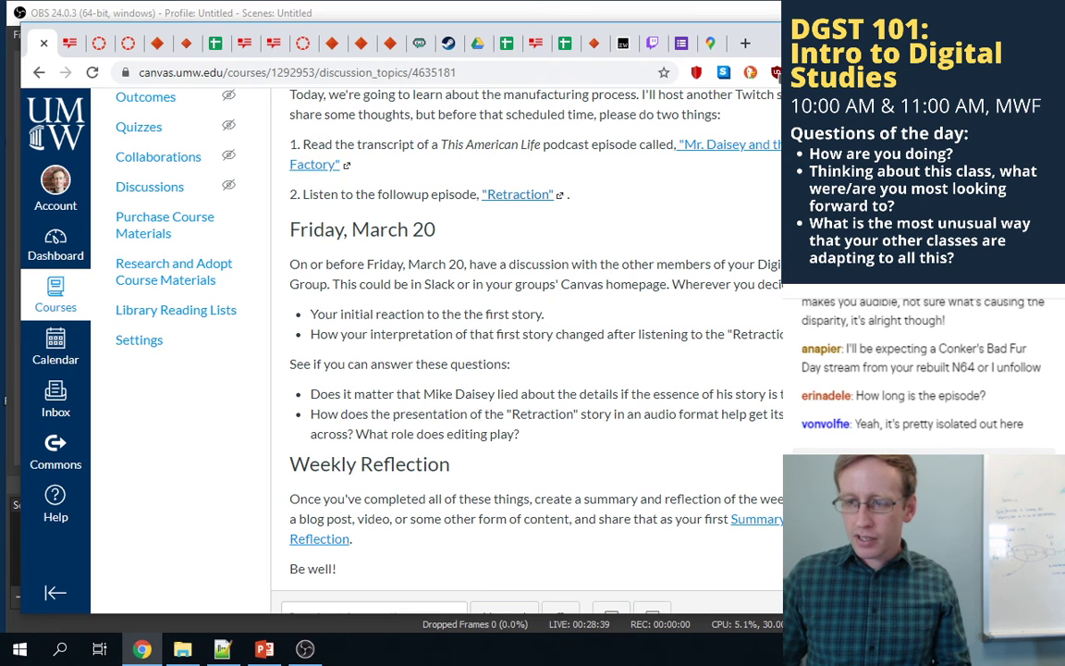
middle_click(756, 519)
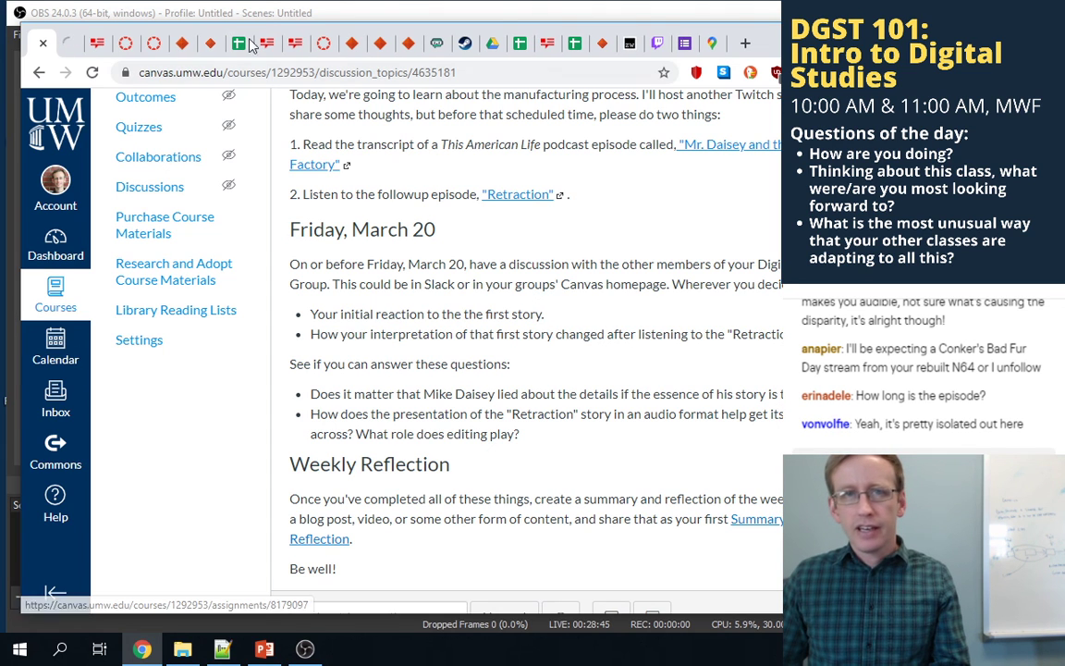
left_click(58, 43)
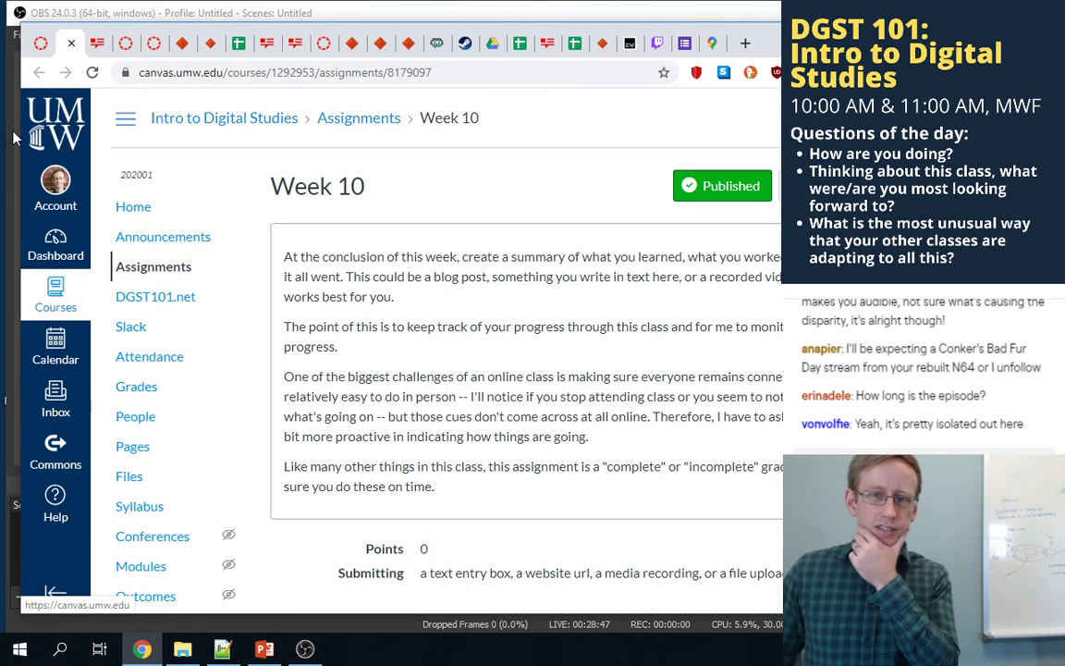
scroll(627, 340, "down", 1)
scroll(627, 340, "down", 2)
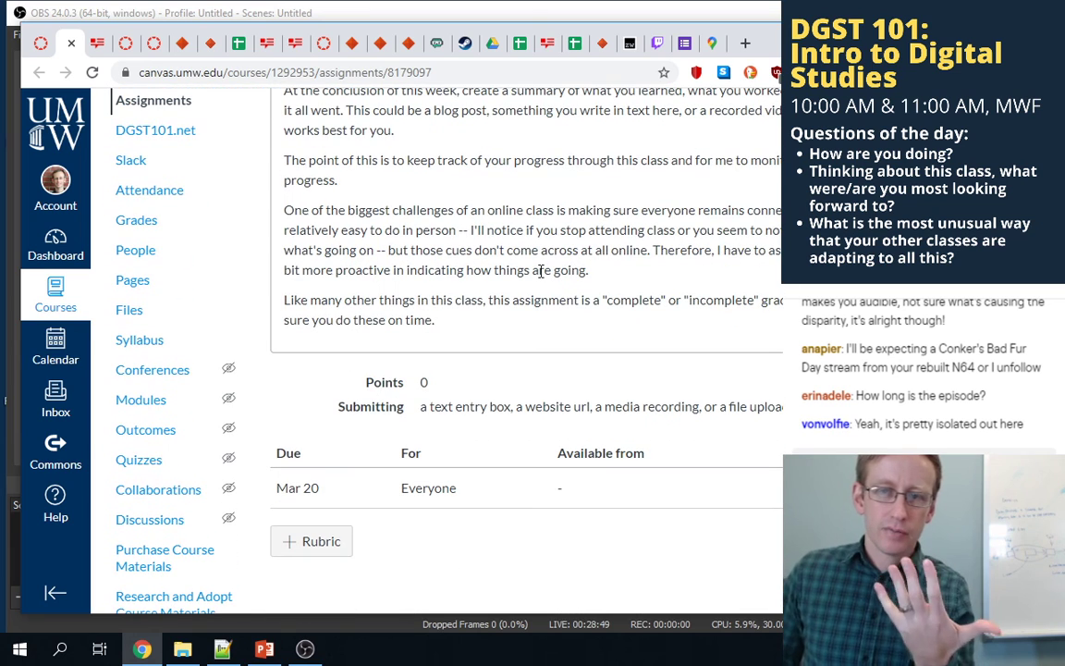
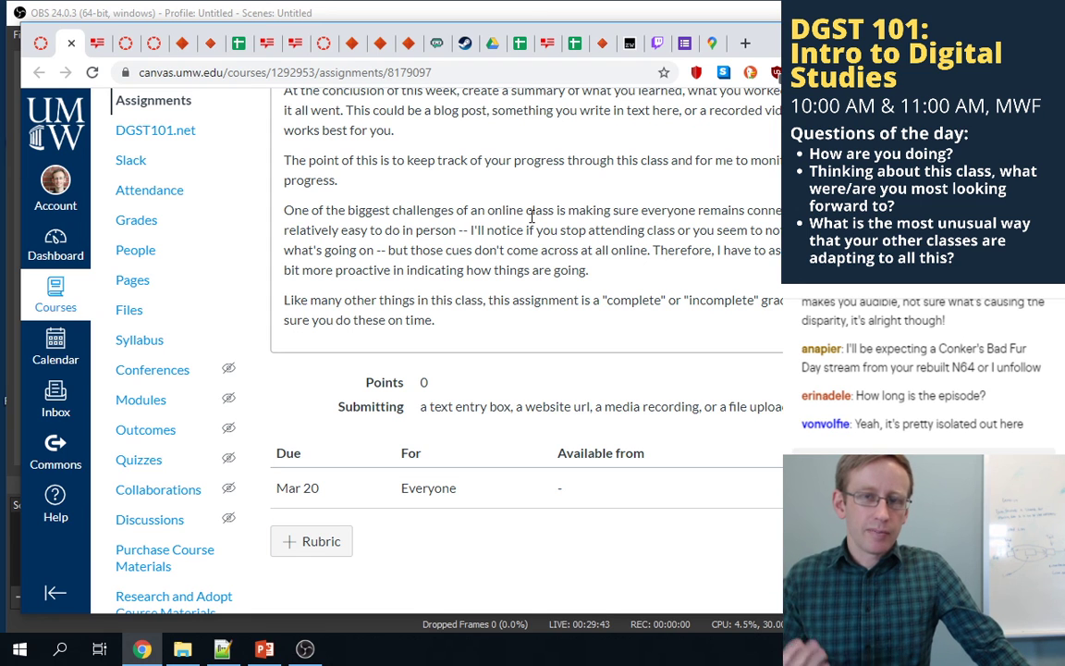
- Scroll through the current page and highlight a short passage
scroll(531, 216, "up", 3)
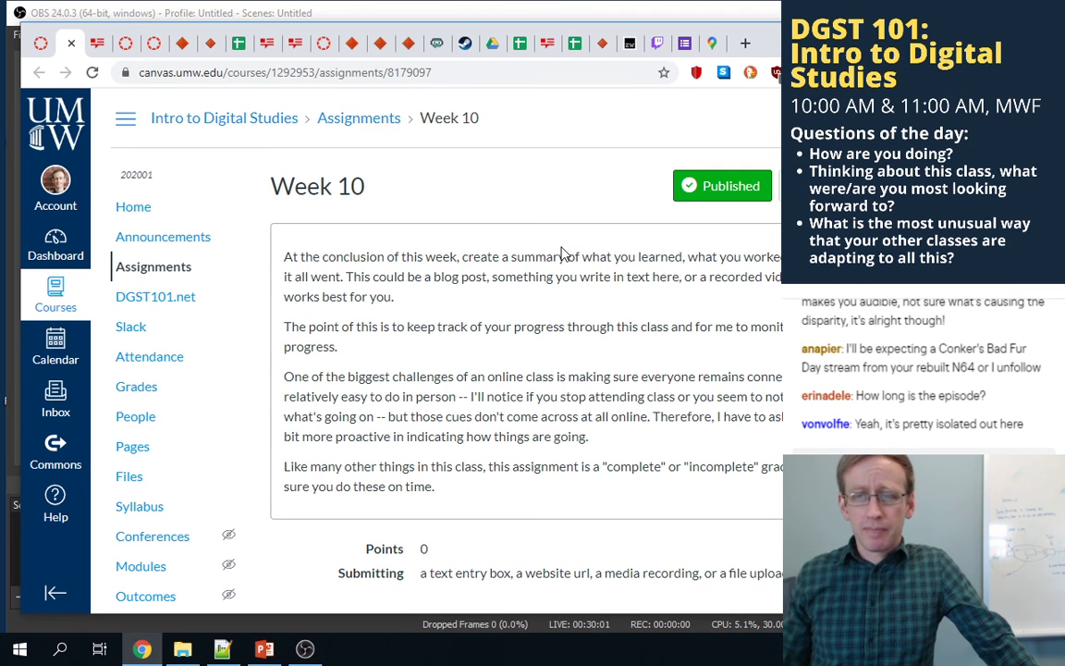
scroll(407, 324, "down", 3)
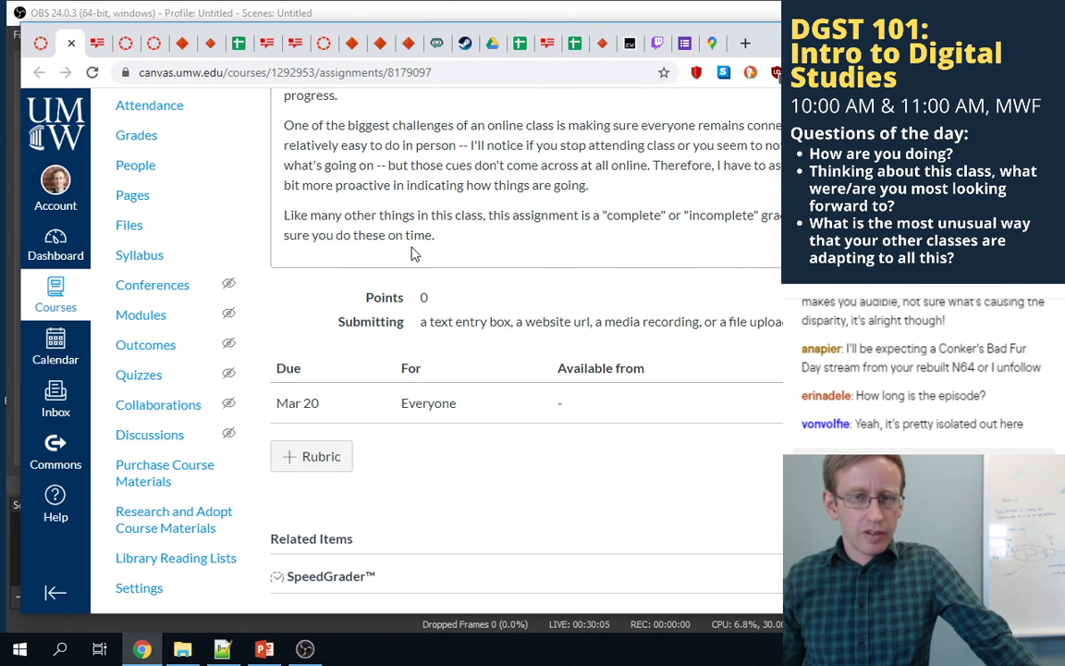
scroll(591, 228, "up", 1)
scroll(592, 228, "up", 5)
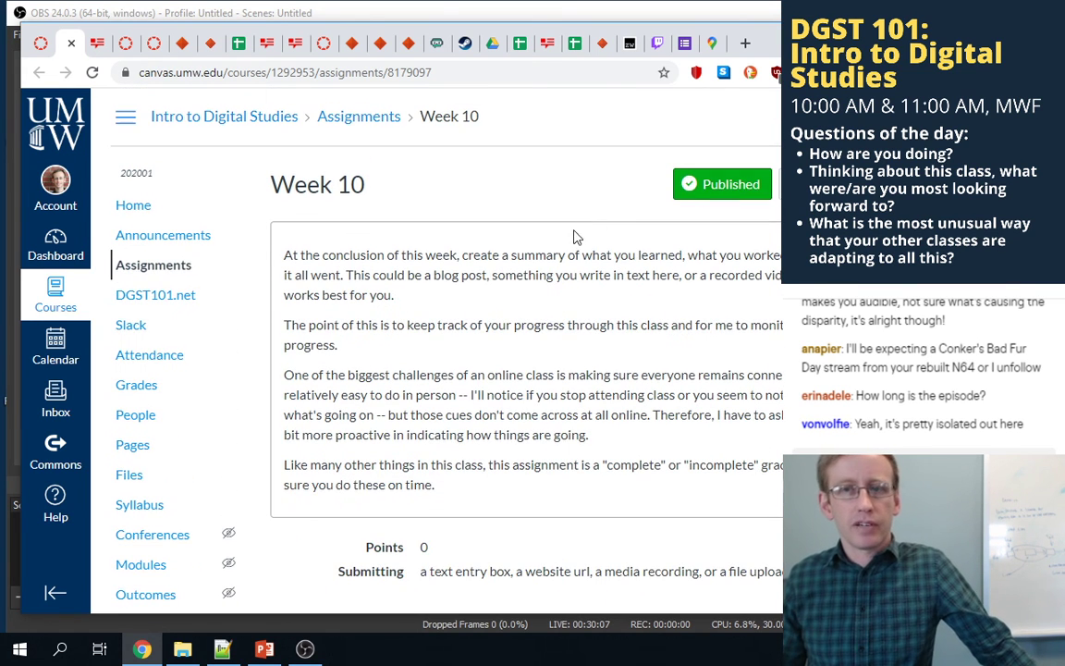
left_click_drag(736, 324, 698, 345)
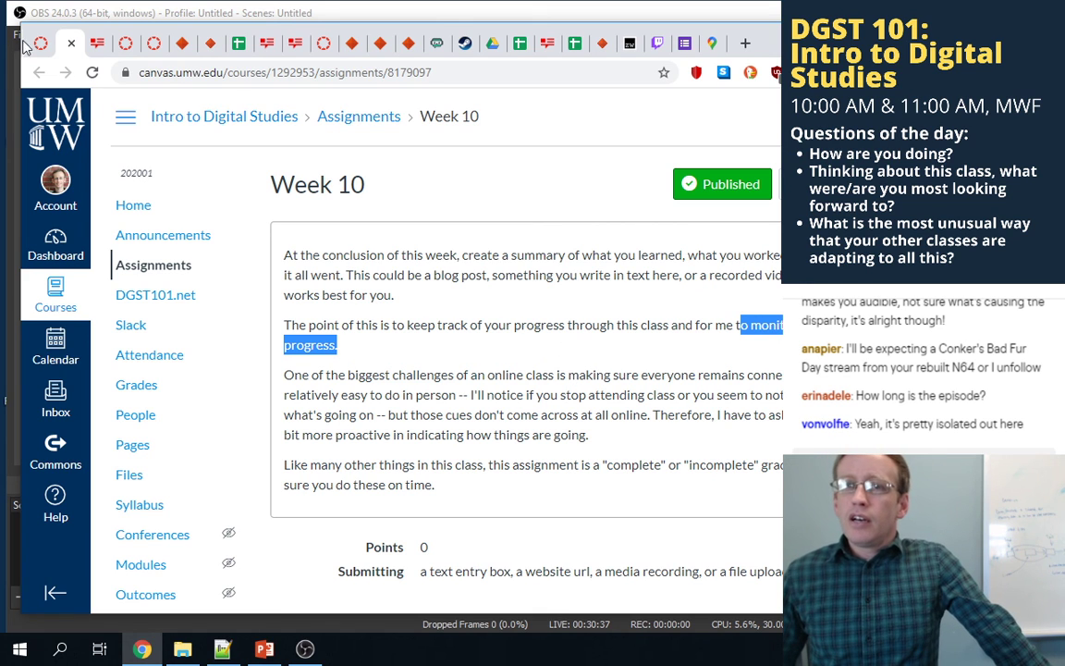
- Show the DGST 101 Survey form and the campus building map, then return to the Week 10 announcement
left_click(685, 46)
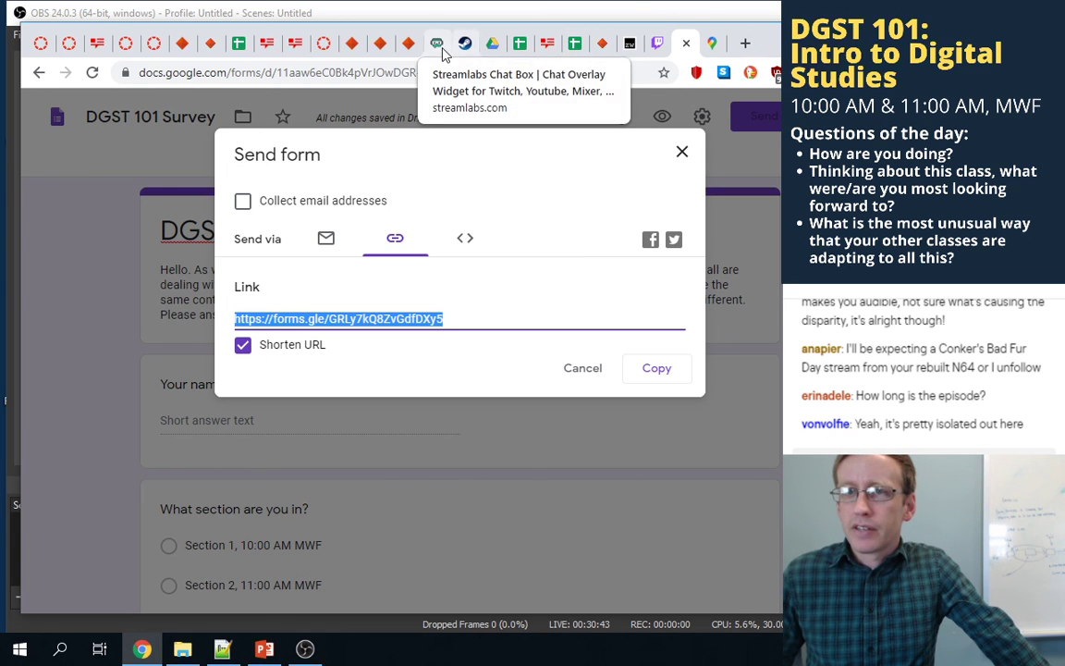
left_click(711, 57)
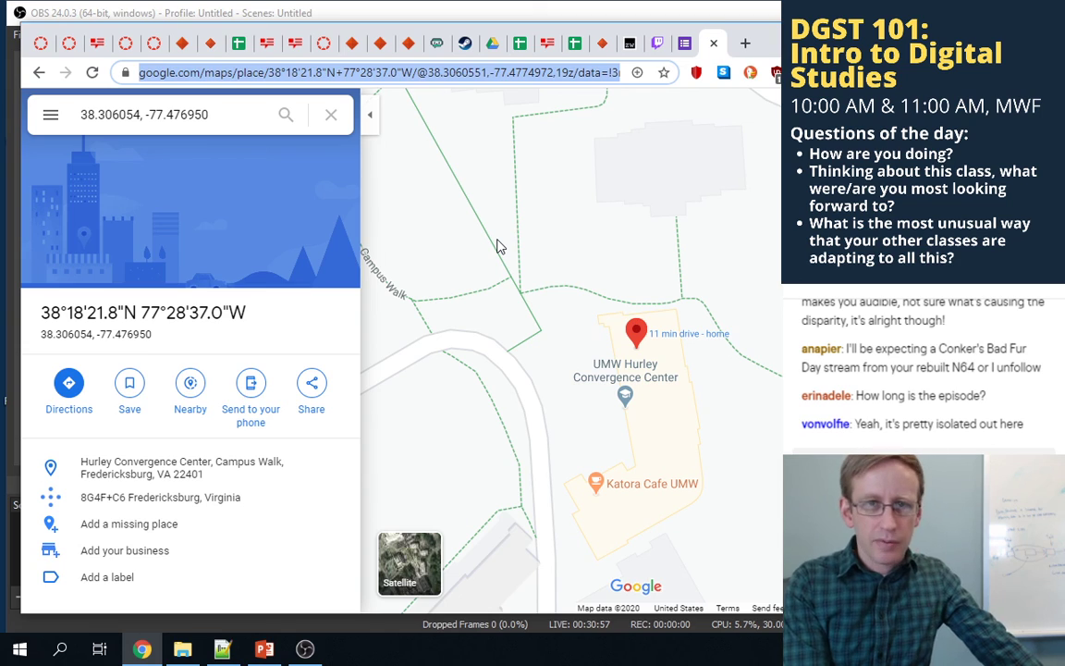
left_click(40, 43)
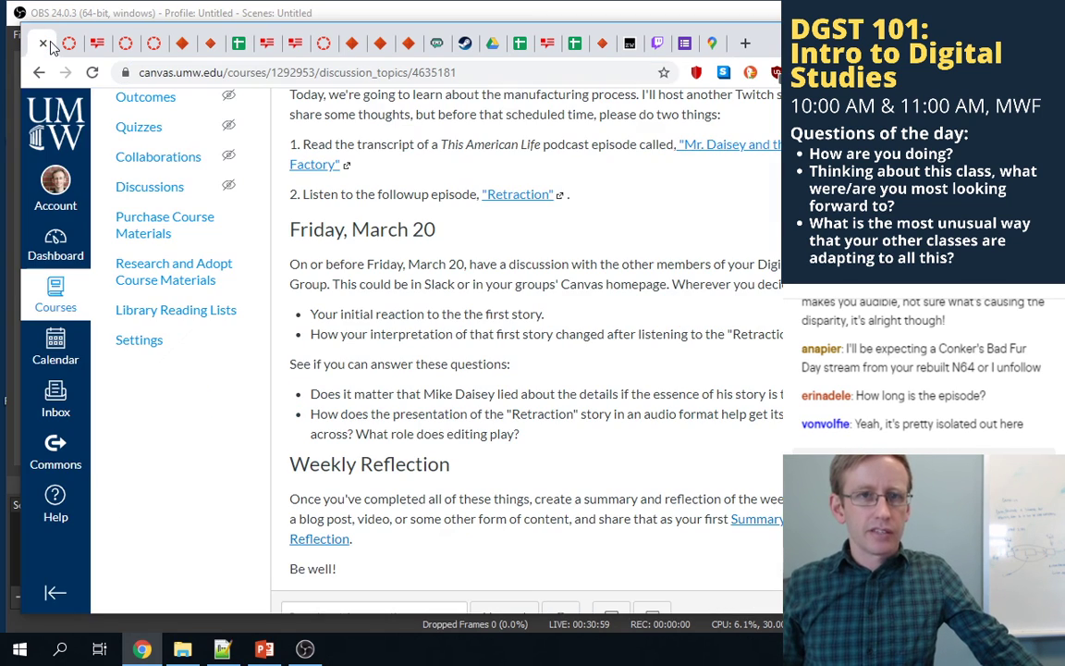
- Scroll back to the top of the Week 10 announcement and close its tab
scroll(328, 282, "up", 3)
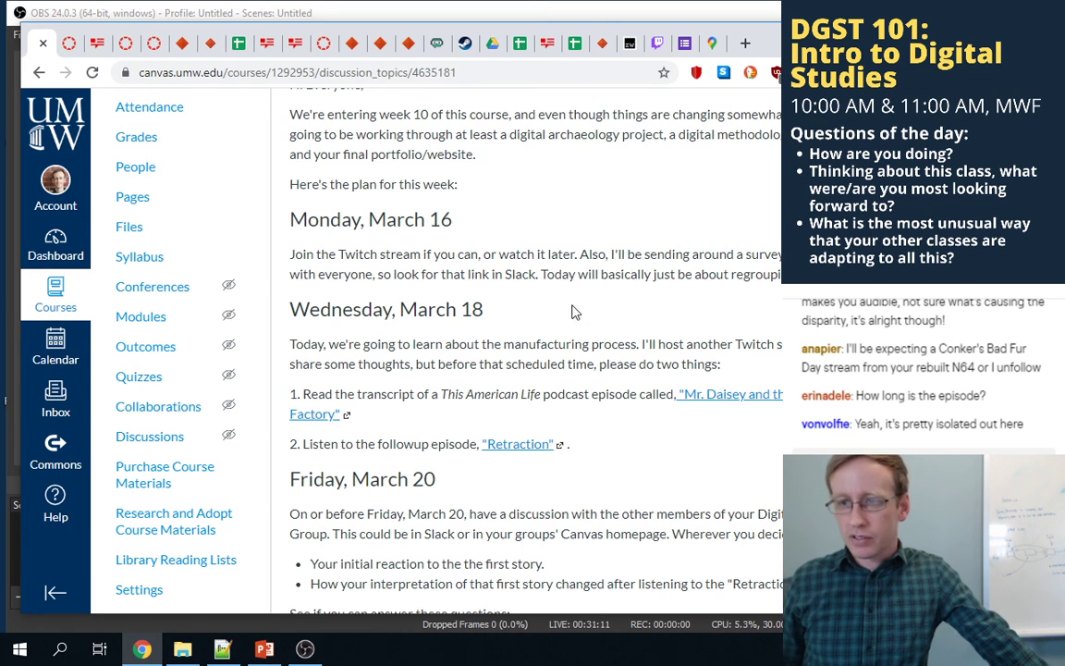
scroll(582, 305, "up", 2)
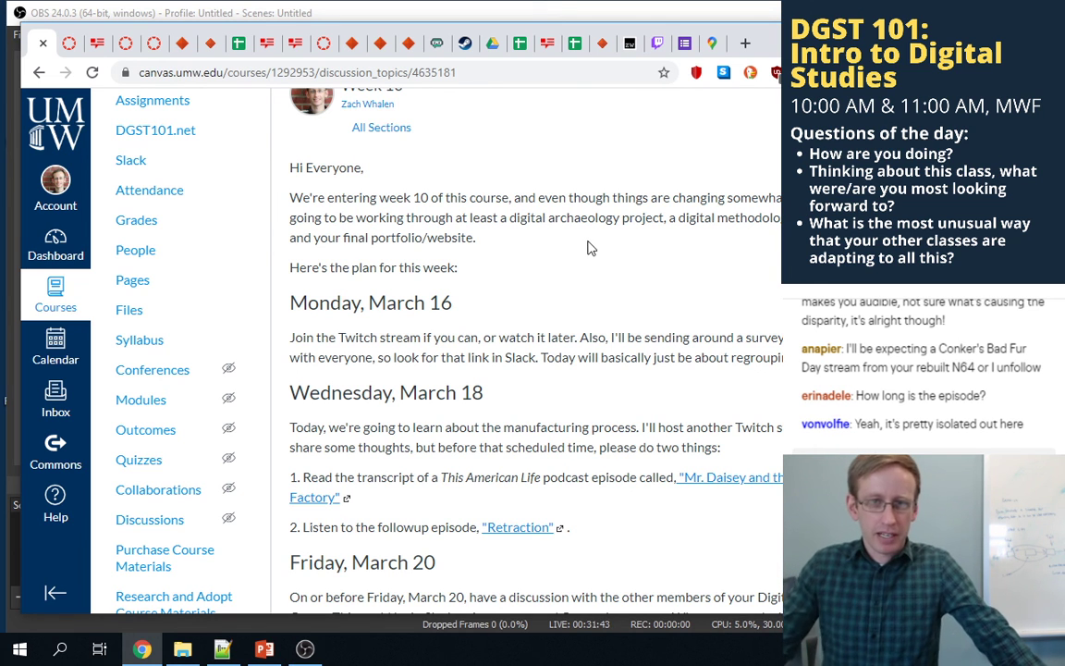
scroll(532, 252, "up", 2)
scroll(532, 251, "up", 1)
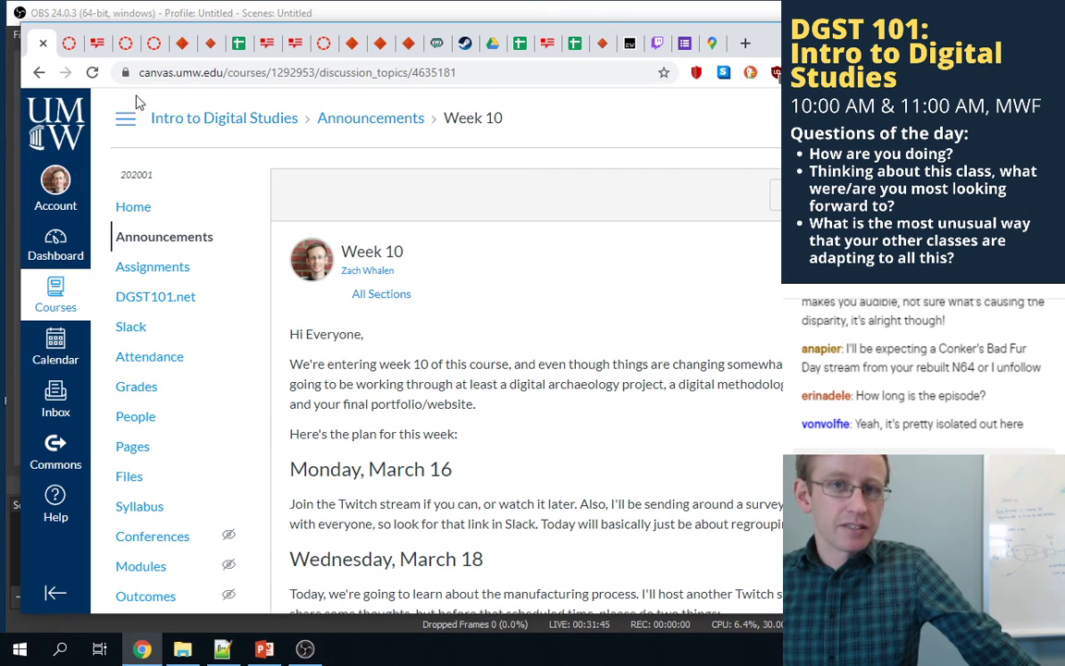
left_click(42, 43)
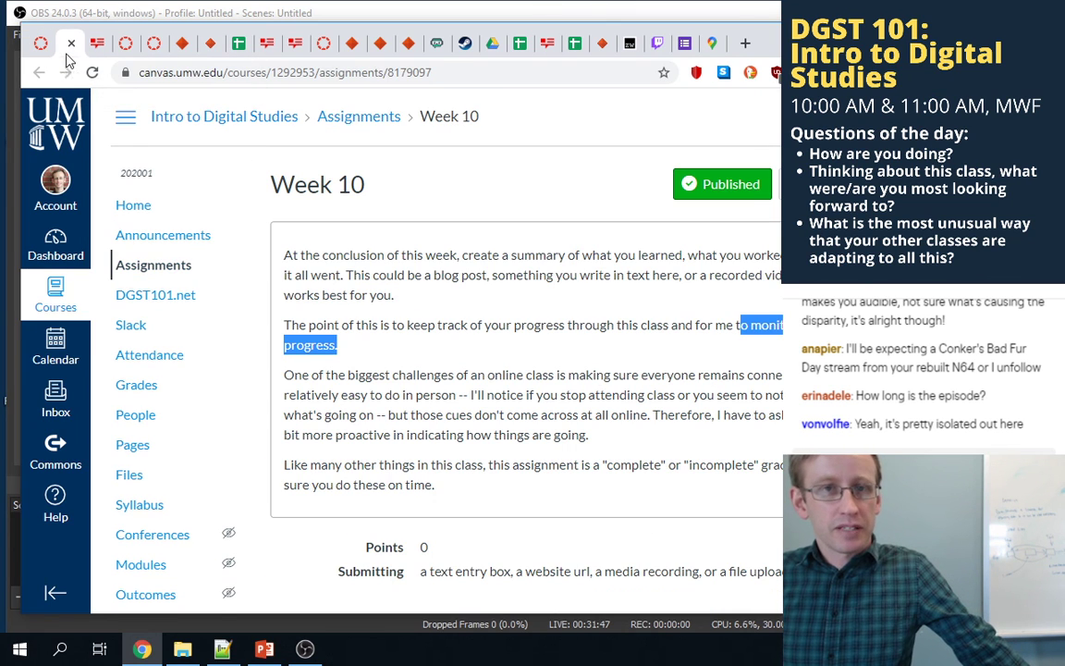
- Clear the old highlight, mark the passage about cues lost online, and start a new tab
left_click(268, 250)
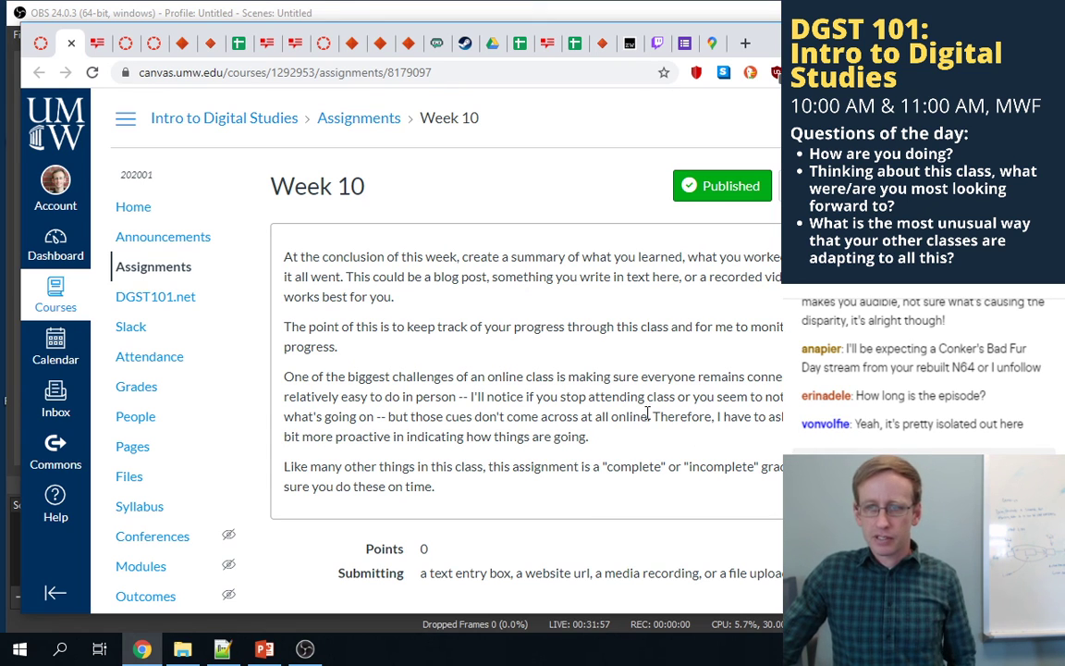
left_click_drag(638, 396, 638, 418)
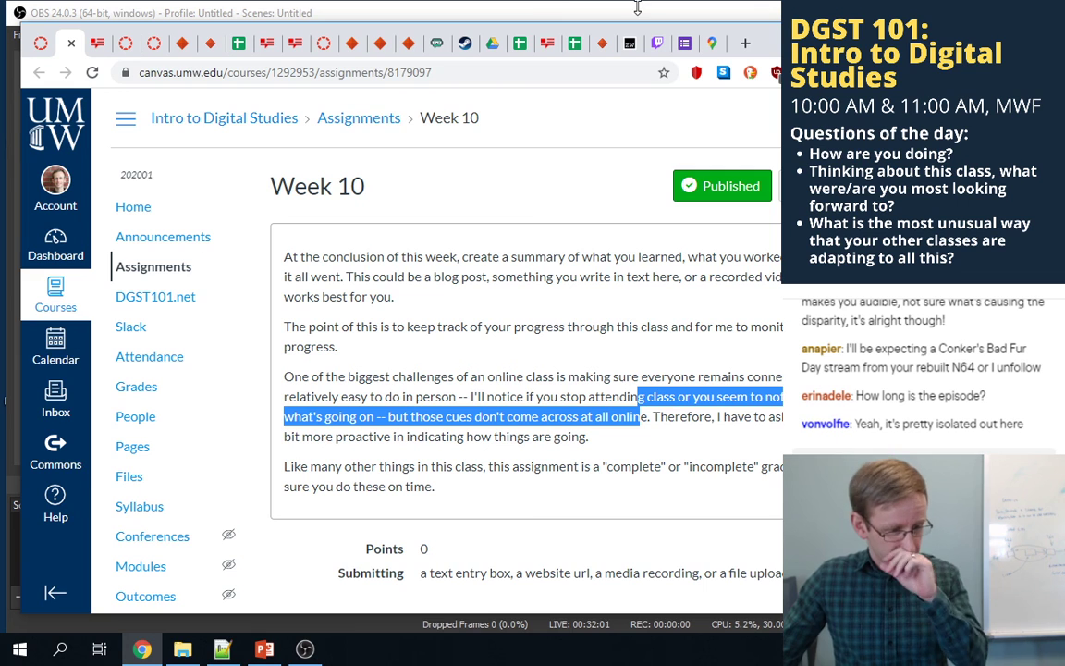
left_click(744, 43)
- Go to zachwhalen.net/contact and select the instructor's university e-mail address
type("zach")
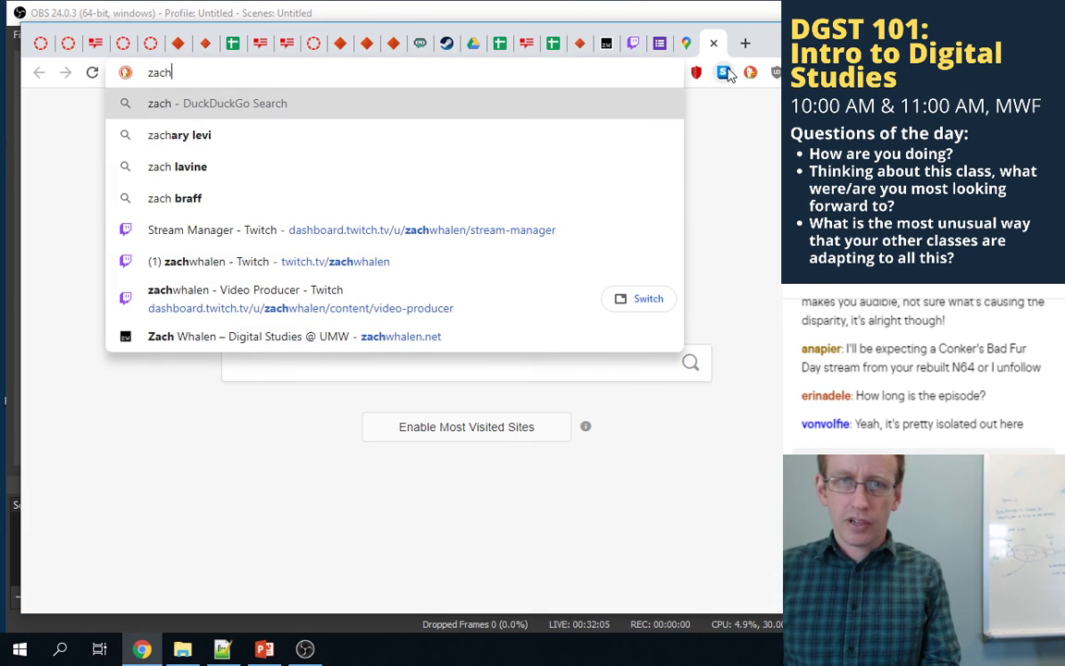
type("whalen.net")
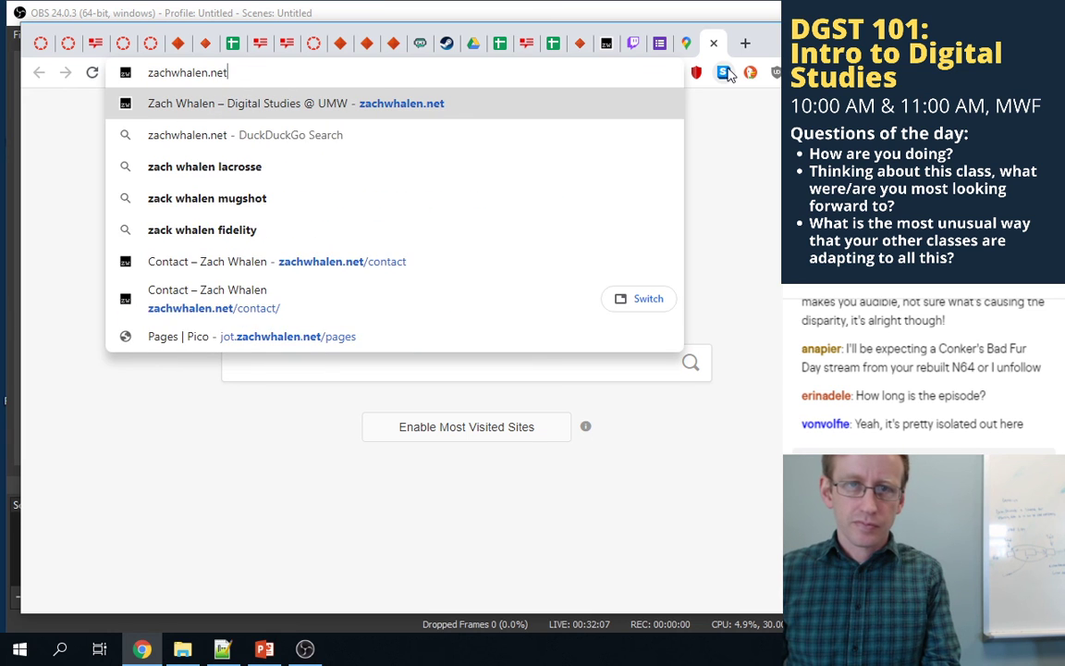
type("/contact")
key("Return")
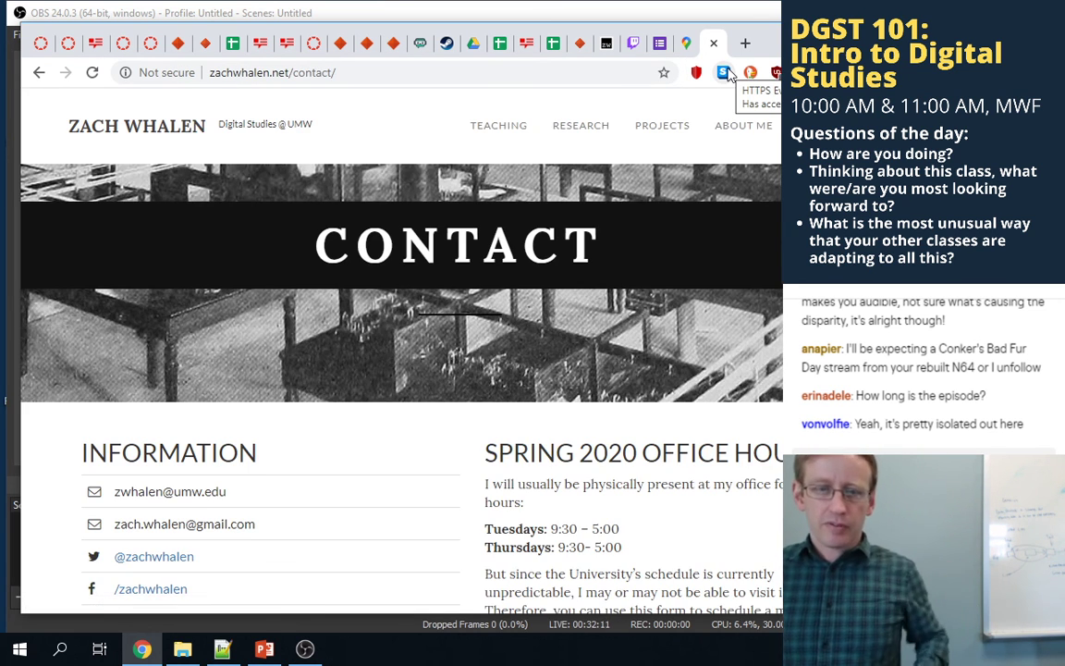
scroll(412, 388, "down", 3)
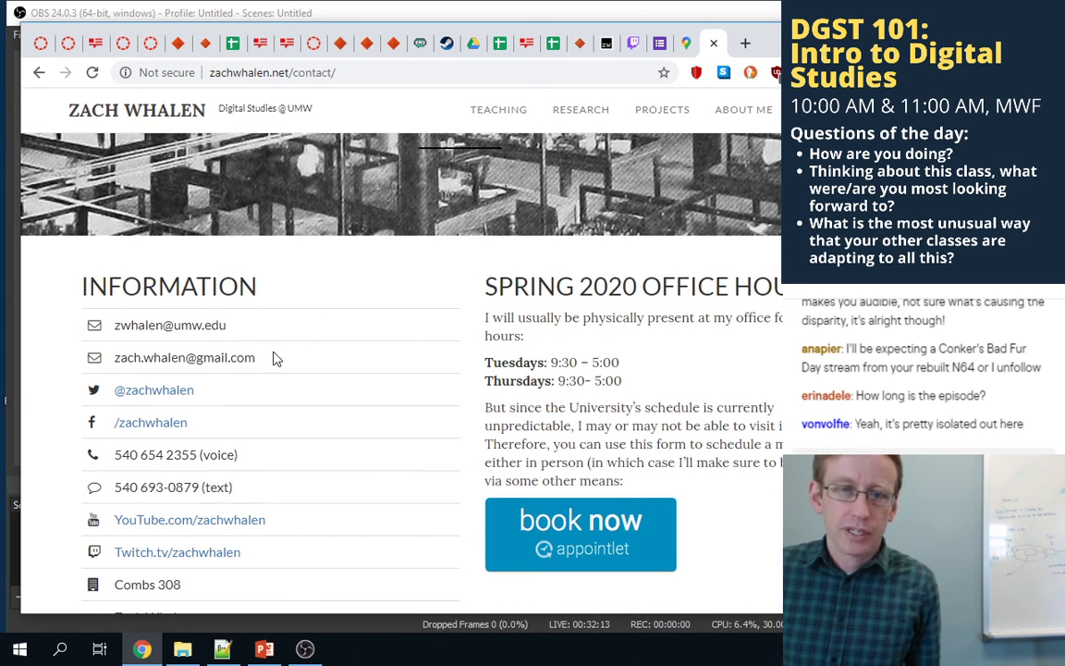
triple_click(200, 324)
- Follow the Twitch.tv link in the contact page's Information list
scroll(294, 360, "down", 2)
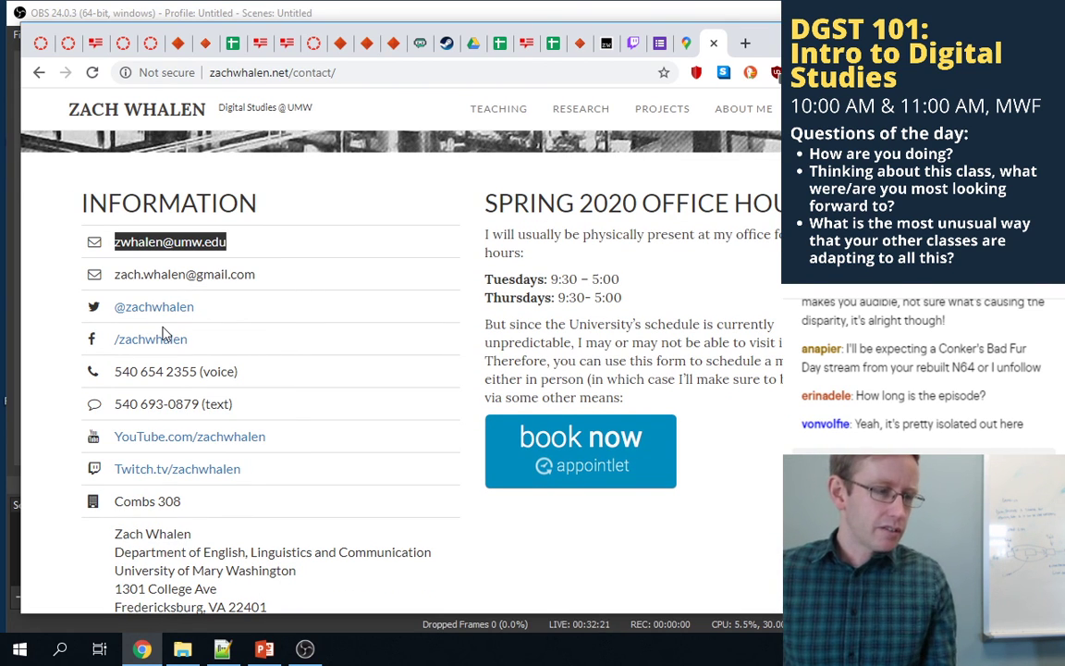
right_click(222, 476)
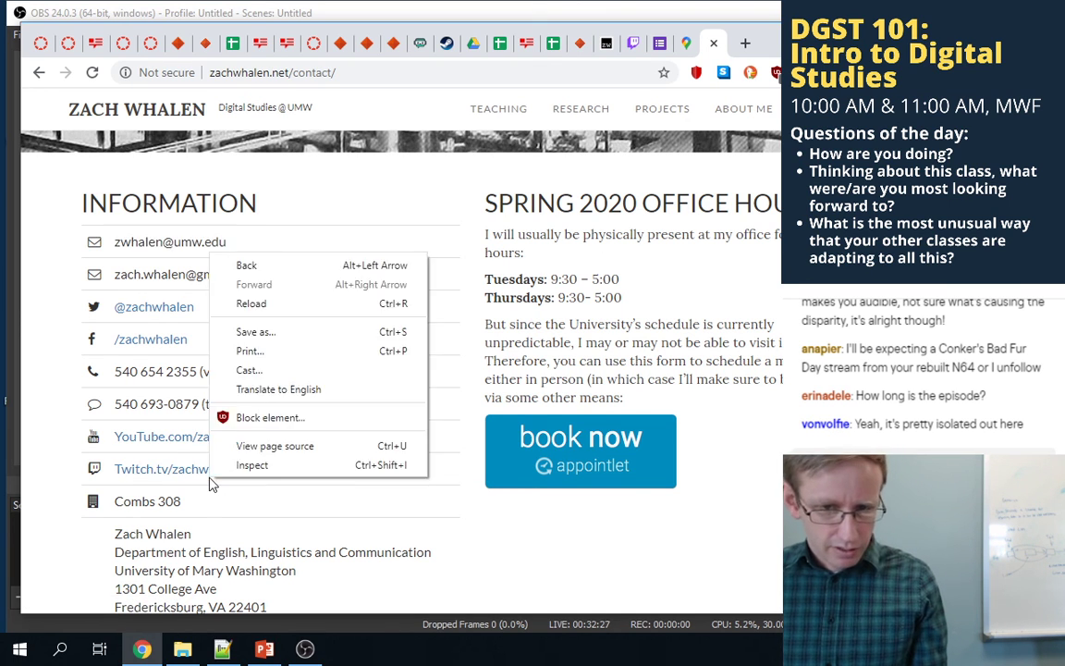
left_click(163, 465)
left_click(161, 469)
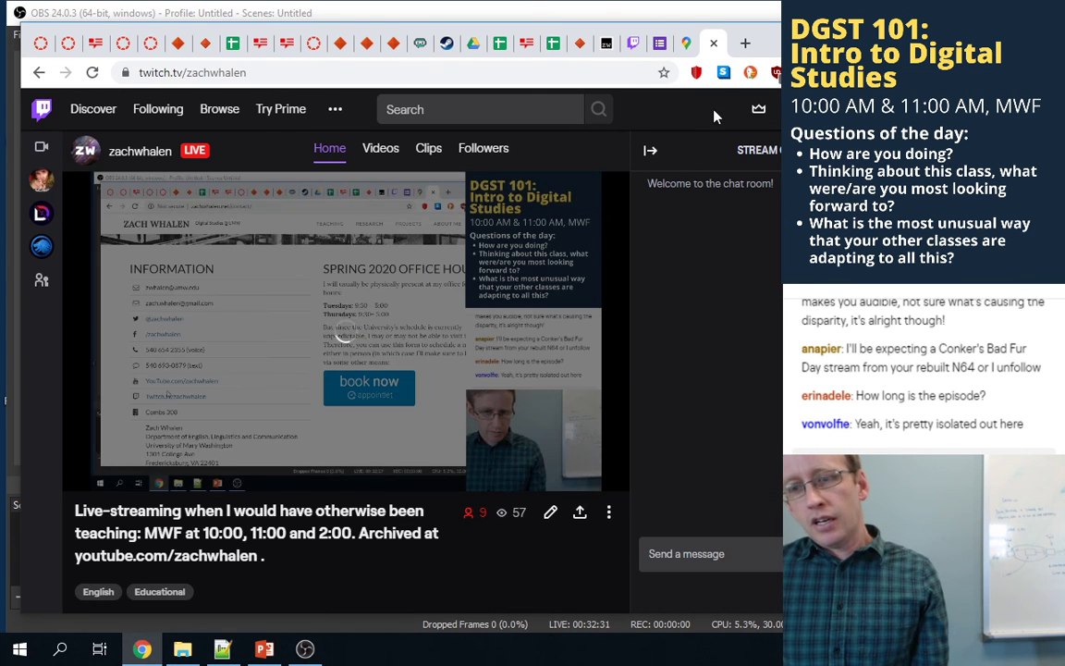
- Close the Twitch channel tab and go back to the instructor's contact page
left_click(713, 43)
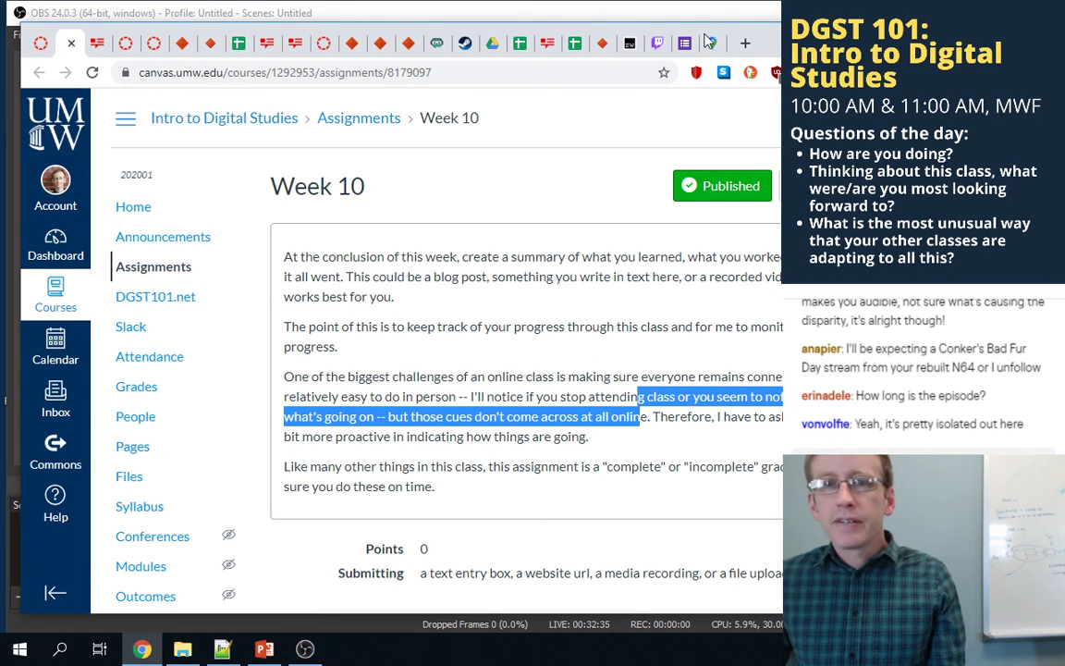
left_click(629, 42)
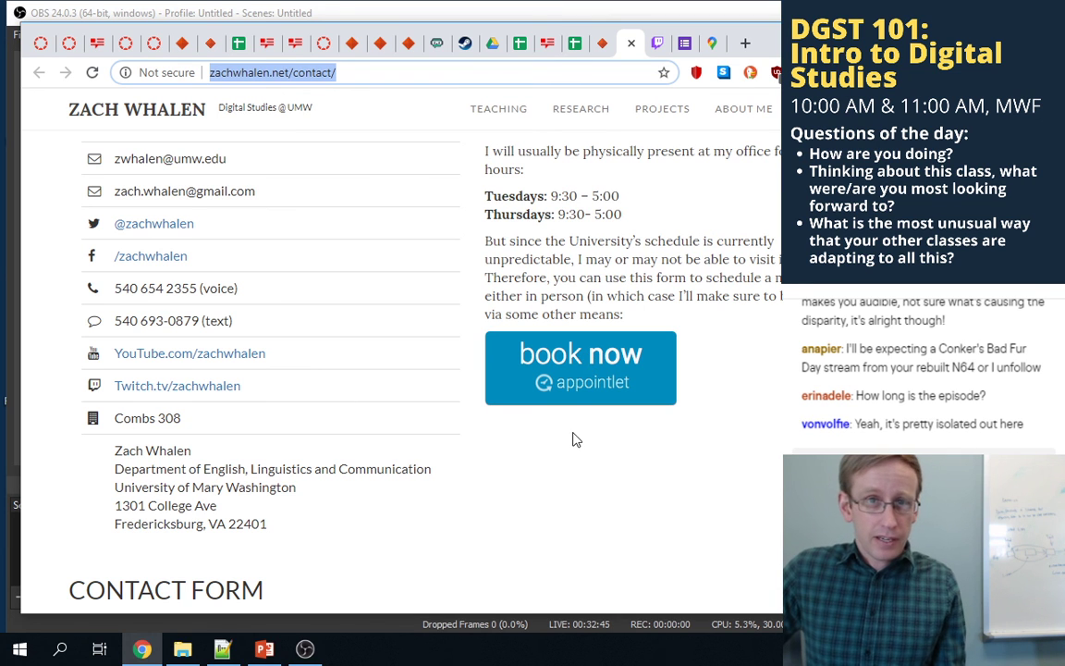
left_click(574, 350)
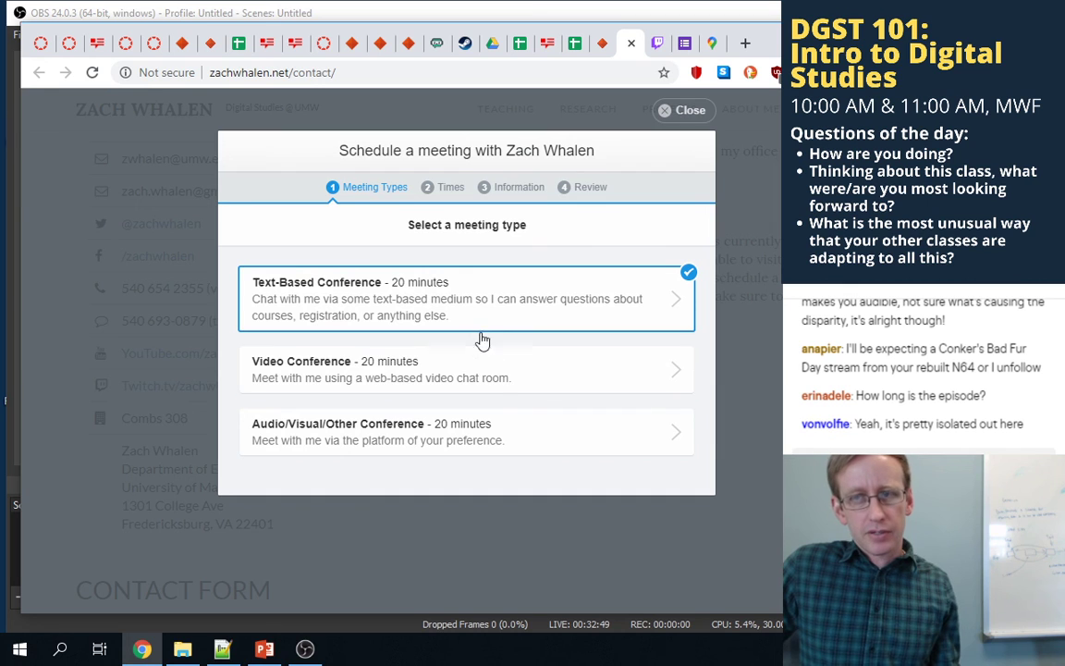
left_click(487, 379)
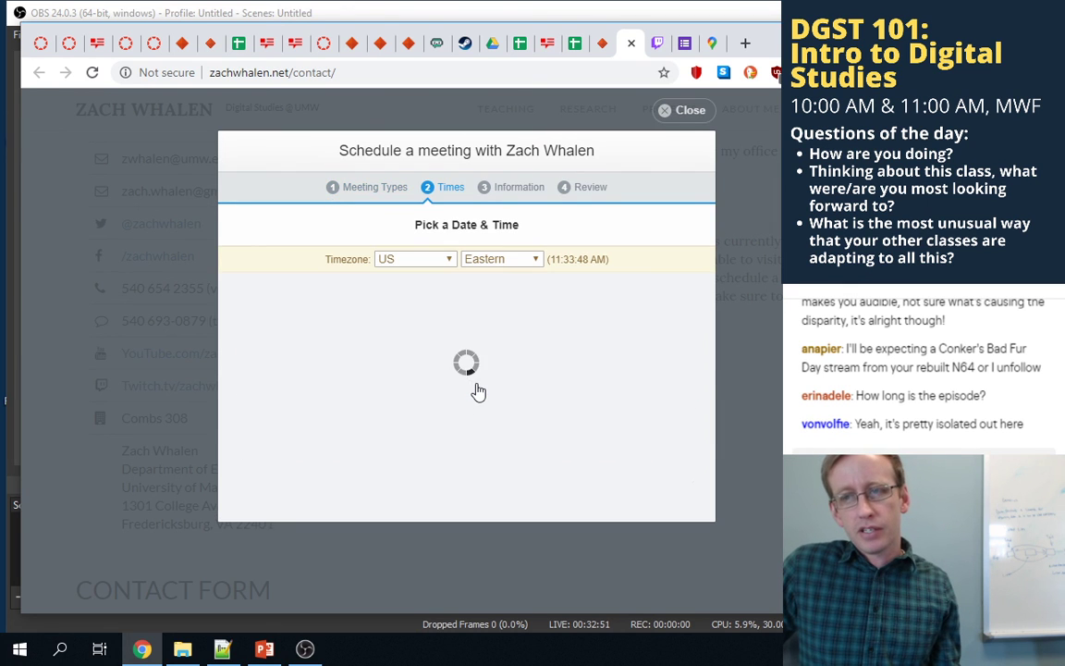
left_click(377, 187)
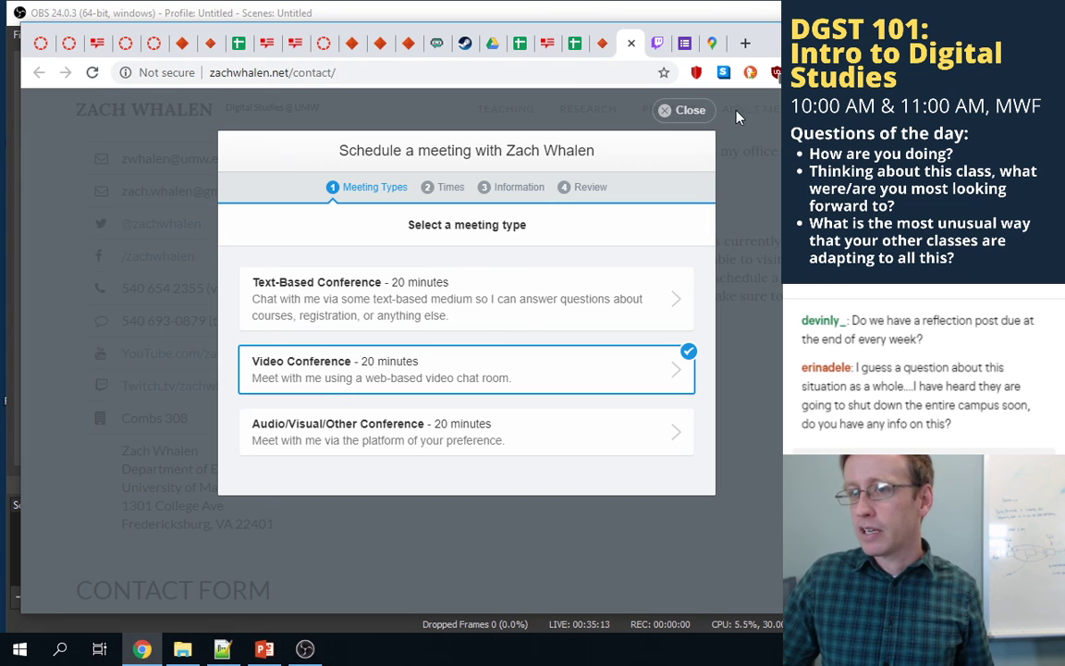
left_click(693, 110)
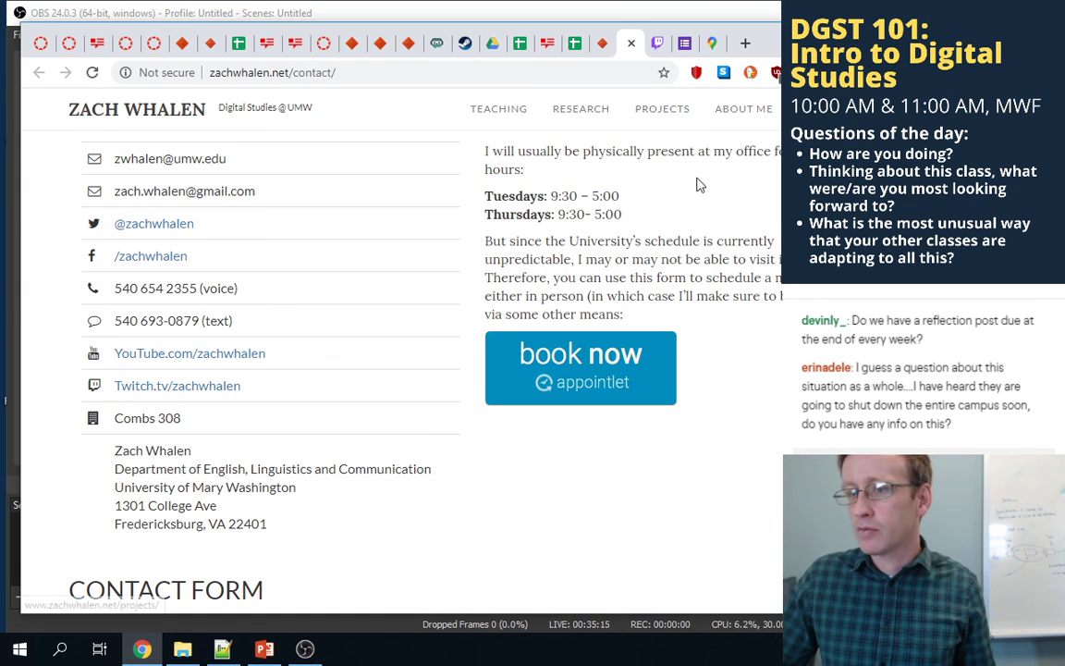
scroll(700, 185, "up", 5)
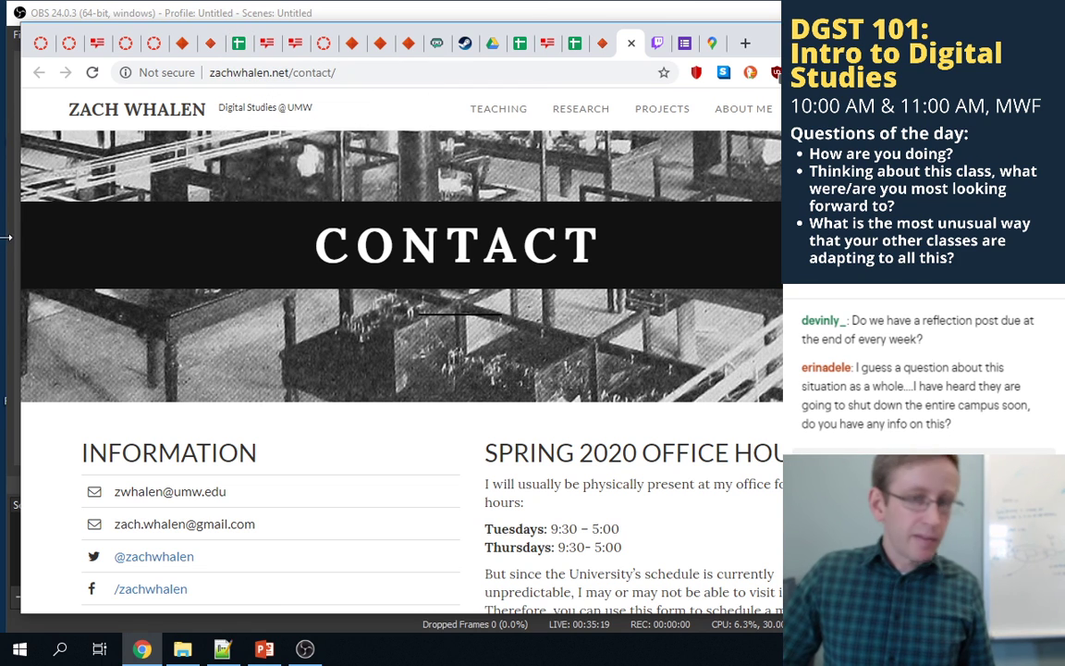
scroll(342, 331, "down", 1)
scroll(342, 331, "up", 1)
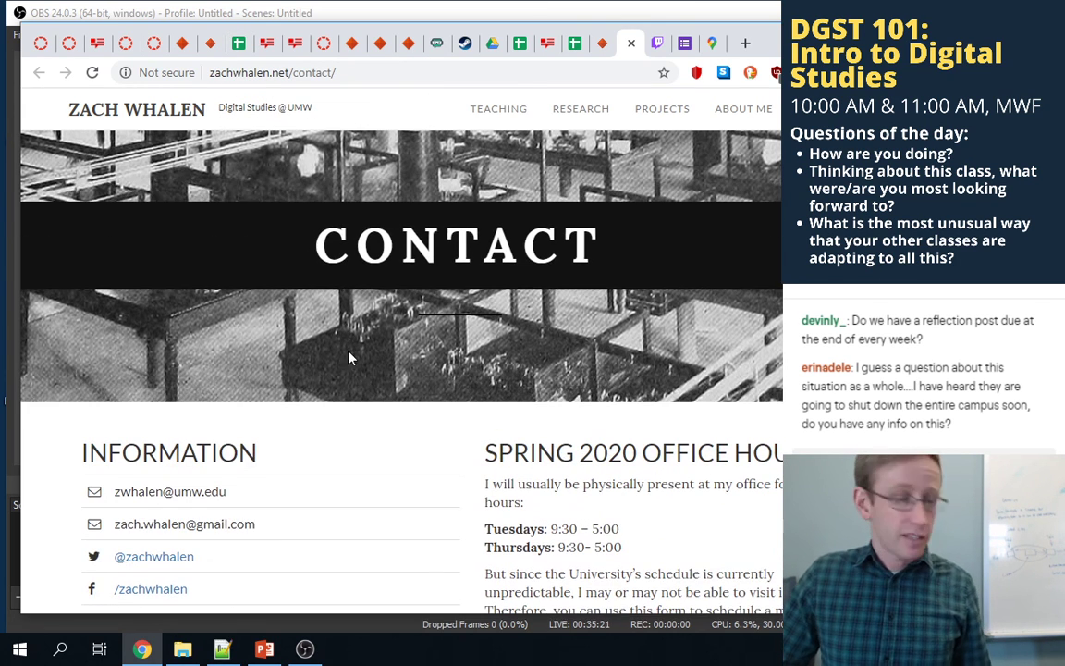